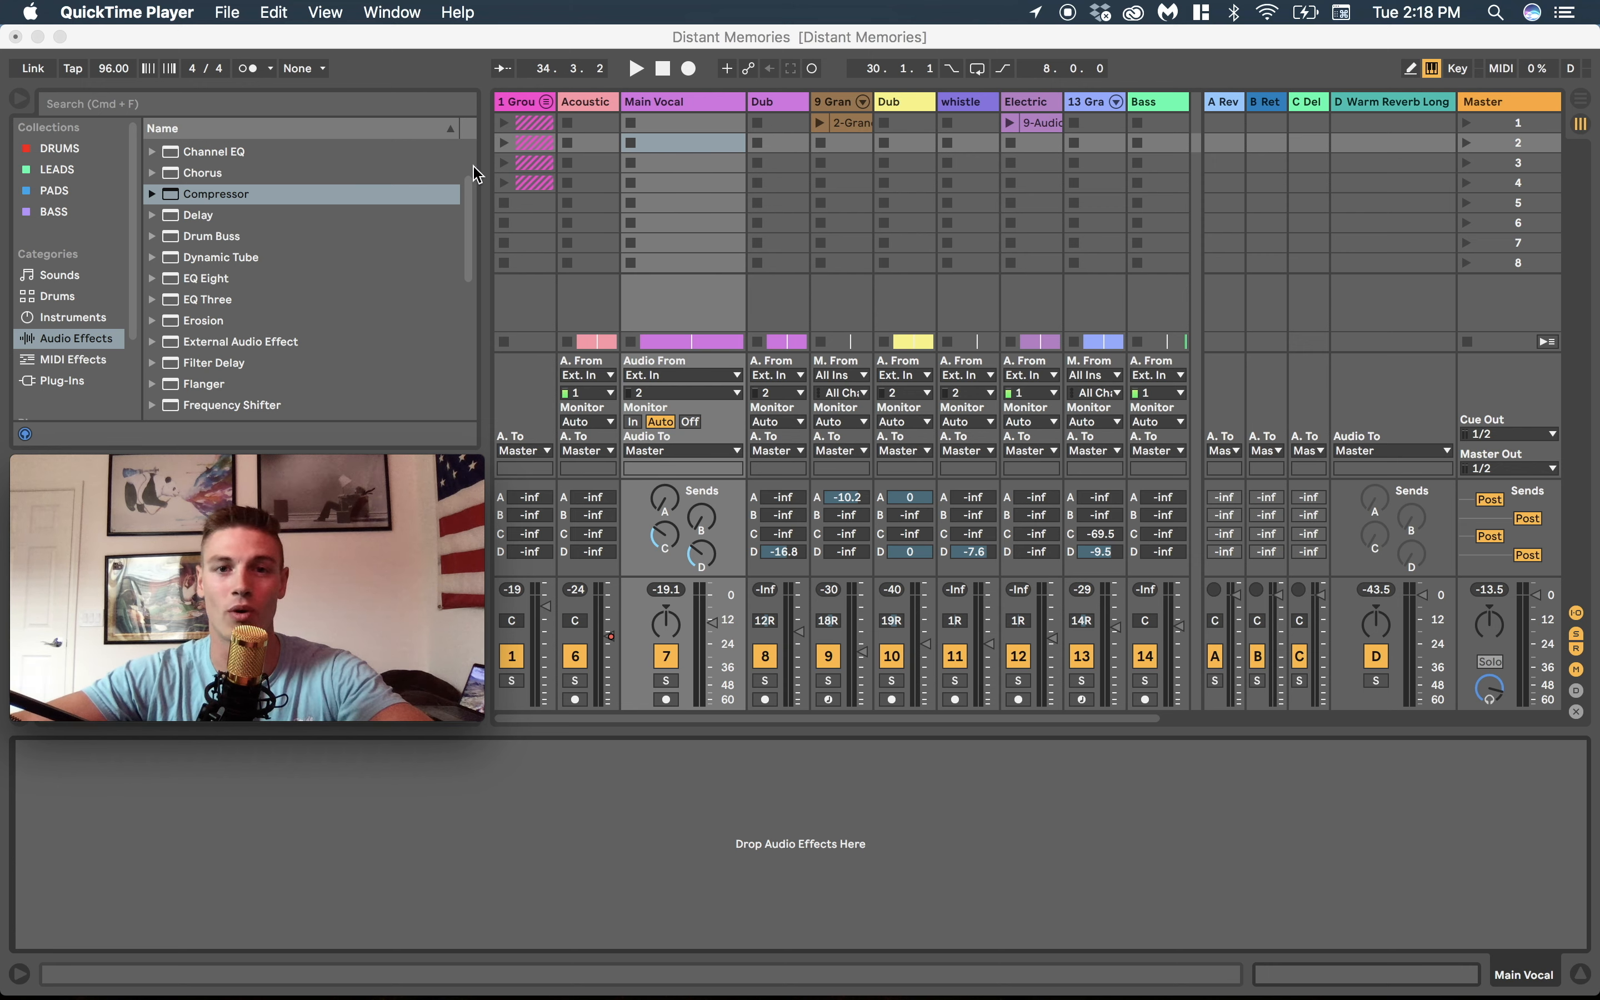
Play the song from about bar 10 and into a later section, checking the Main Vocal level in the mixer, then stop playback.
click(643, 41)
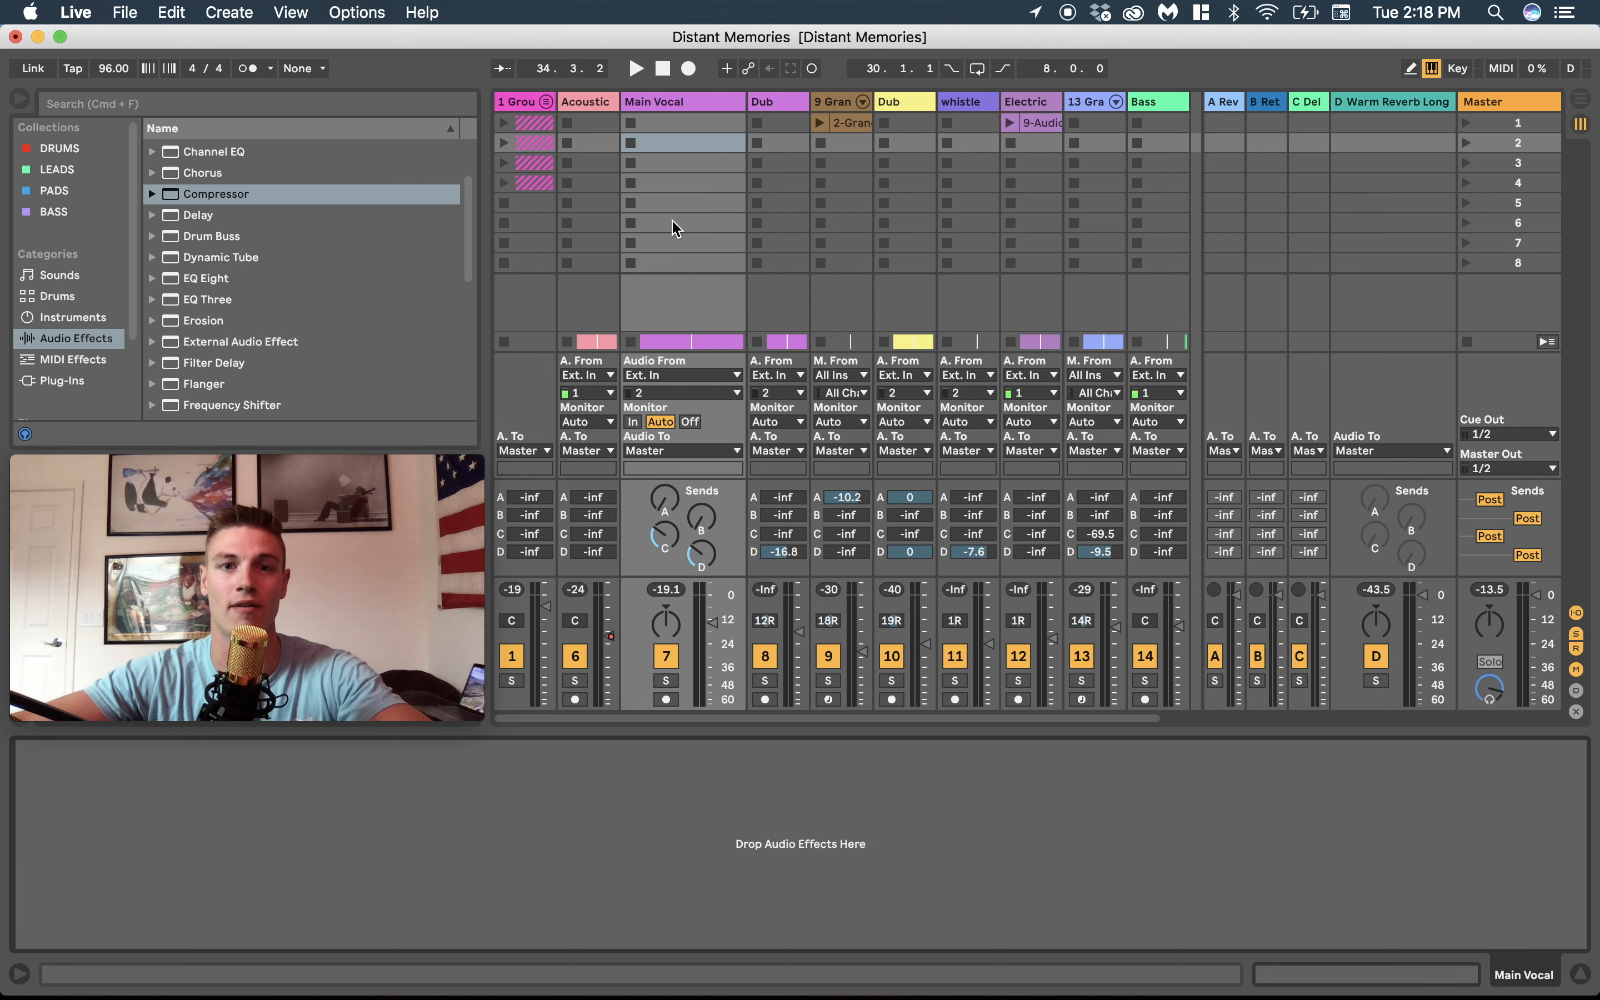
key(Tab)
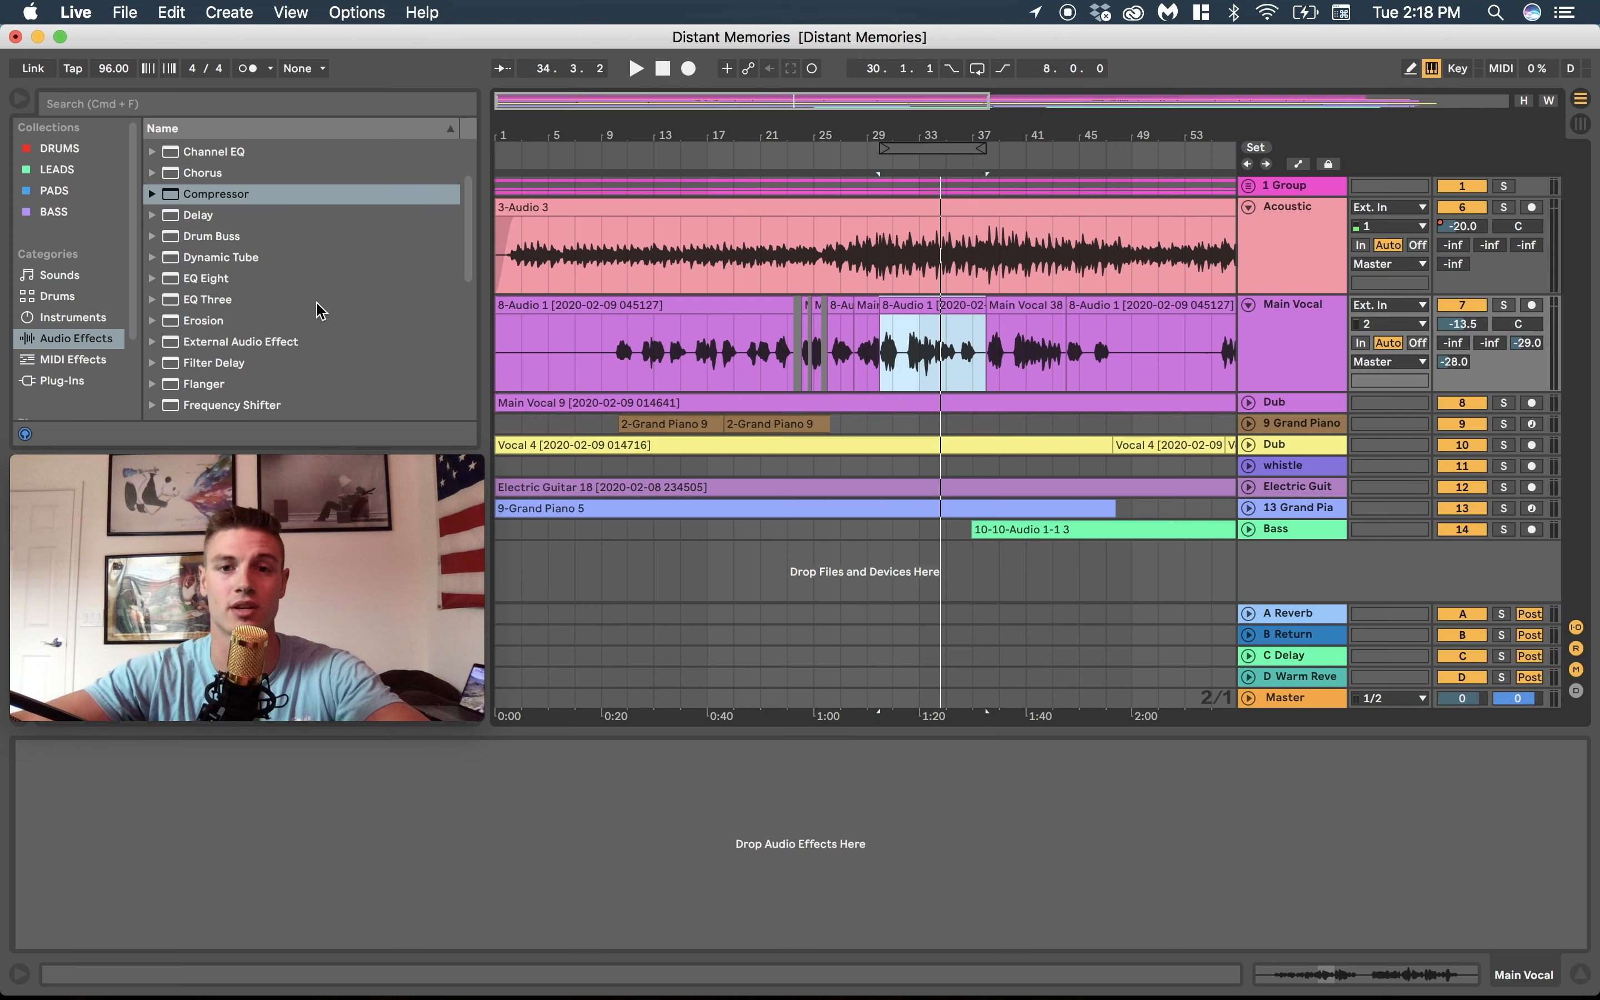
click(626, 152)
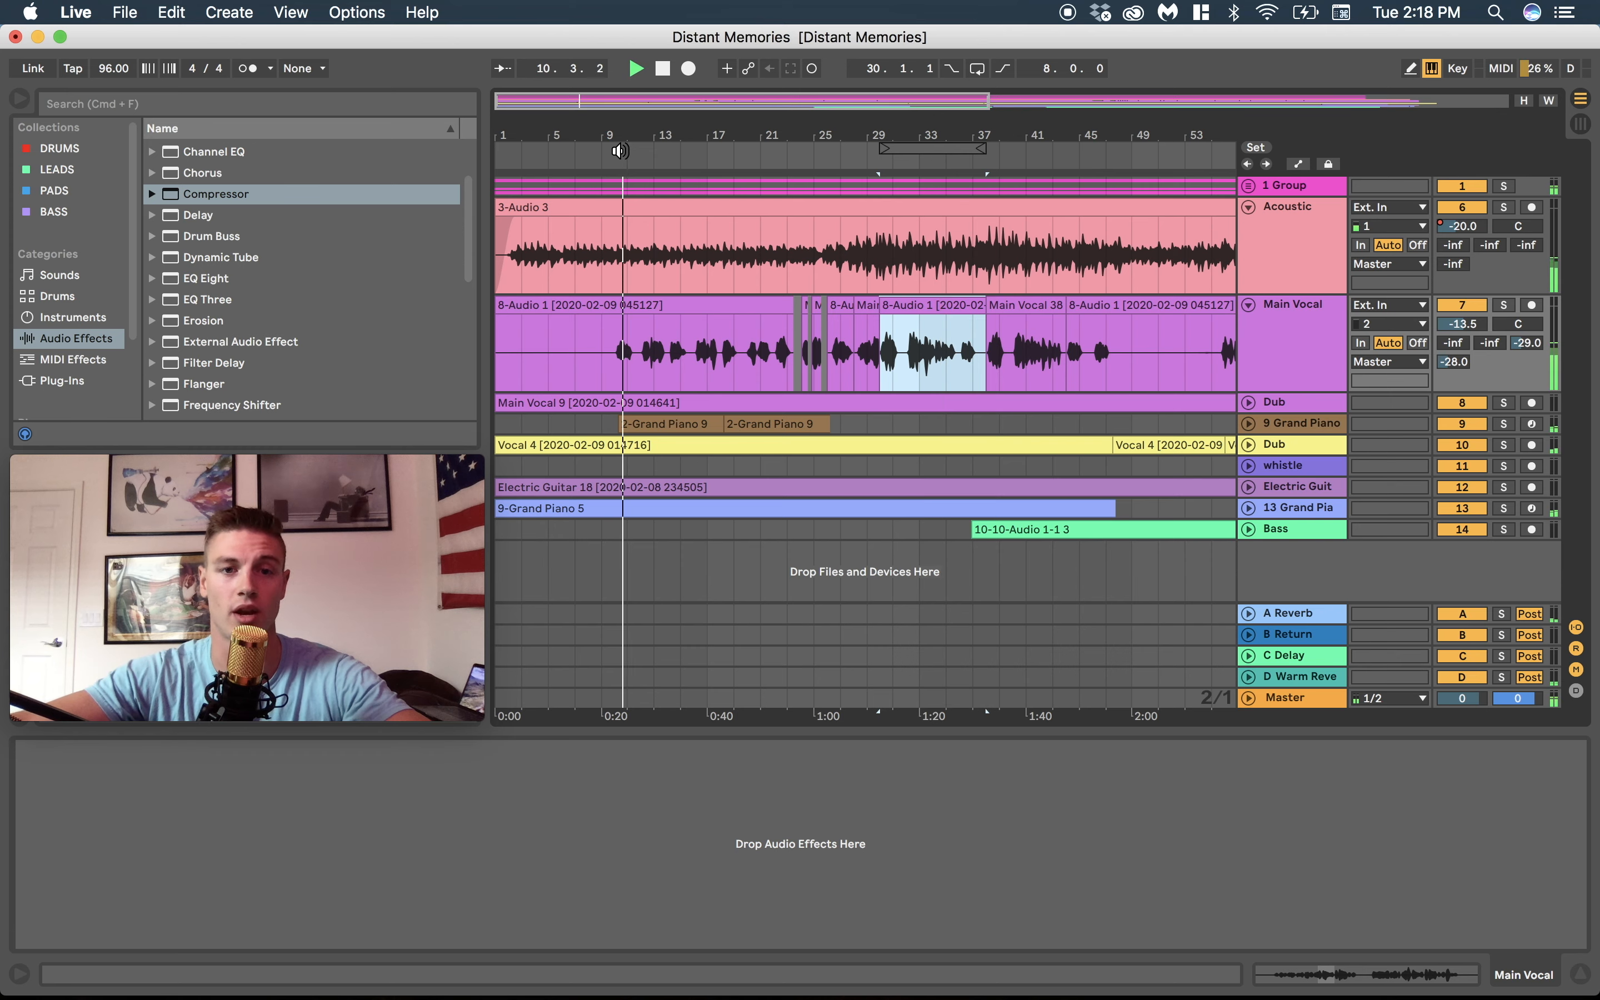
key(Tab)
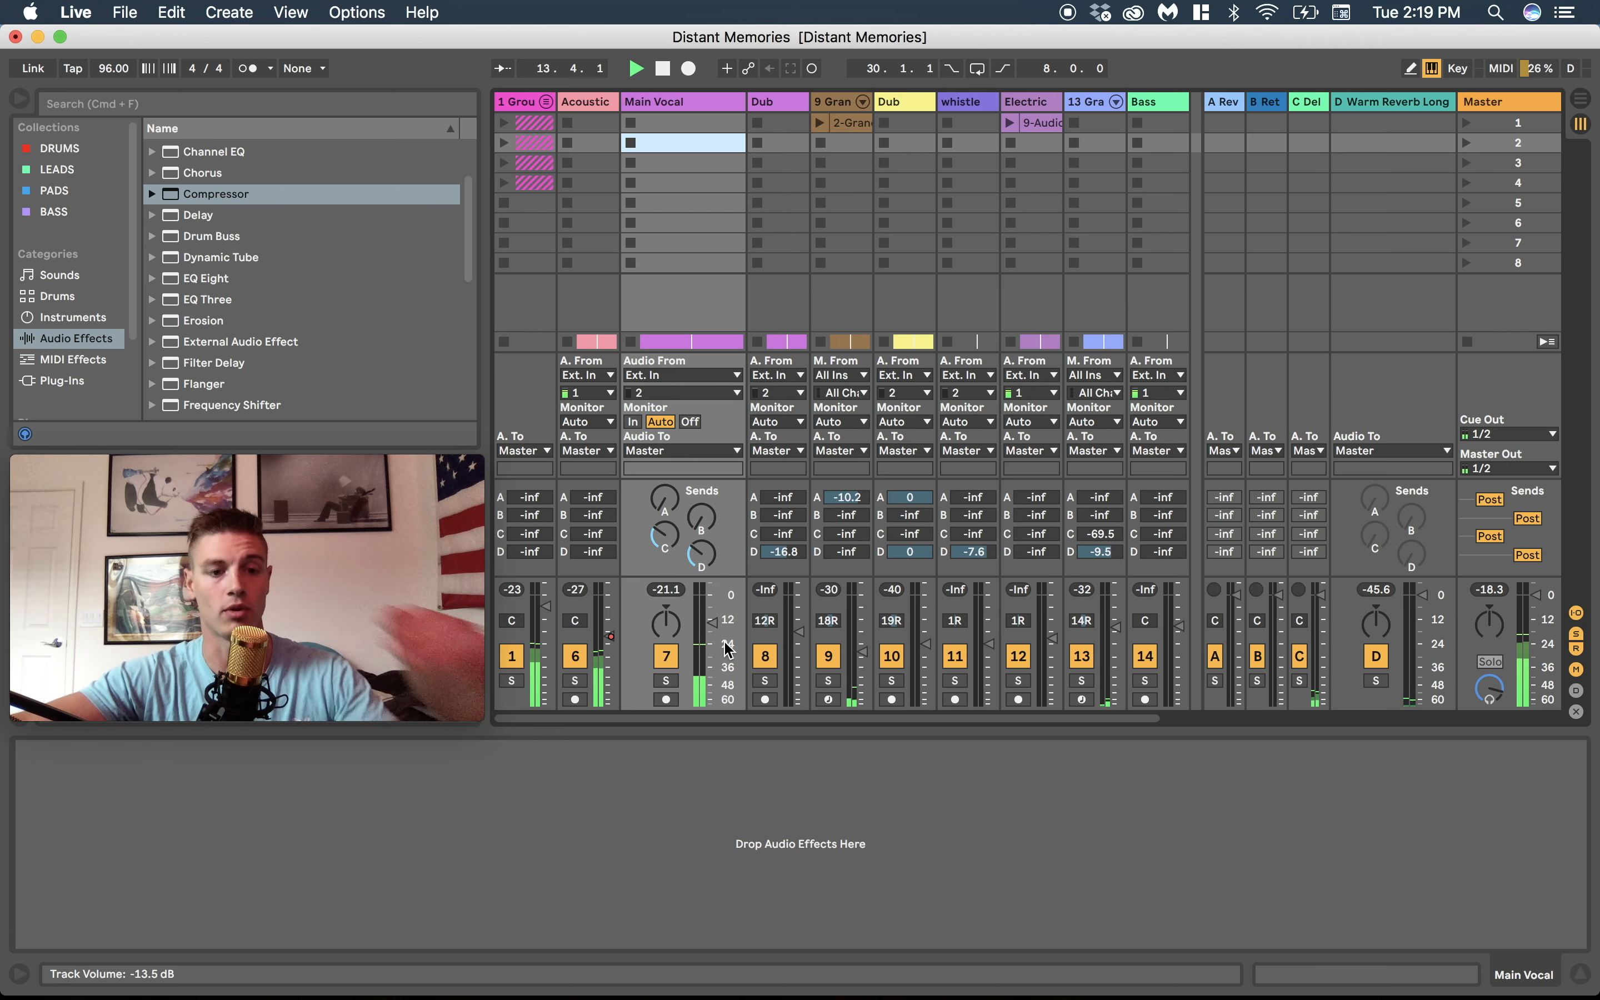
key(Tab)
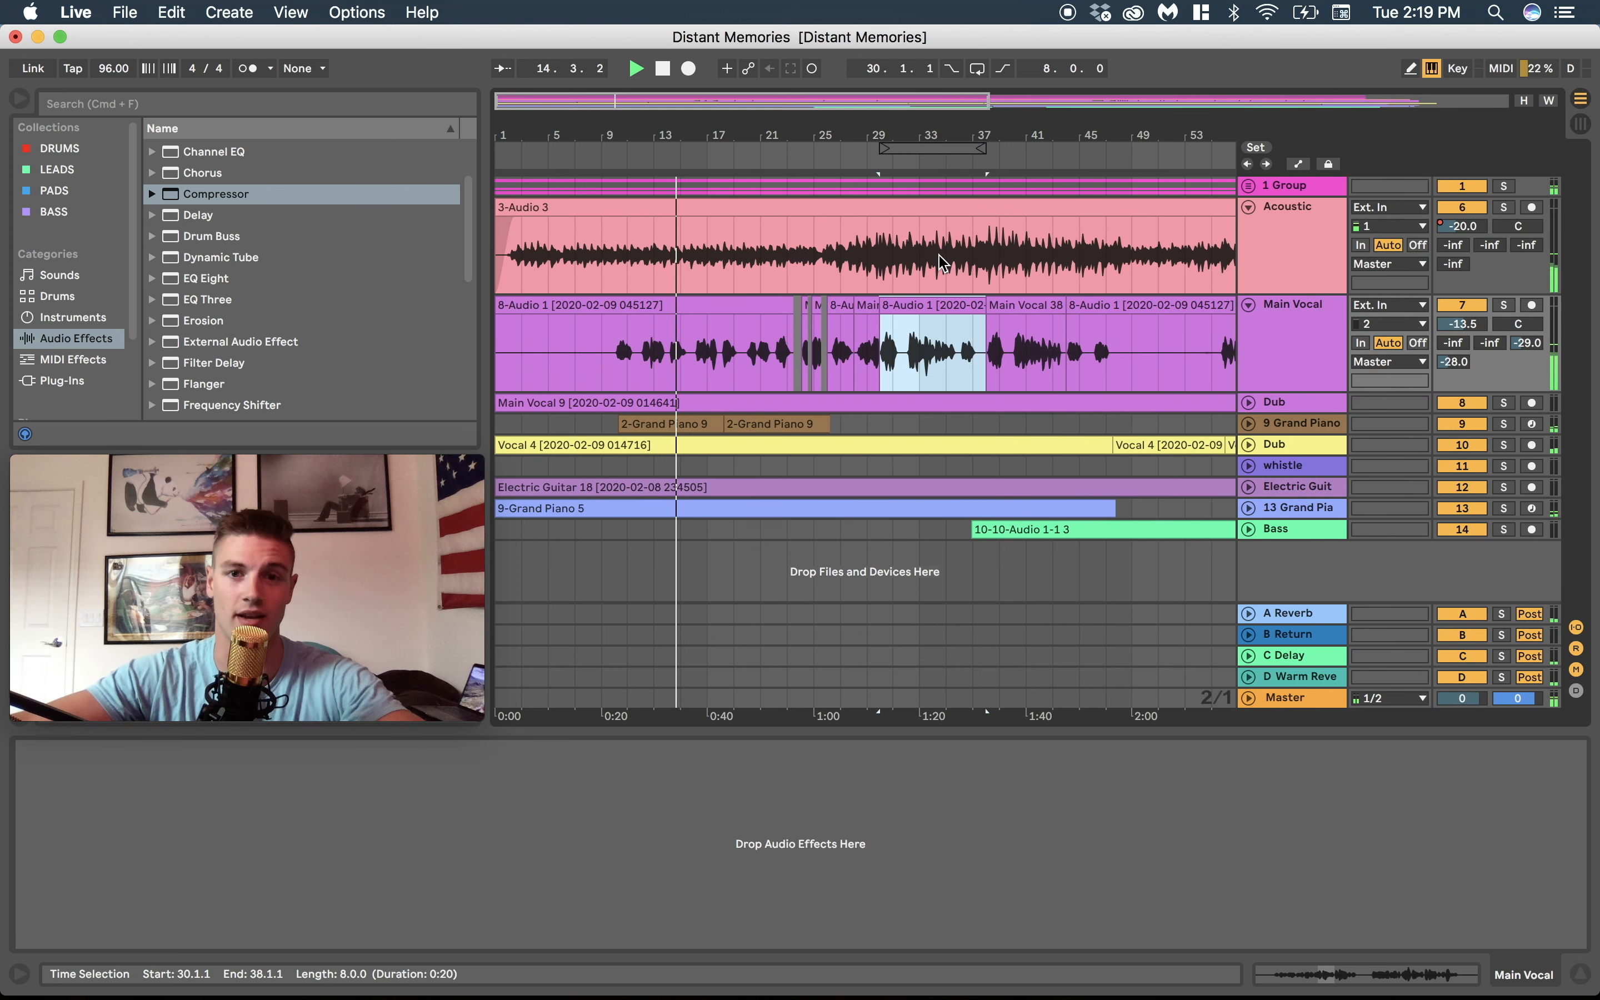
key(Tab)
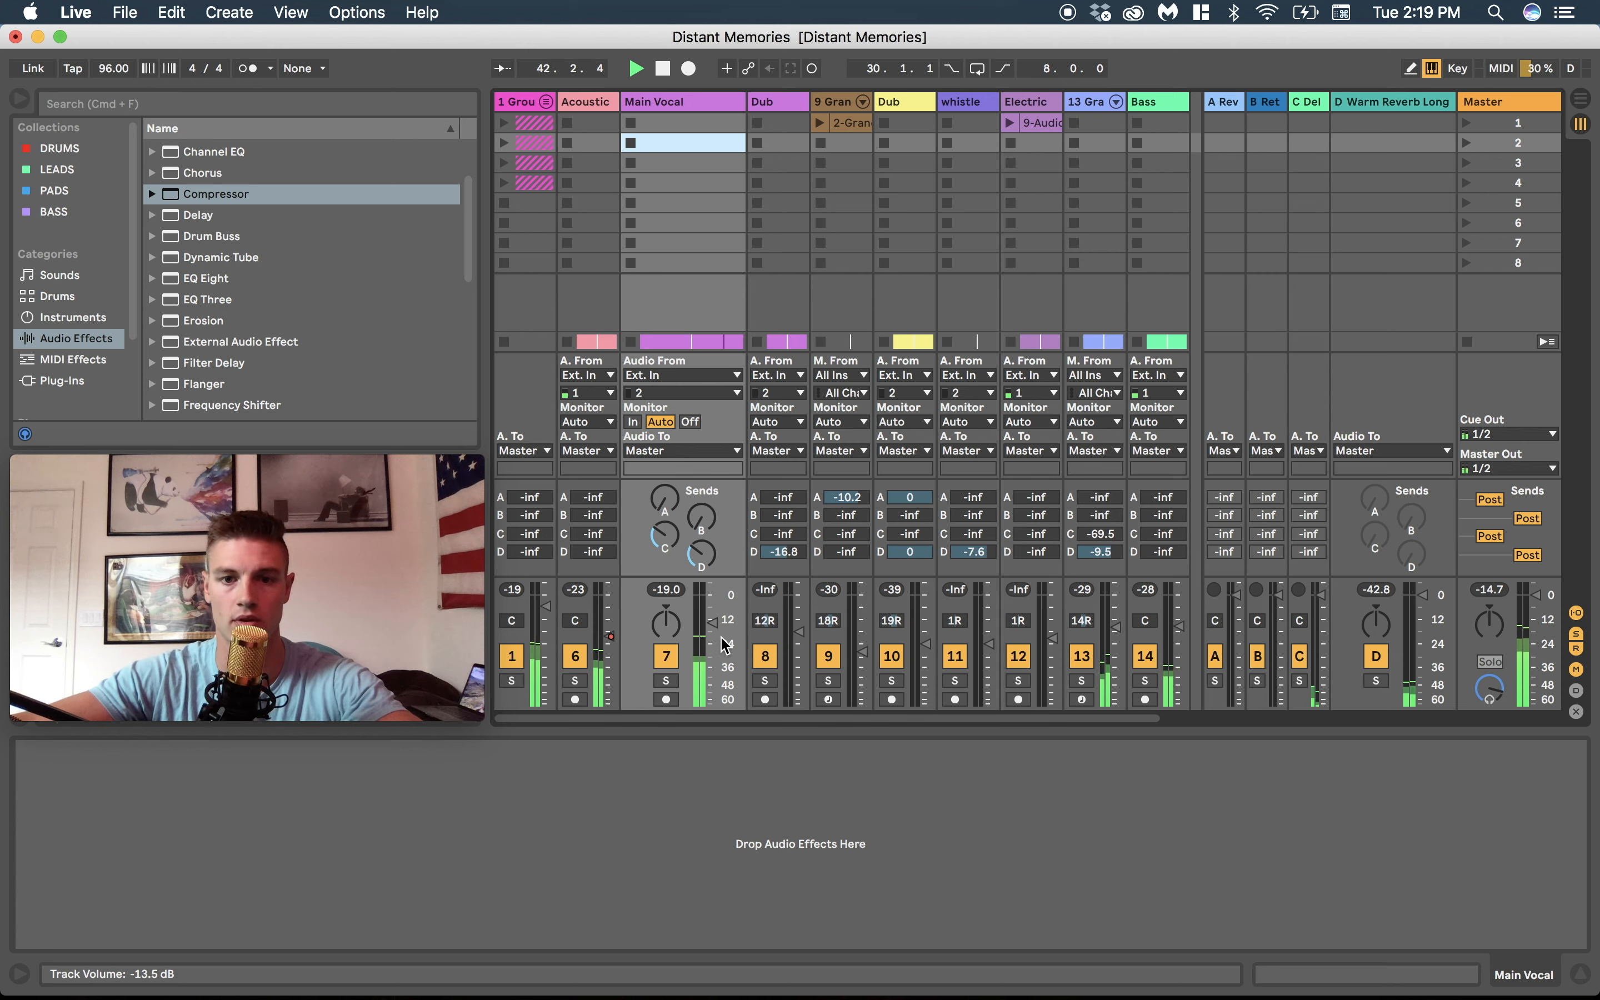
key(space)
Add three Compressors in series to the Main Vocal track and turn on looping for the eight bars starting at bar 30.
drag(216, 194, 686, 106)
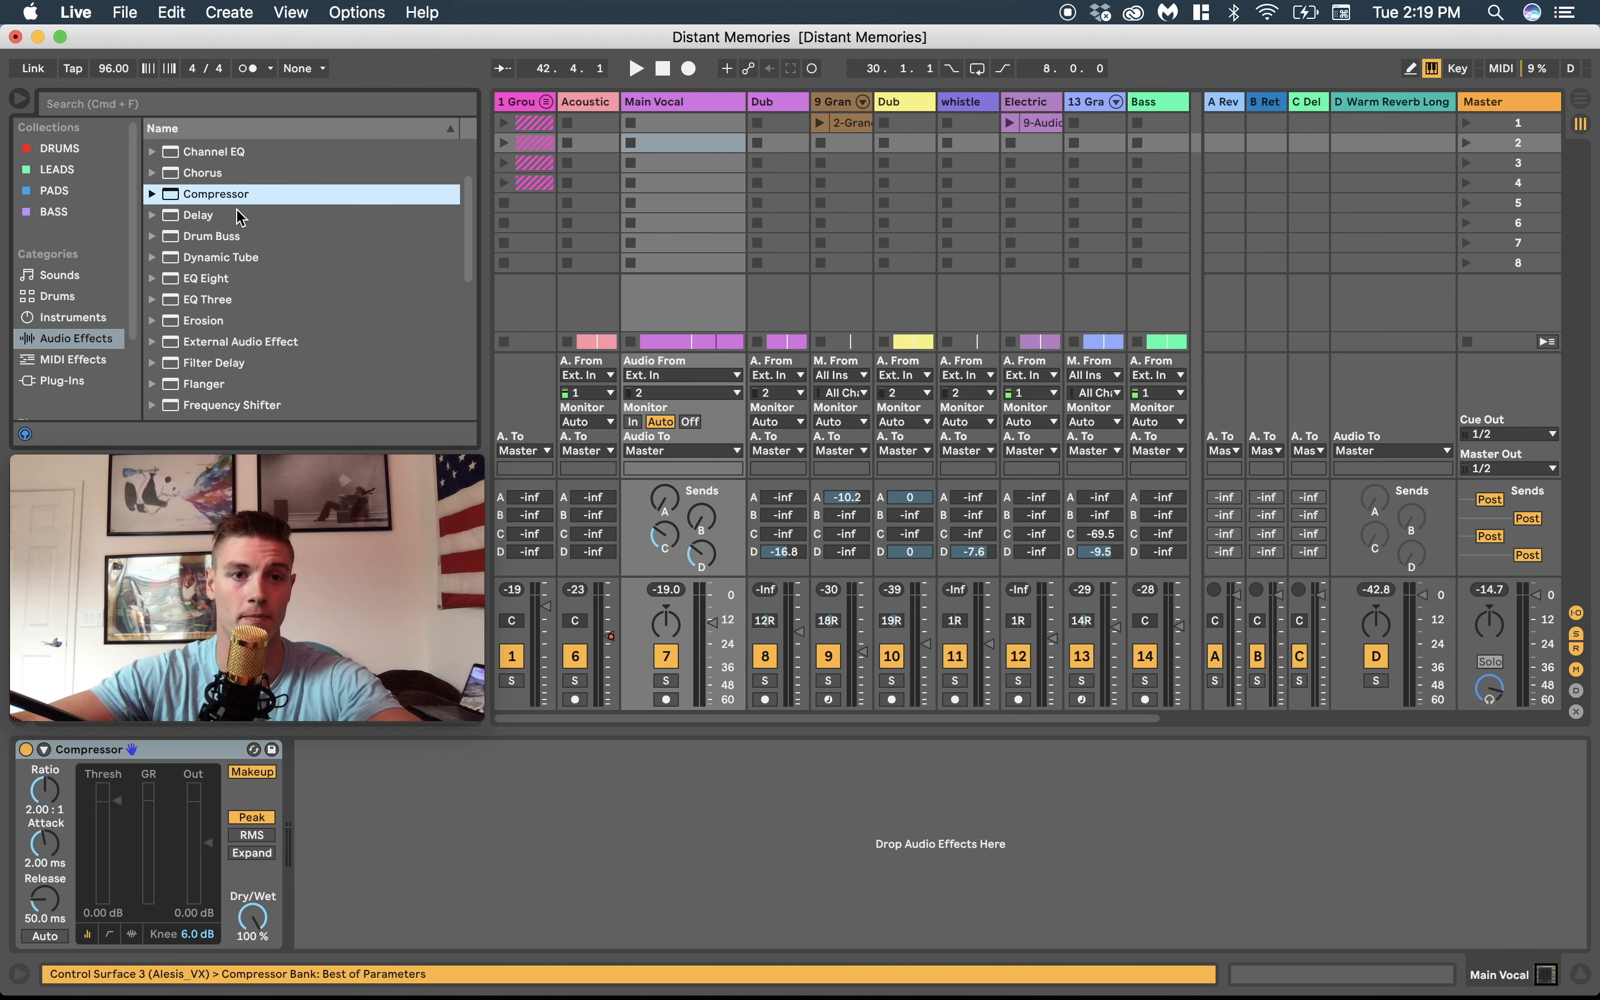
drag(170, 196, 698, 109)
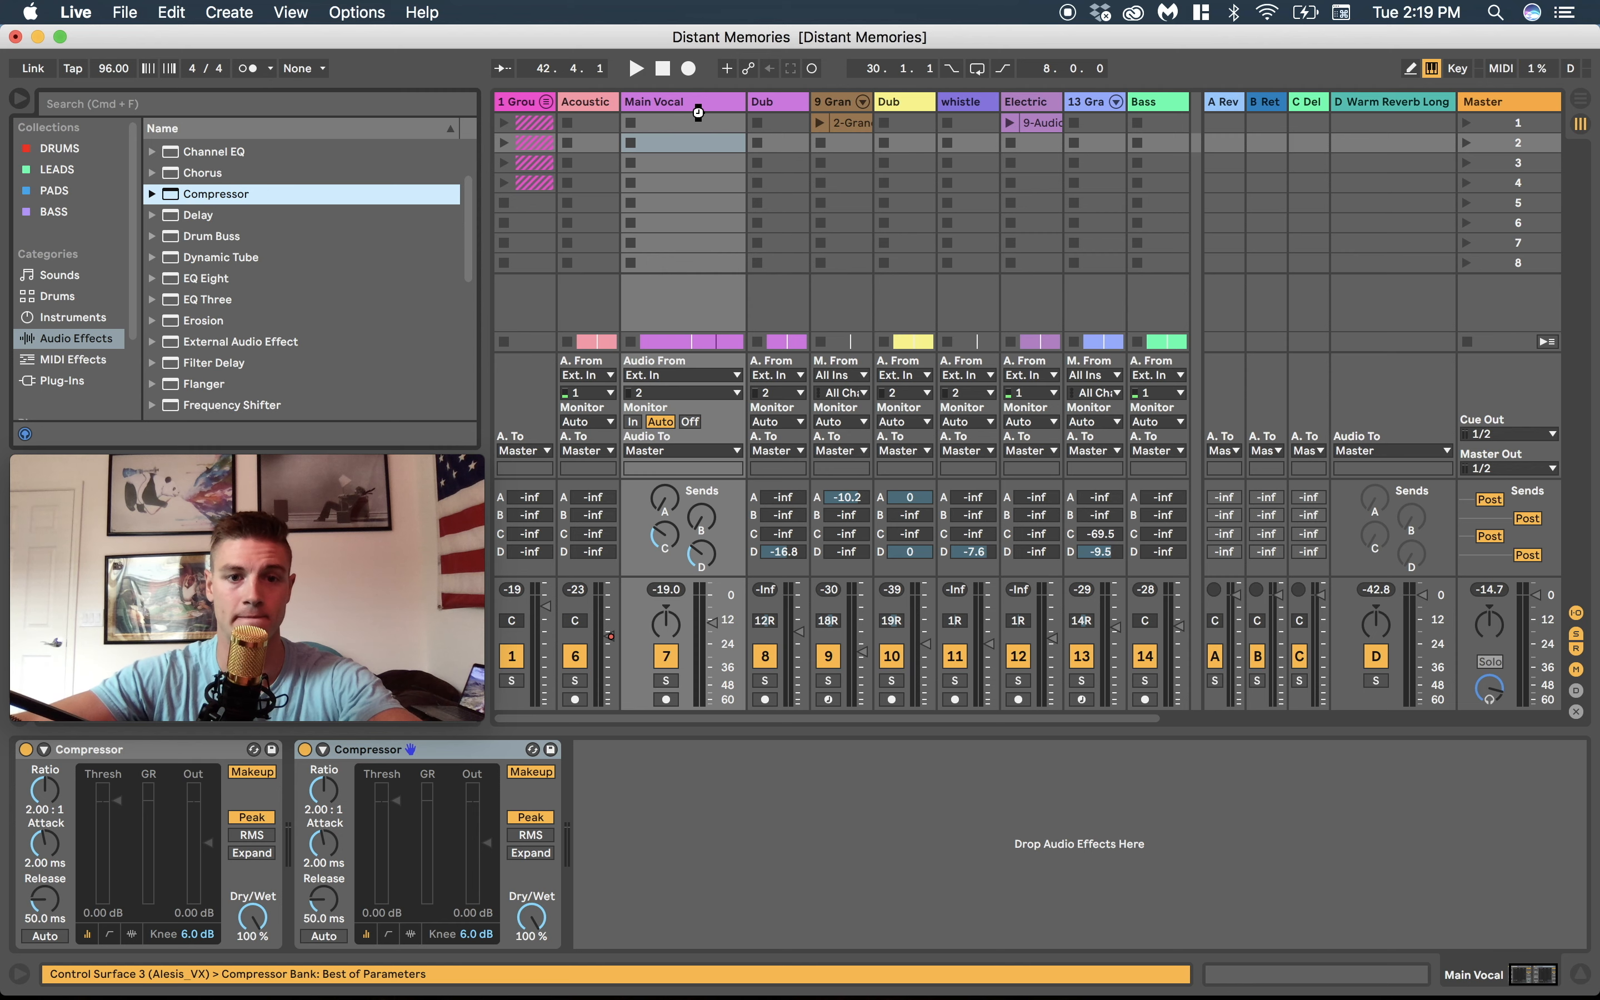
key(Tab)
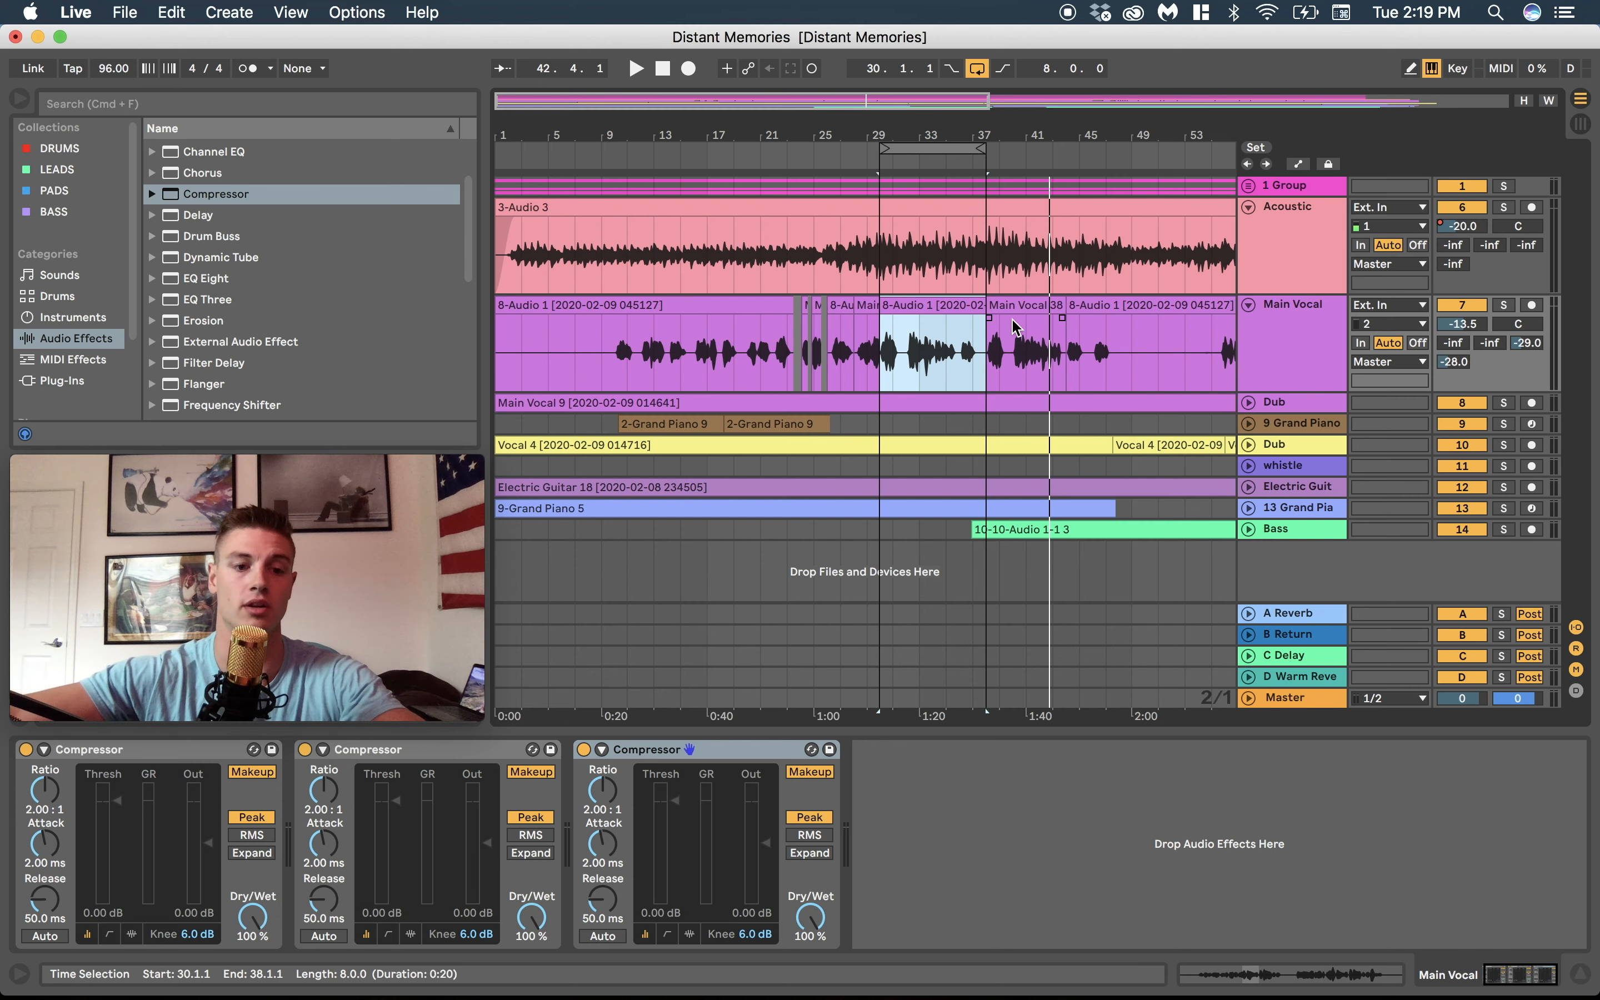
key(Tab)
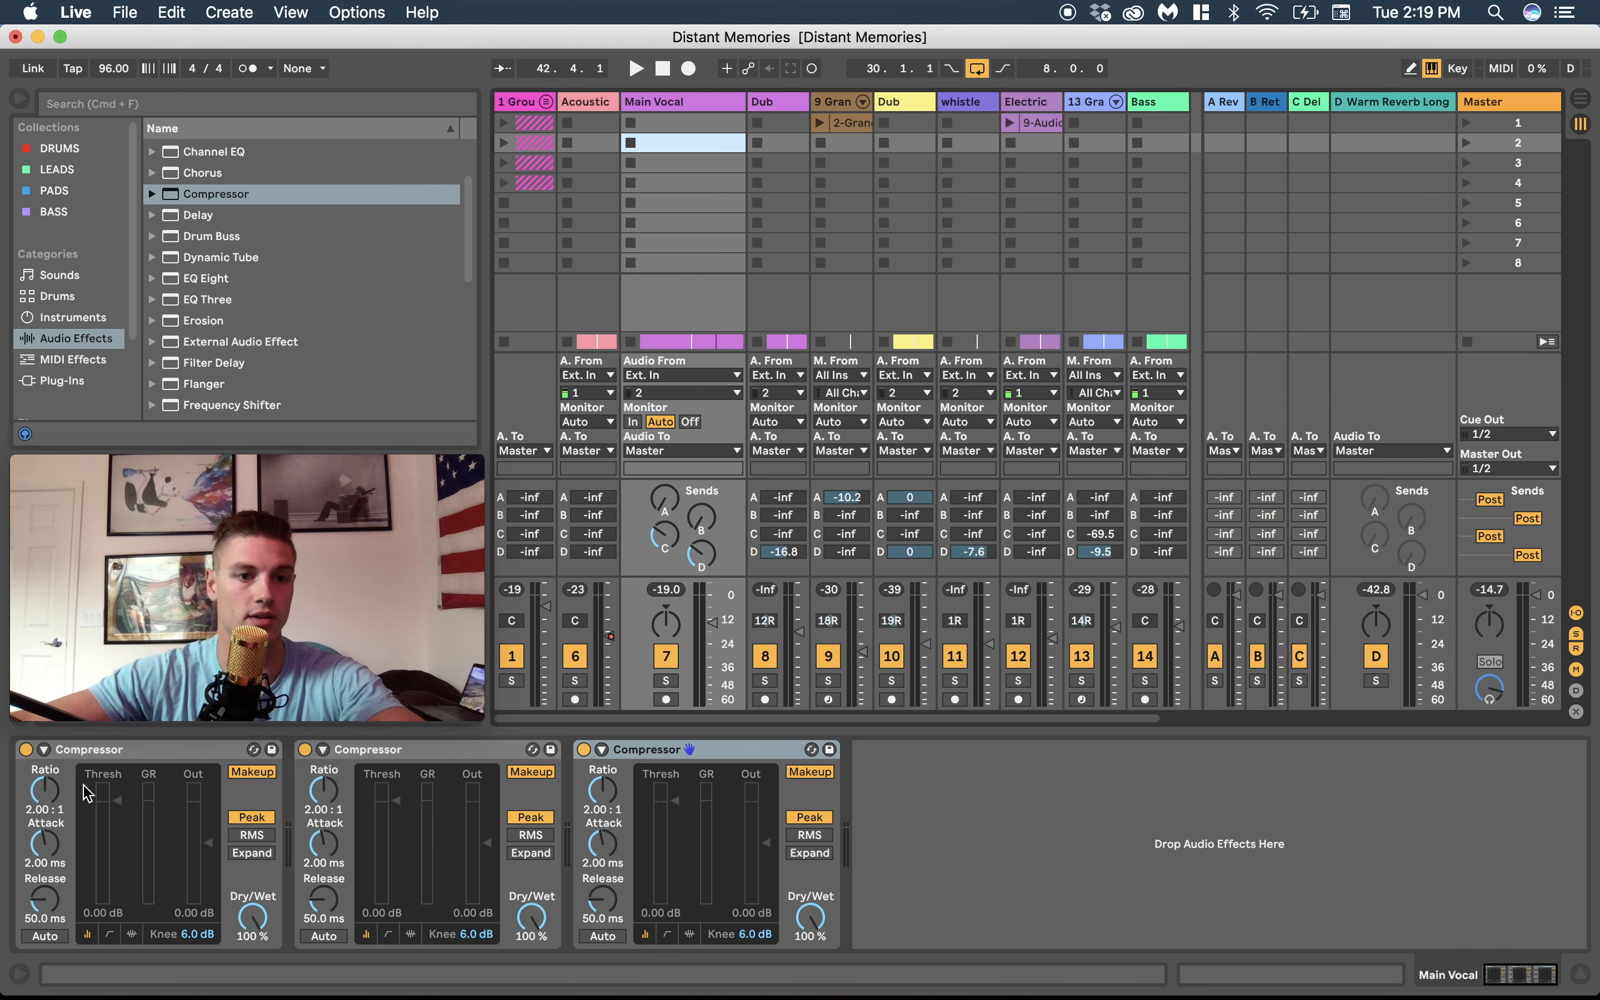
Deactivate the second and third Compressors, then briefly play the loop to check the vocal's input level on the first one.
click(305, 749)
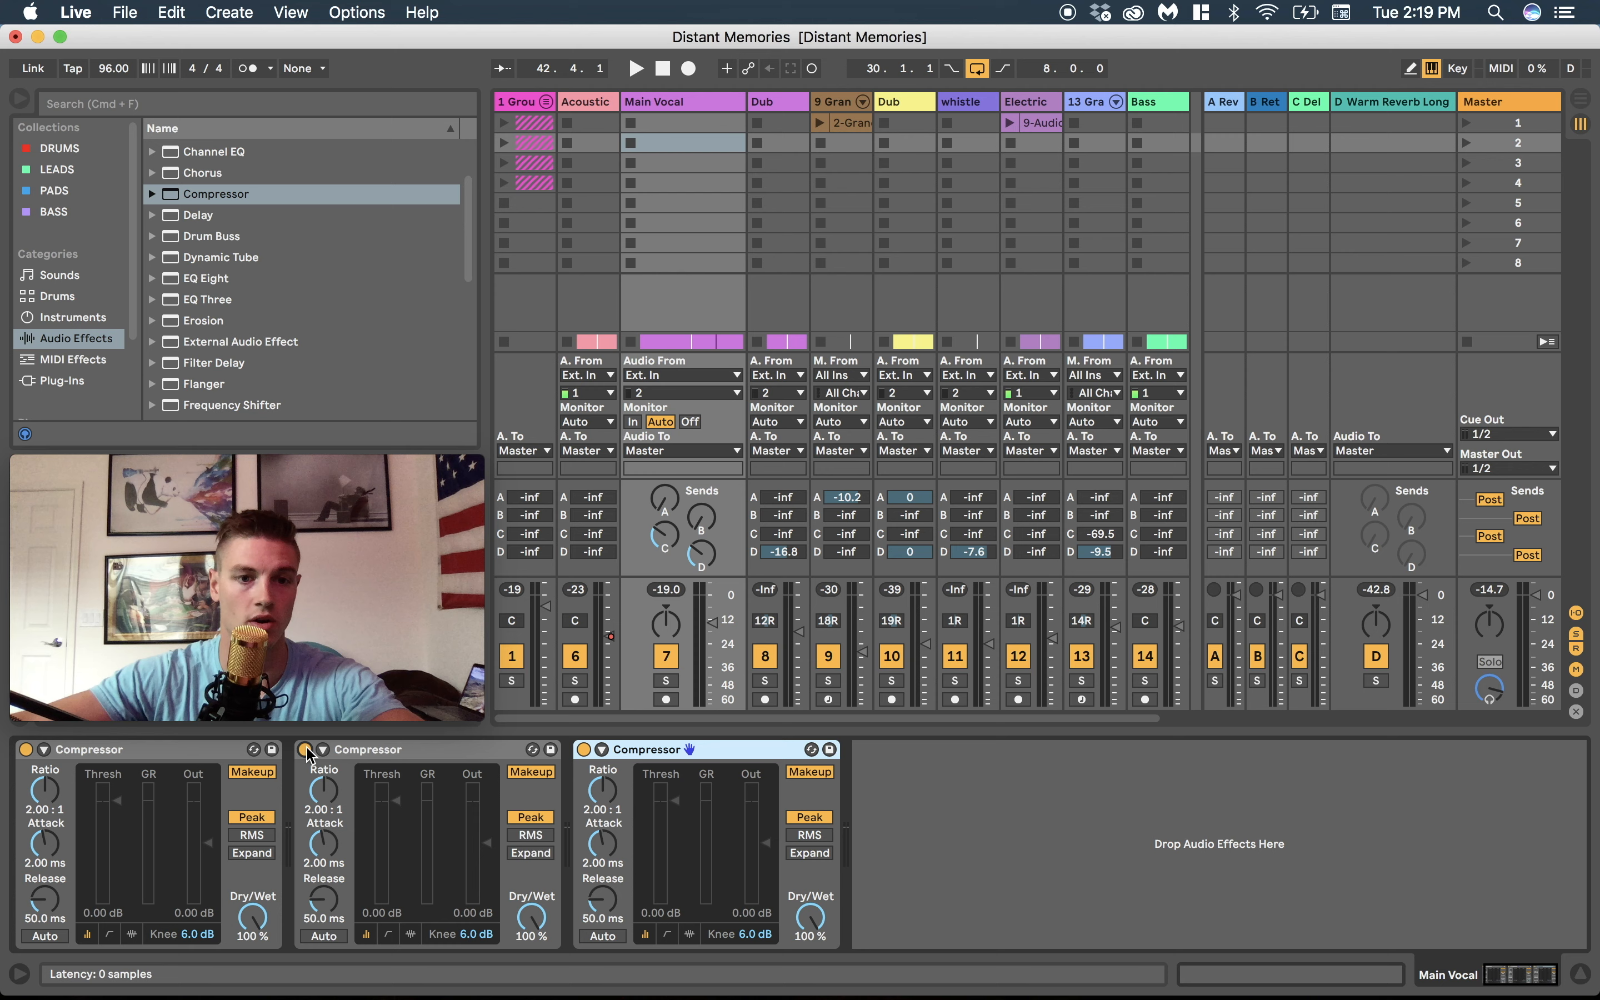
click(585, 750)
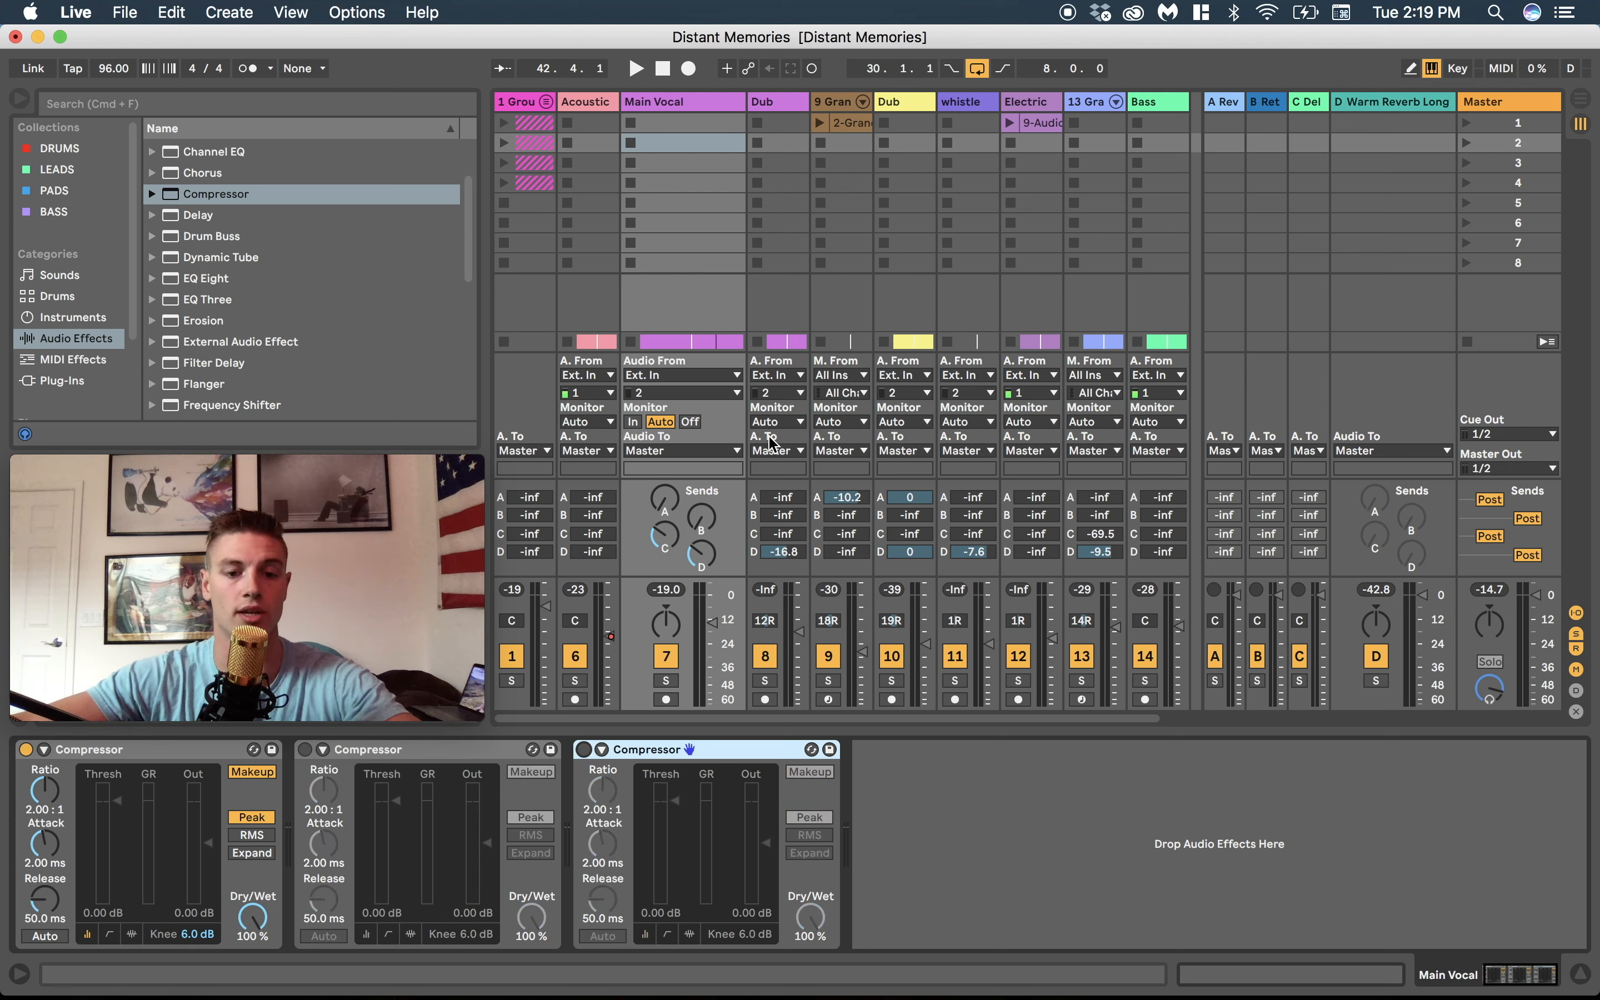
key(space)
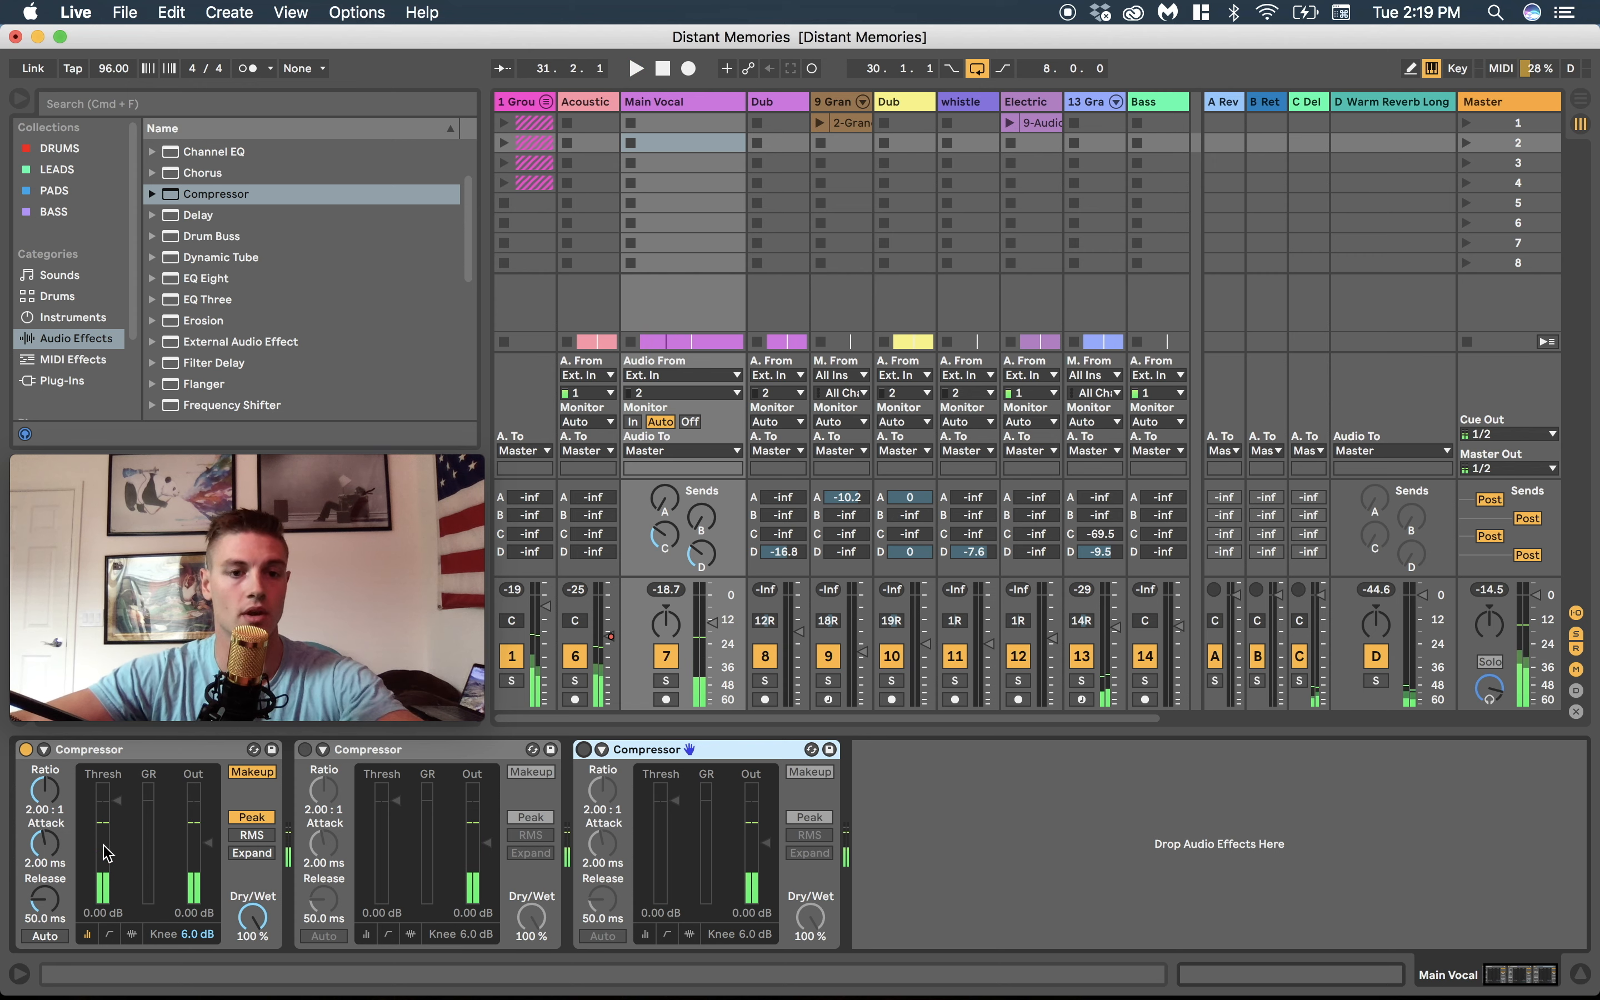
key(space)
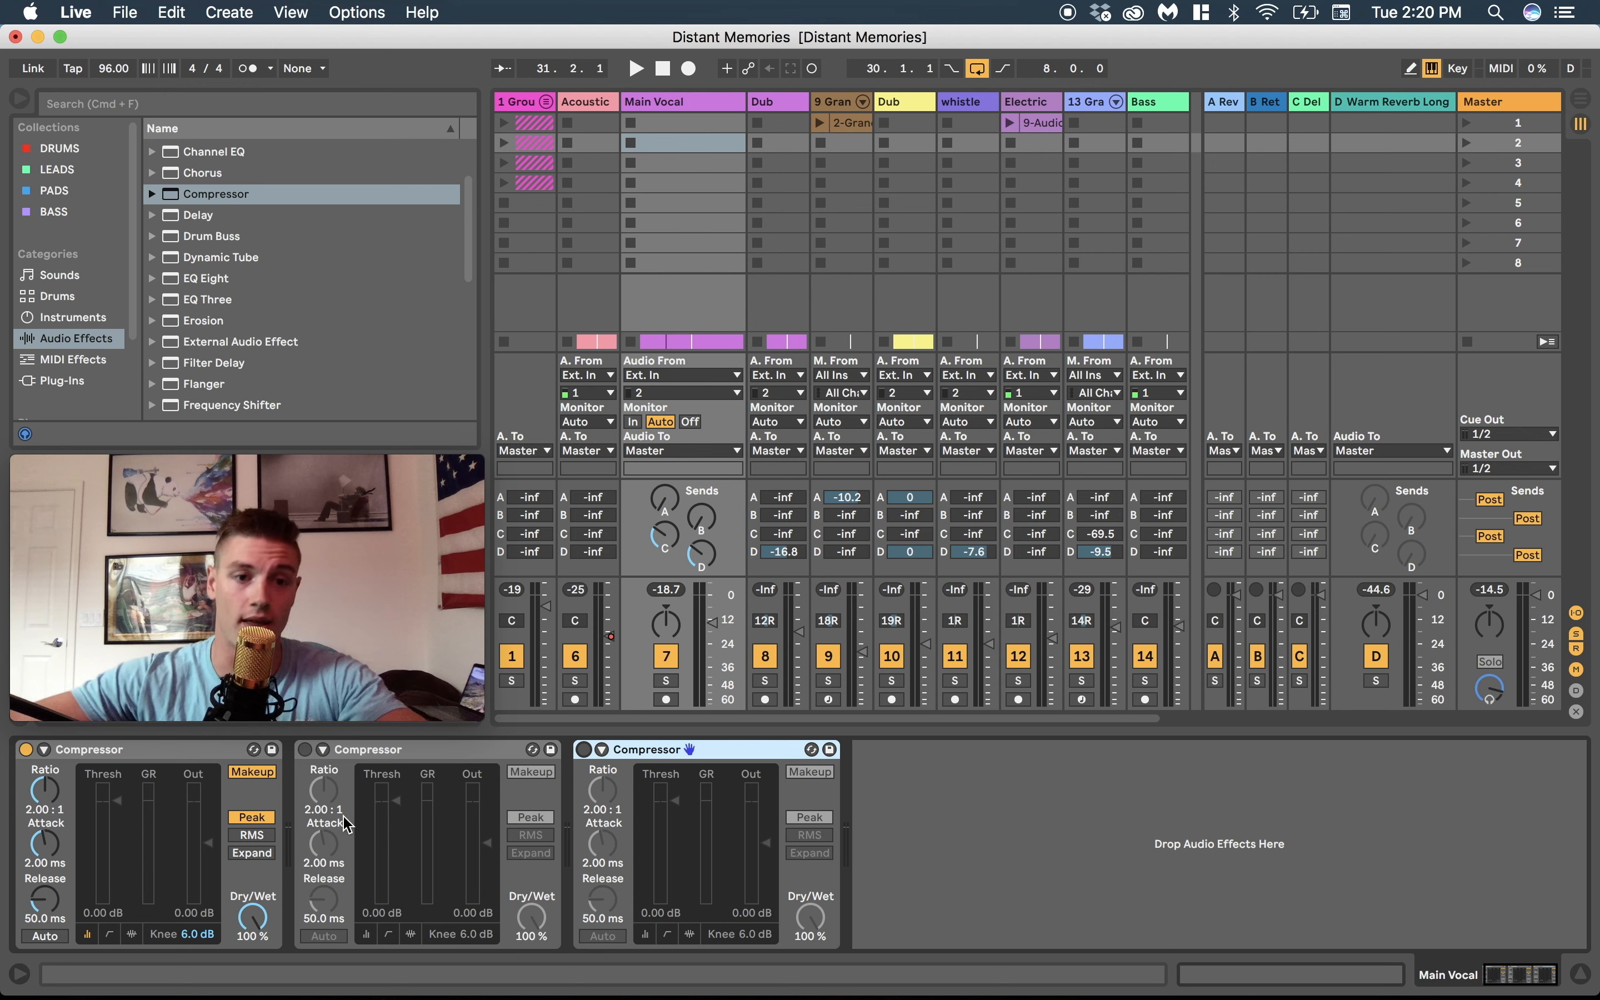
Set the first Compressor's ratio to 4.20:1, attack to 0.01 ms and release to 1.79 ms.
mouse_move(448, 664)
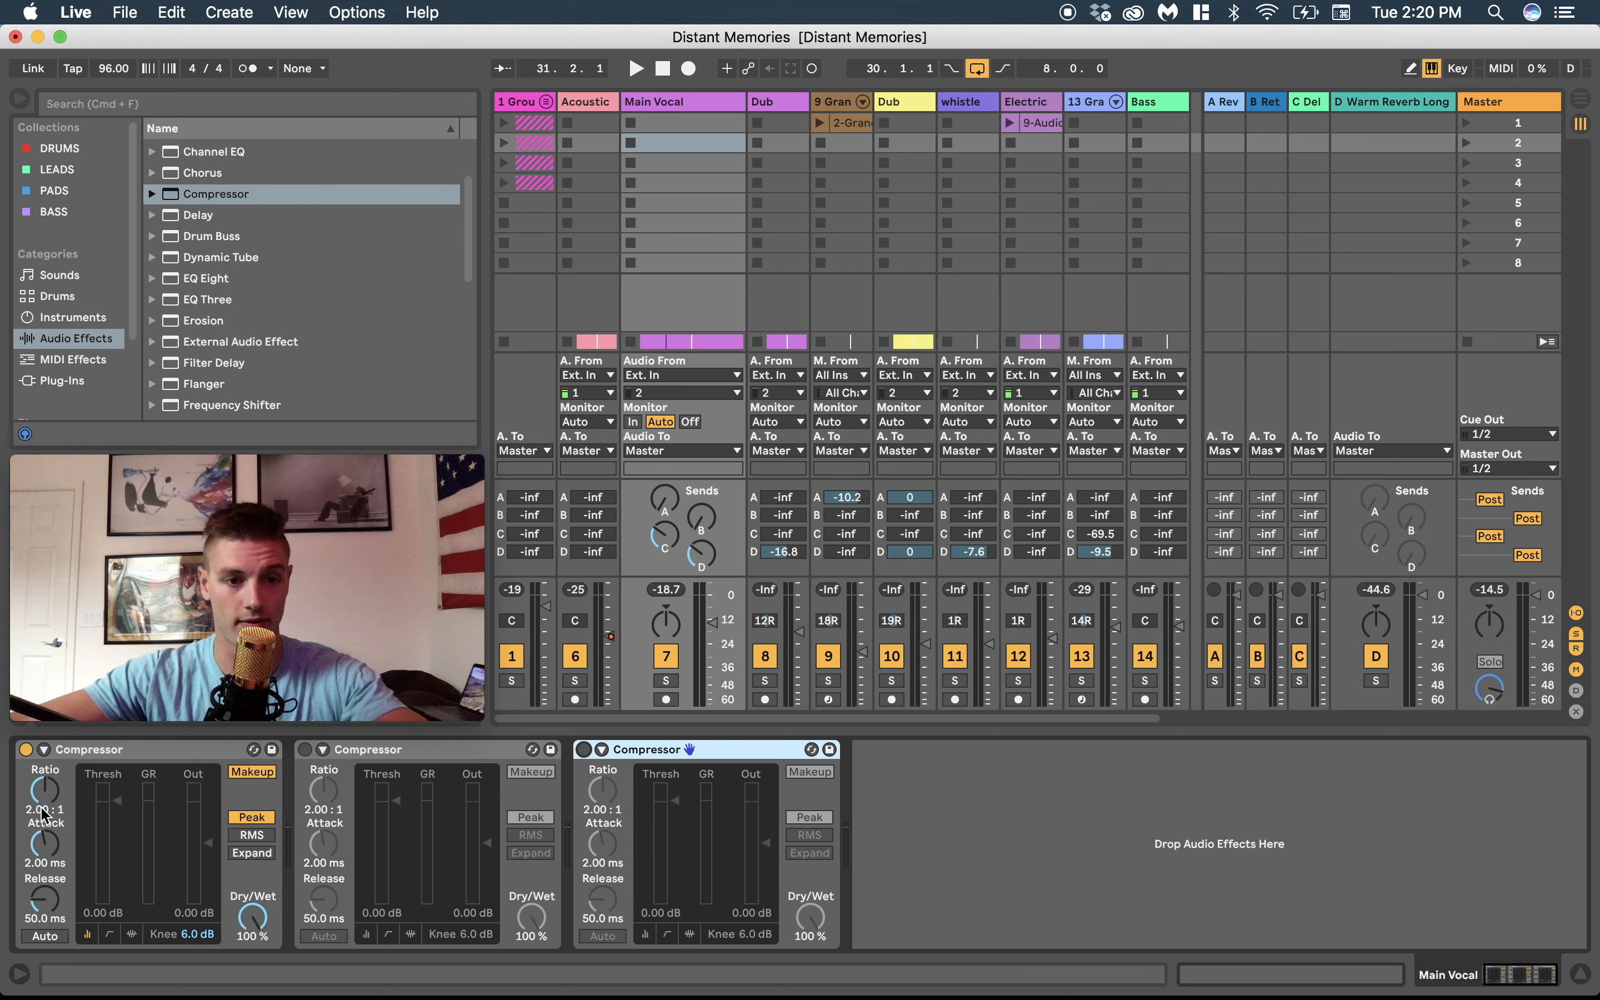
drag(38, 801, 38, 797)
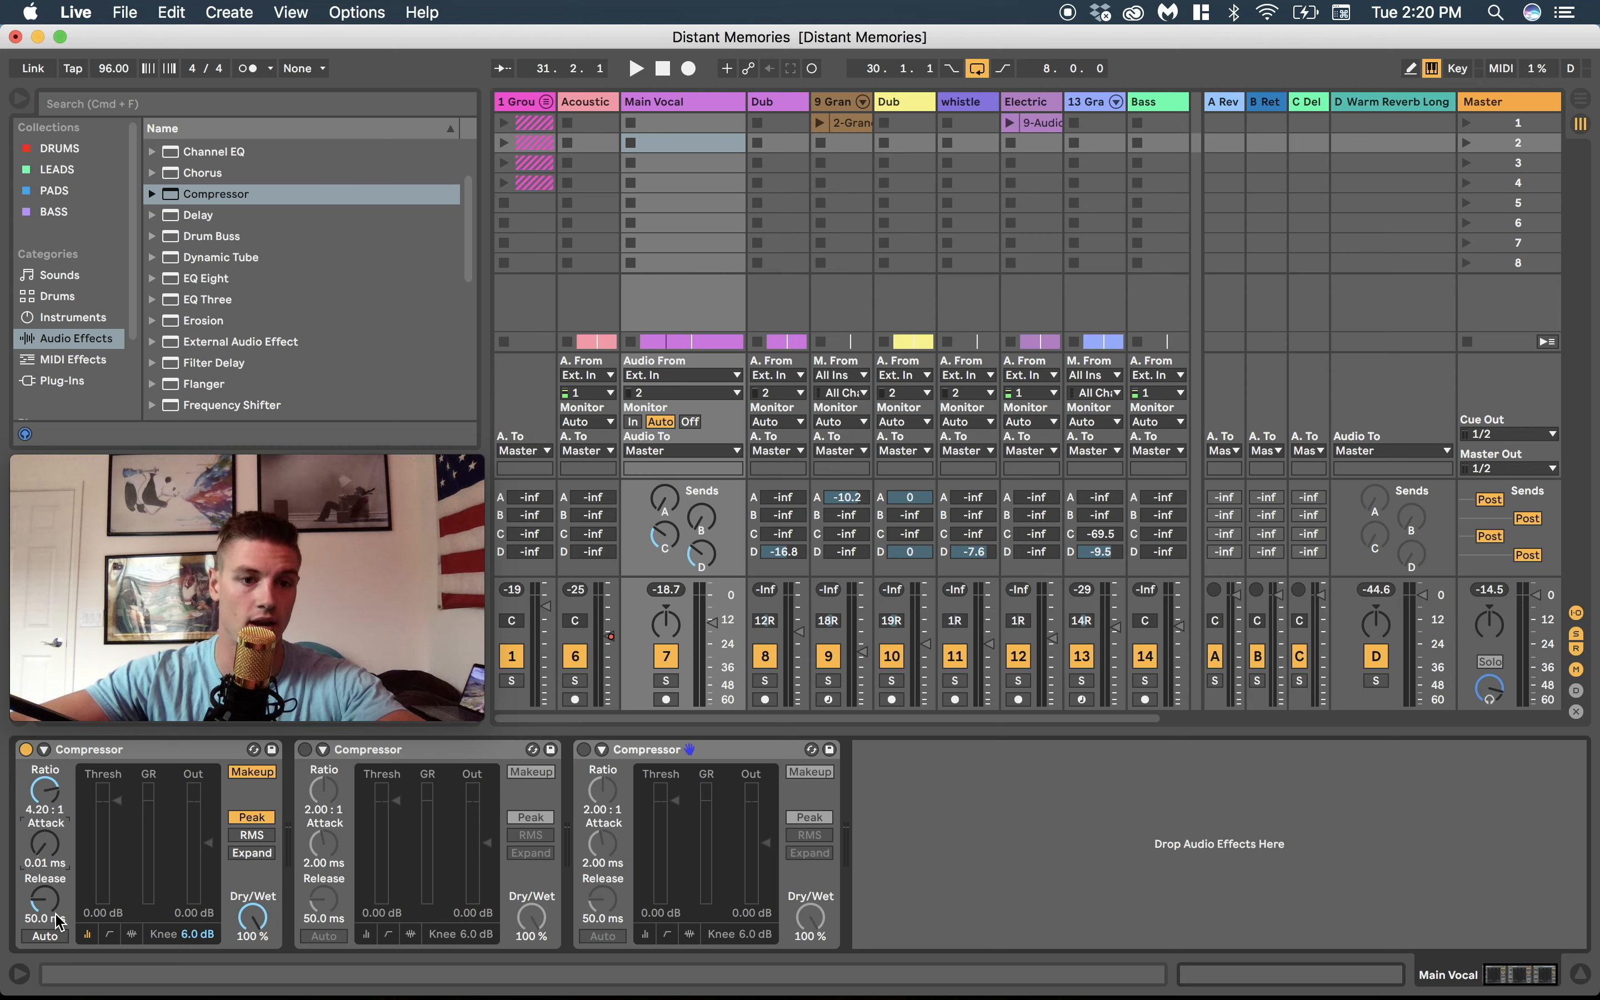
drag(48, 904, 47, 946)
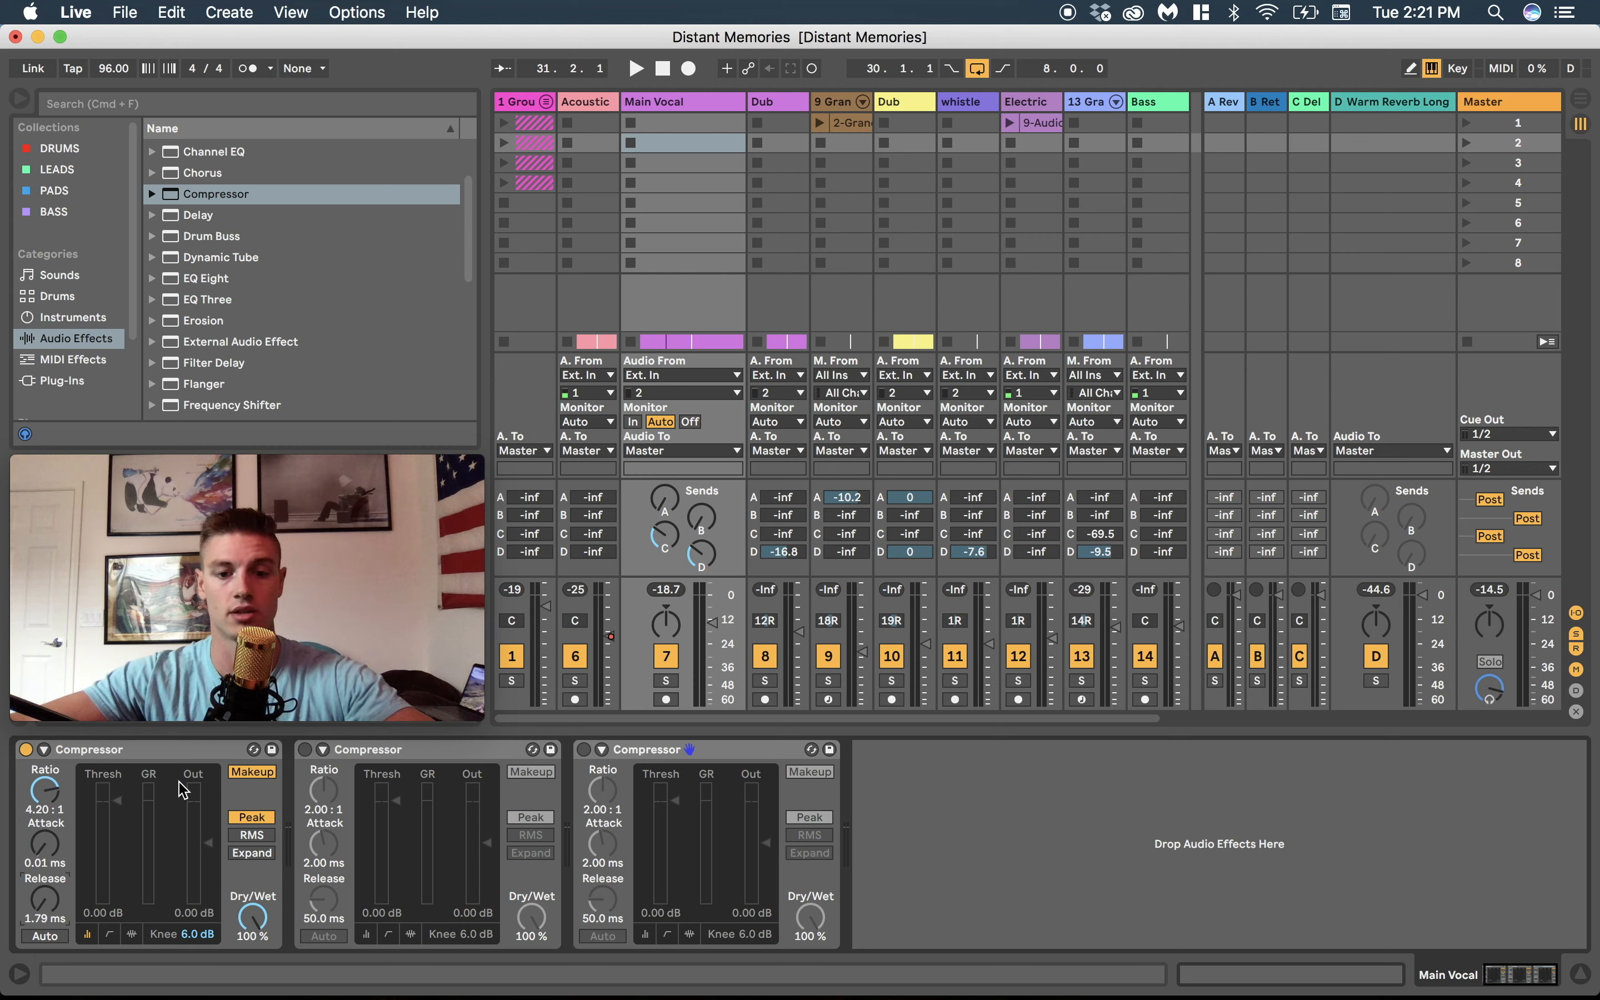
With the loop playing, set the first Compressor's threshold to -5.37 dB and its output gain to -6.94 dB.
key(space)
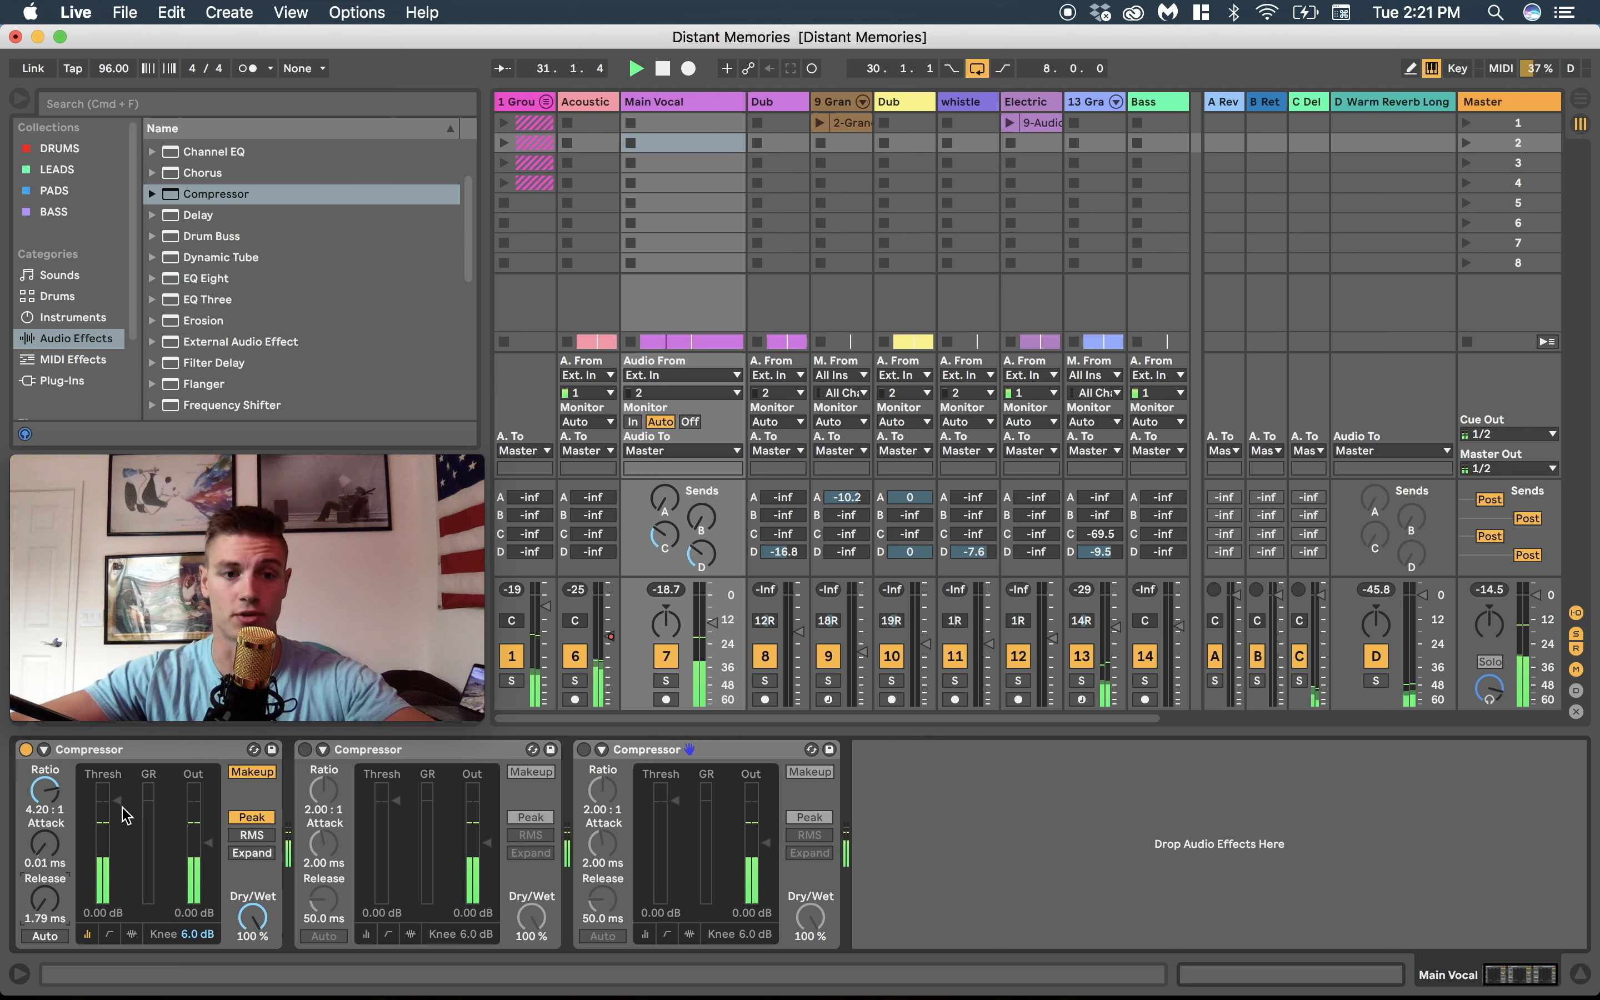
drag(112, 800, 121, 837)
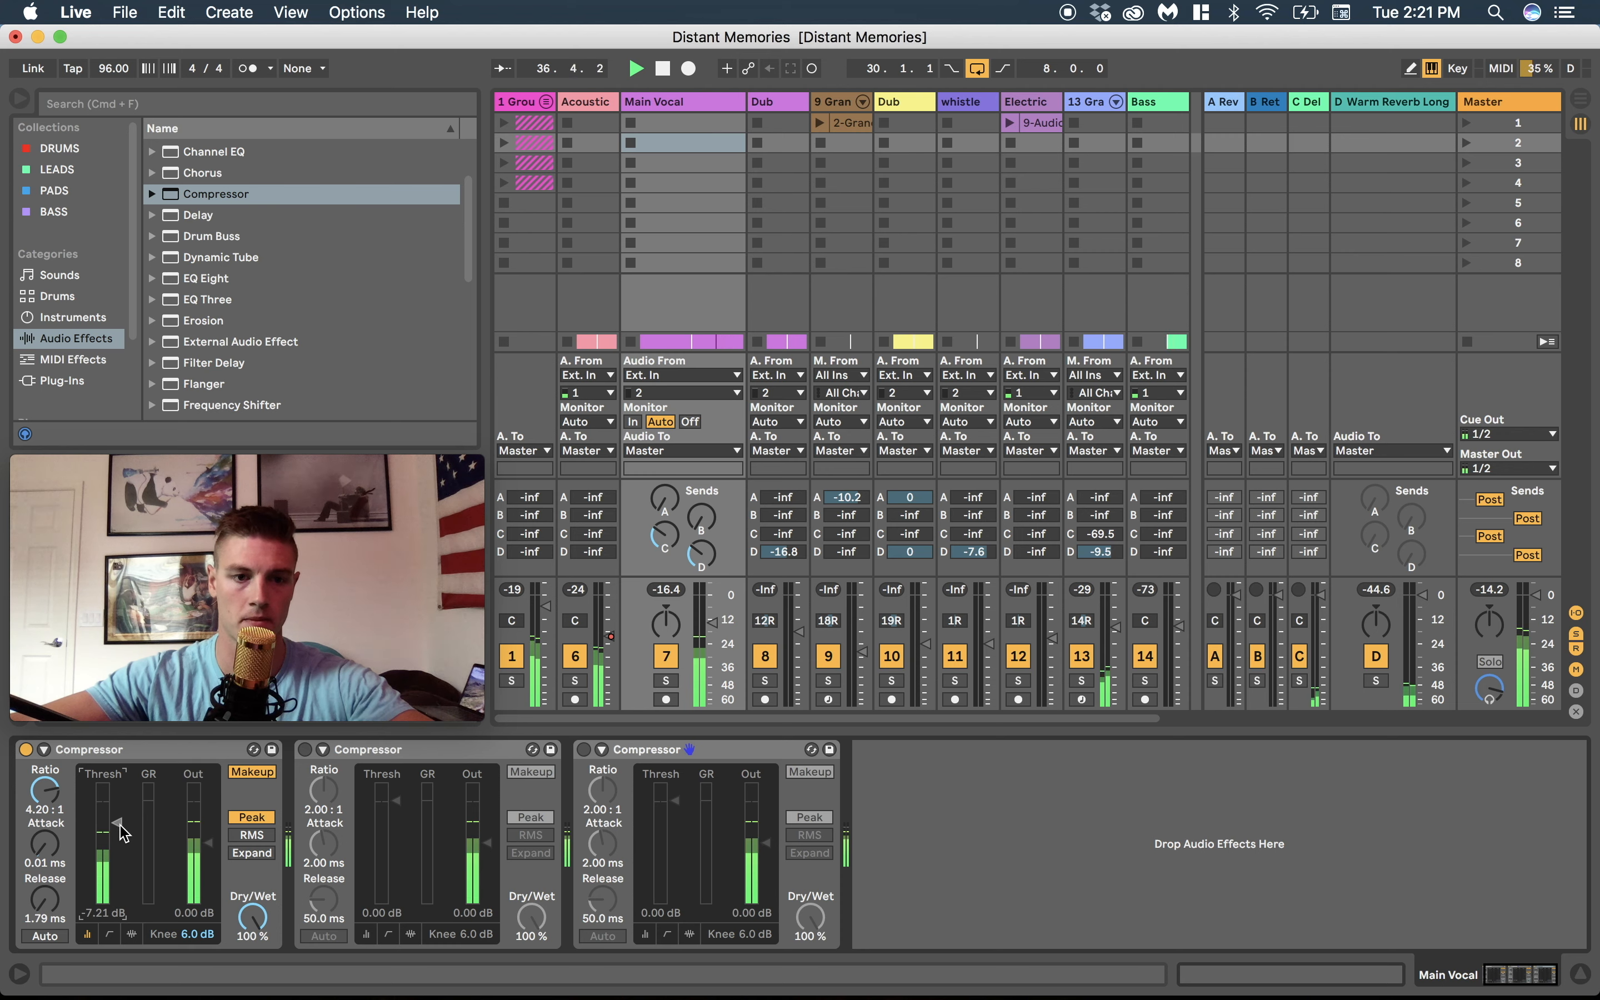
key(space)
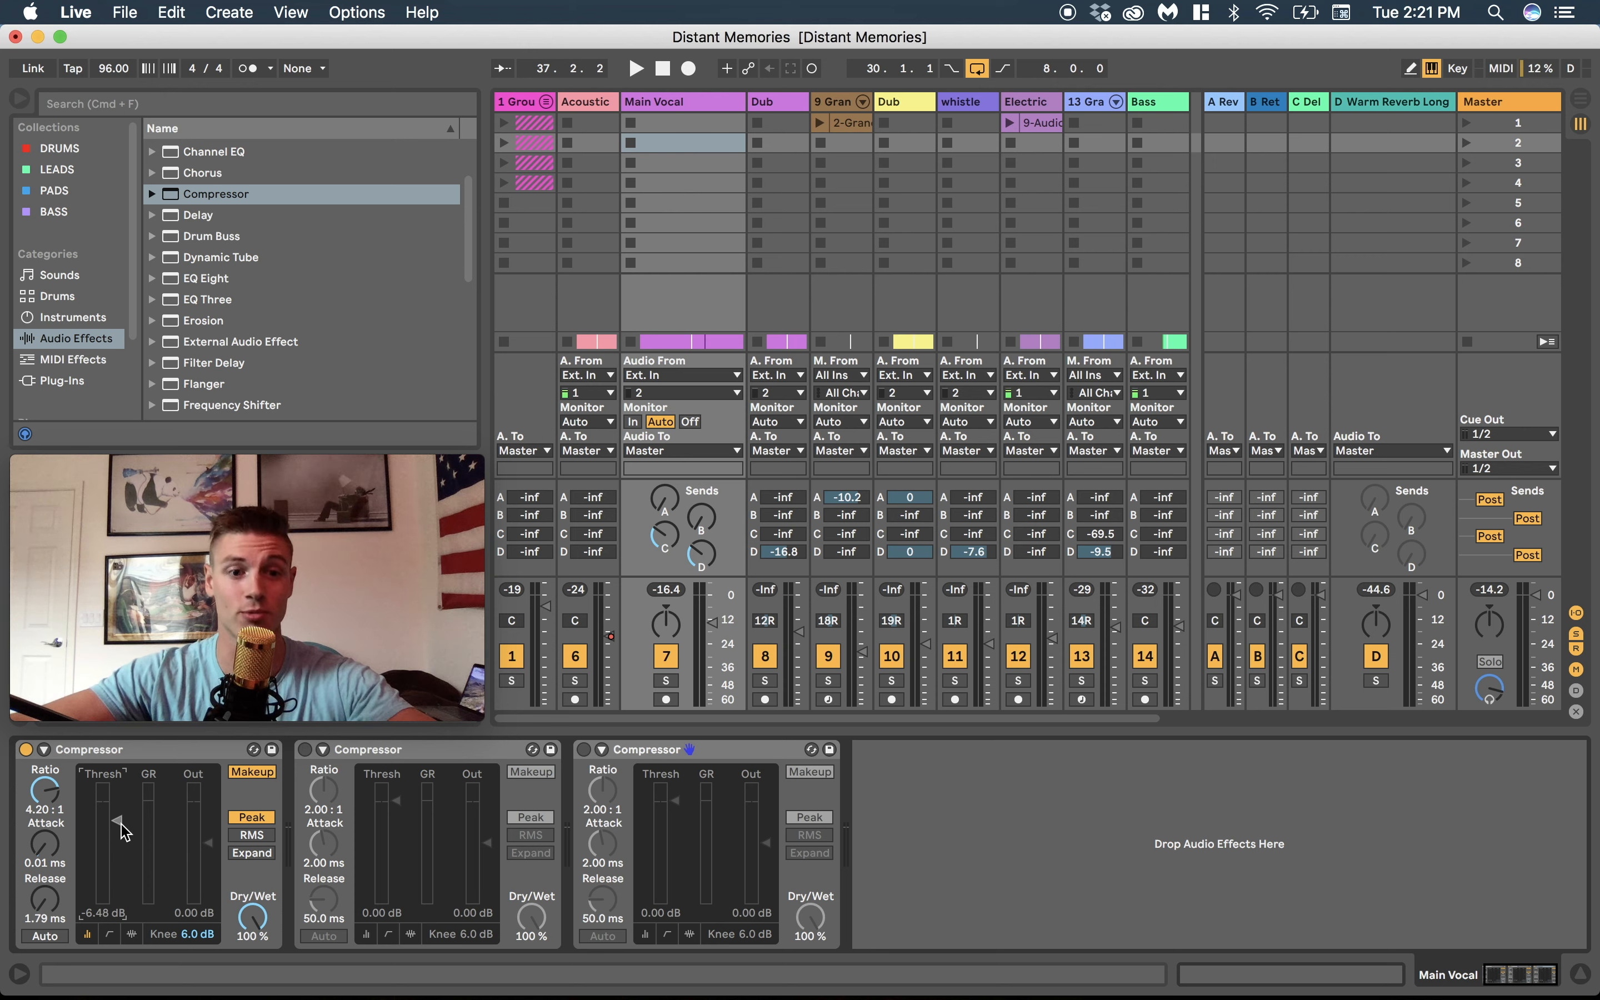
key(space)
mouse_move(118, 822)
mouse_down()
mouse_move(118, 890)
mouse_move(118, 818)
mouse_up()
key(space)
drag(209, 843, 208, 855)
Activate the second Compressor and set its ratio to 3.07:1, attack to 0.01 ms and release to 1.00 ms.
click(305, 750)
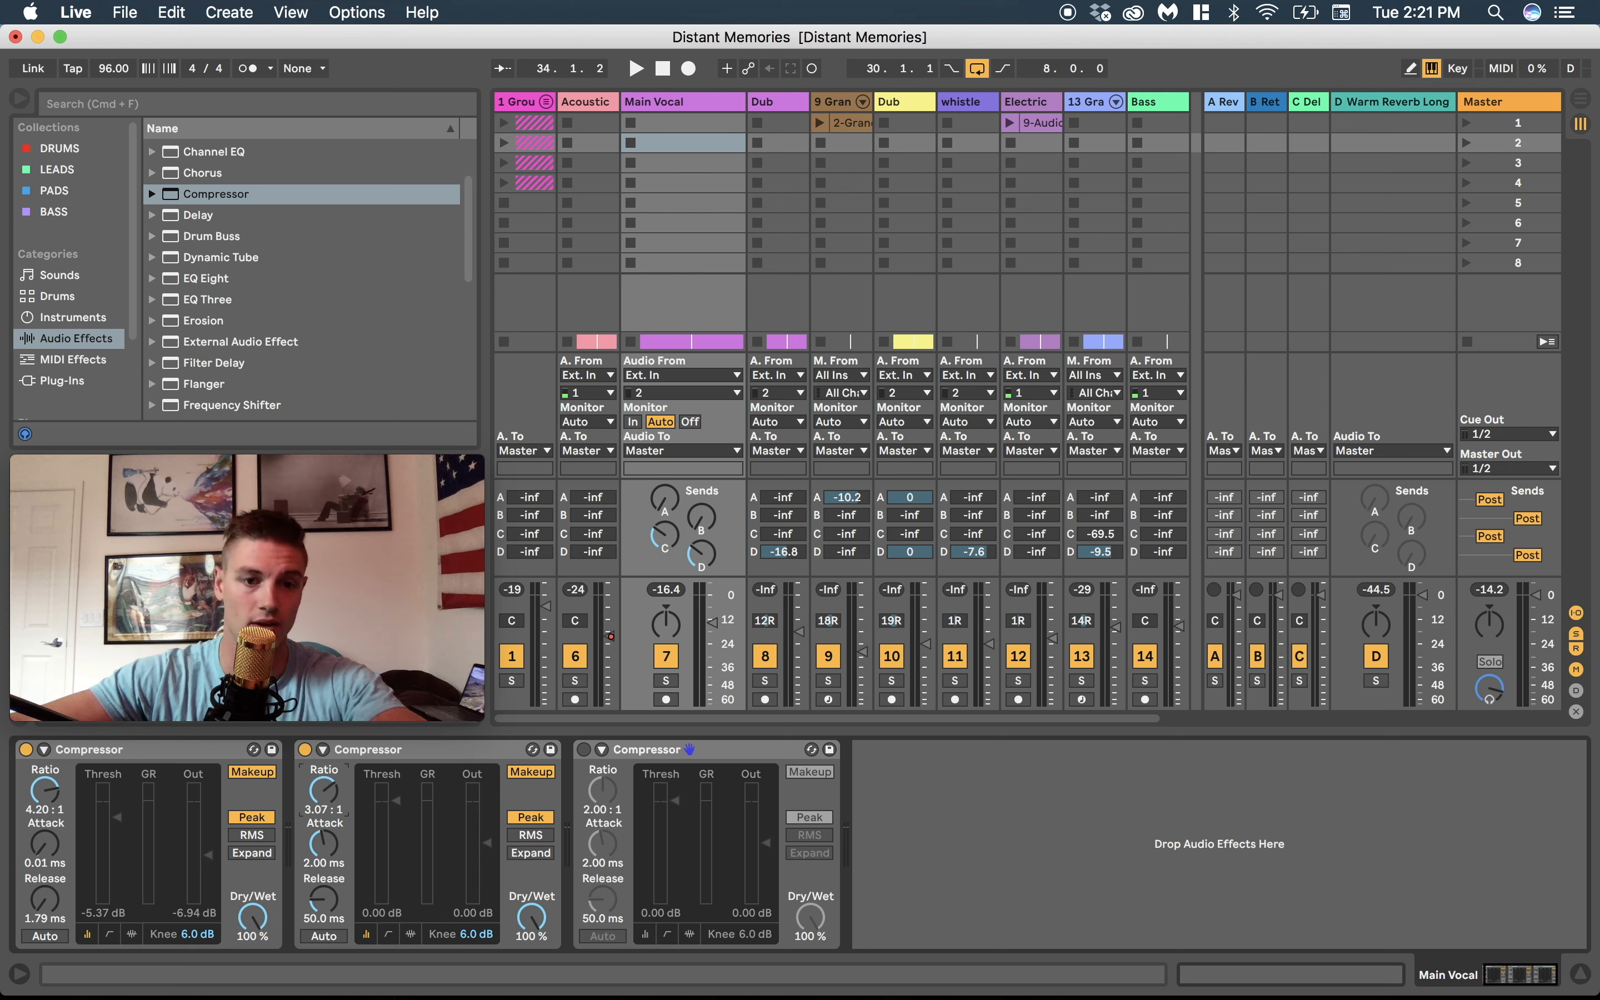
mouse_move(323, 789)
mouse_down()
mouse_move(324, 761)
mouse_move(324, 779)
mouse_up()
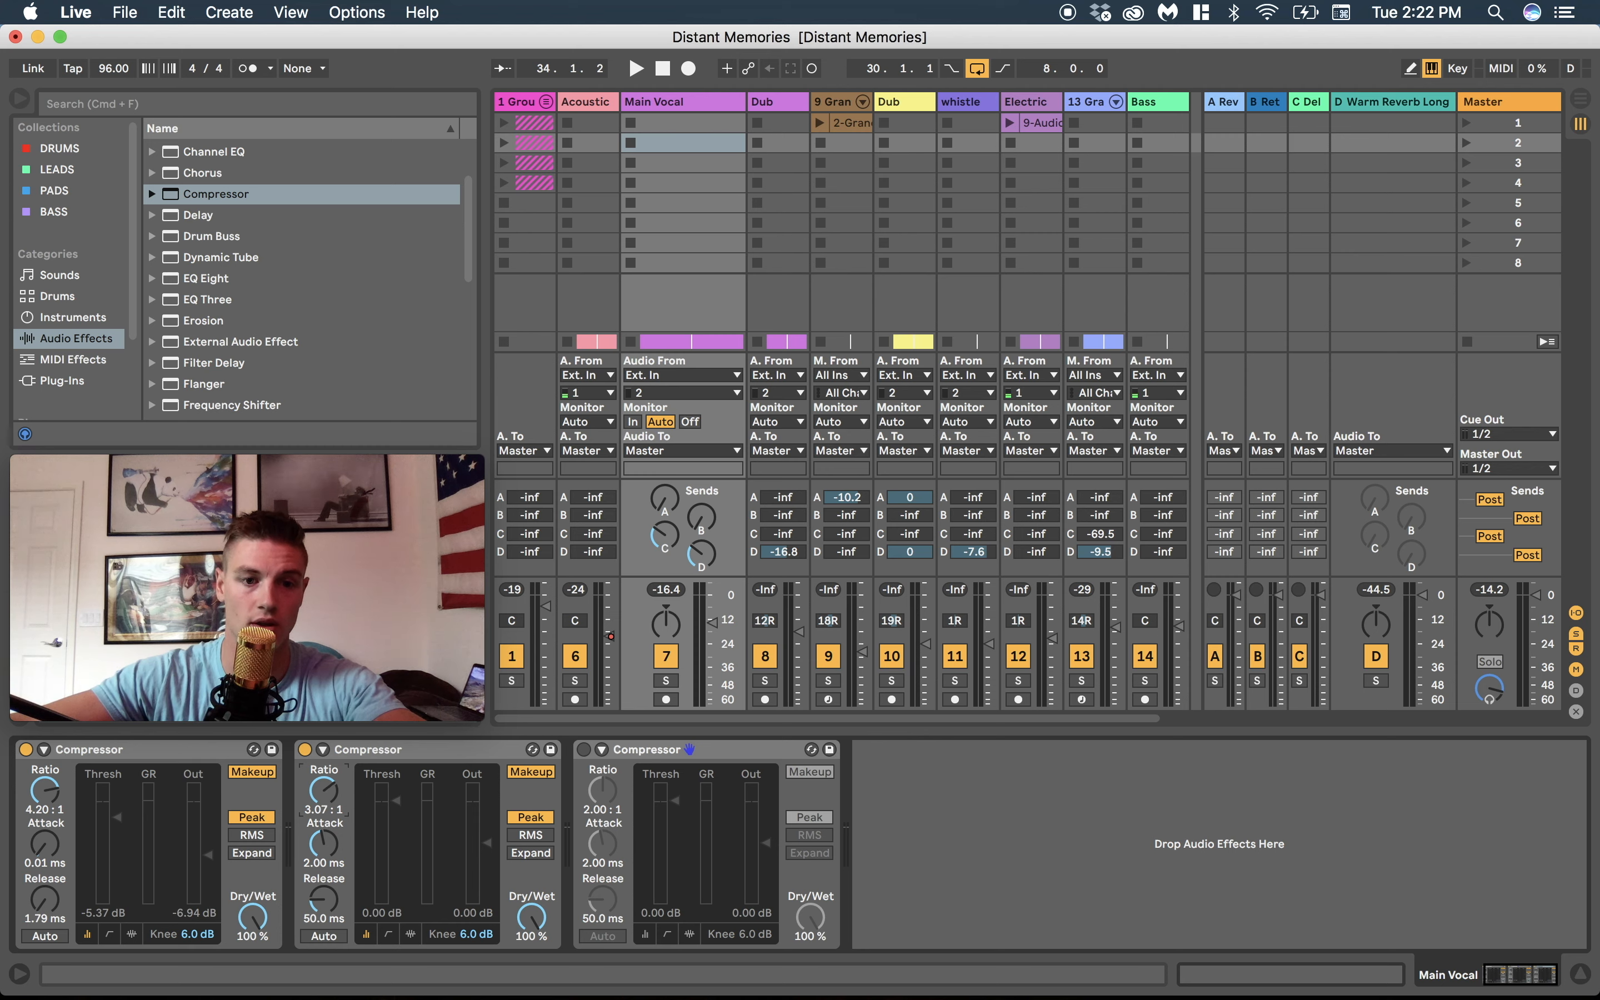
drag(326, 854, 326, 919)
While the loop plays, set the second Compressor's threshold to -16.8 dB and the first one's output gain to -2.97 dB.
key(space)
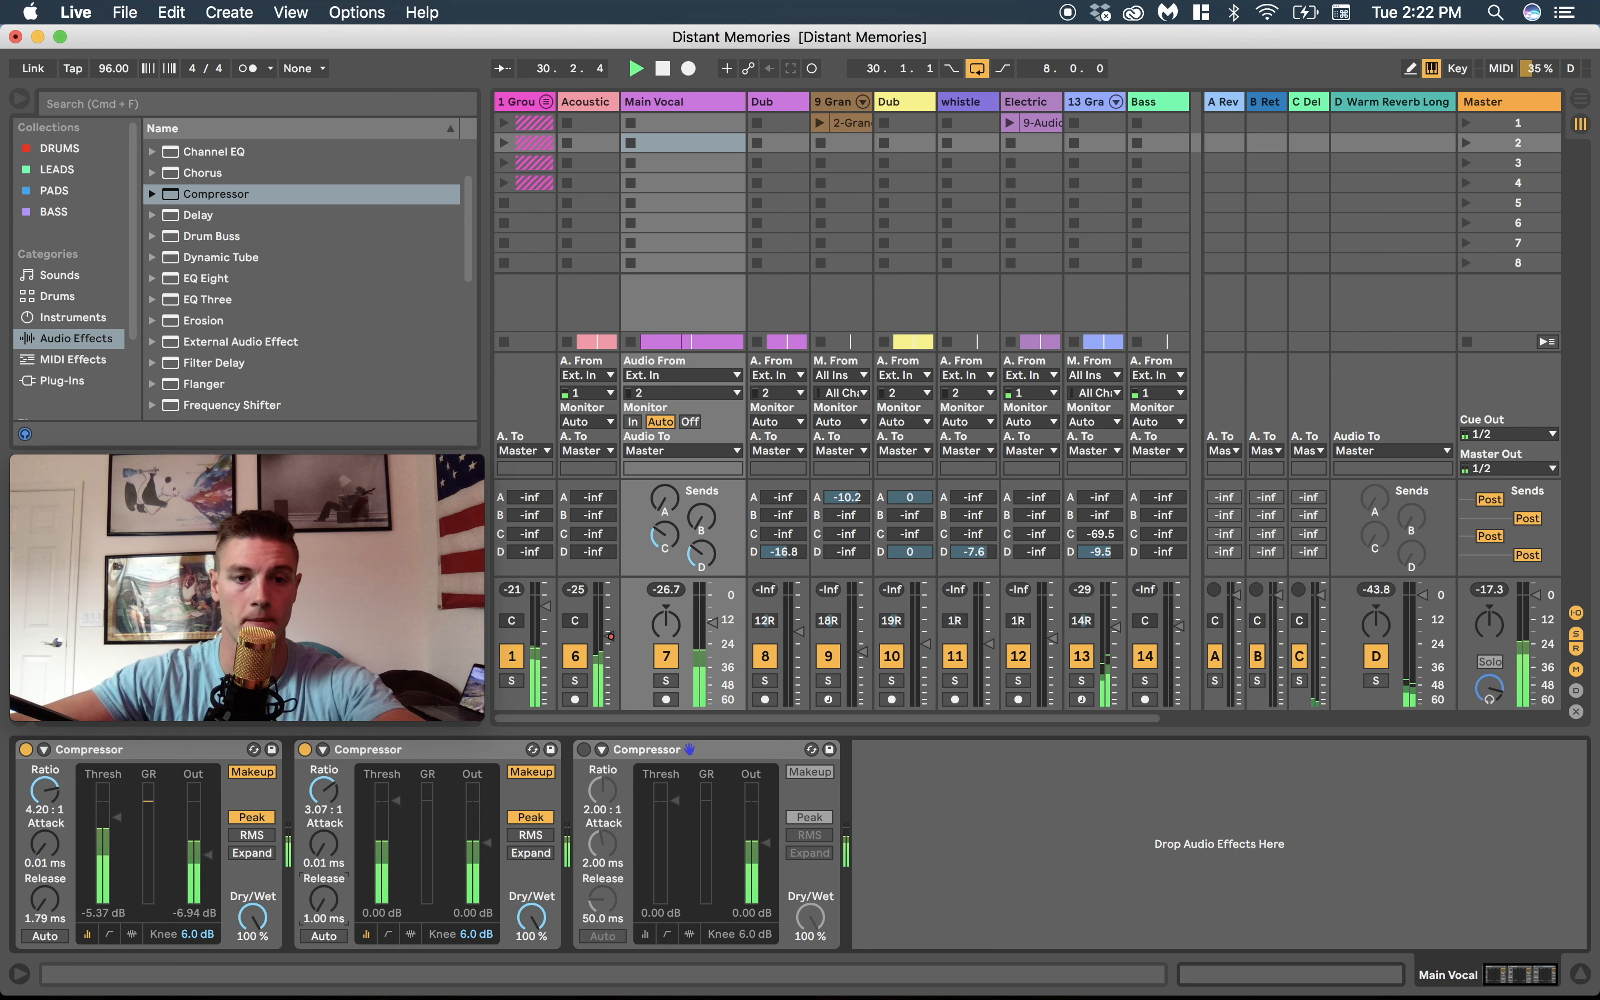
drag(410, 818, 410, 854)
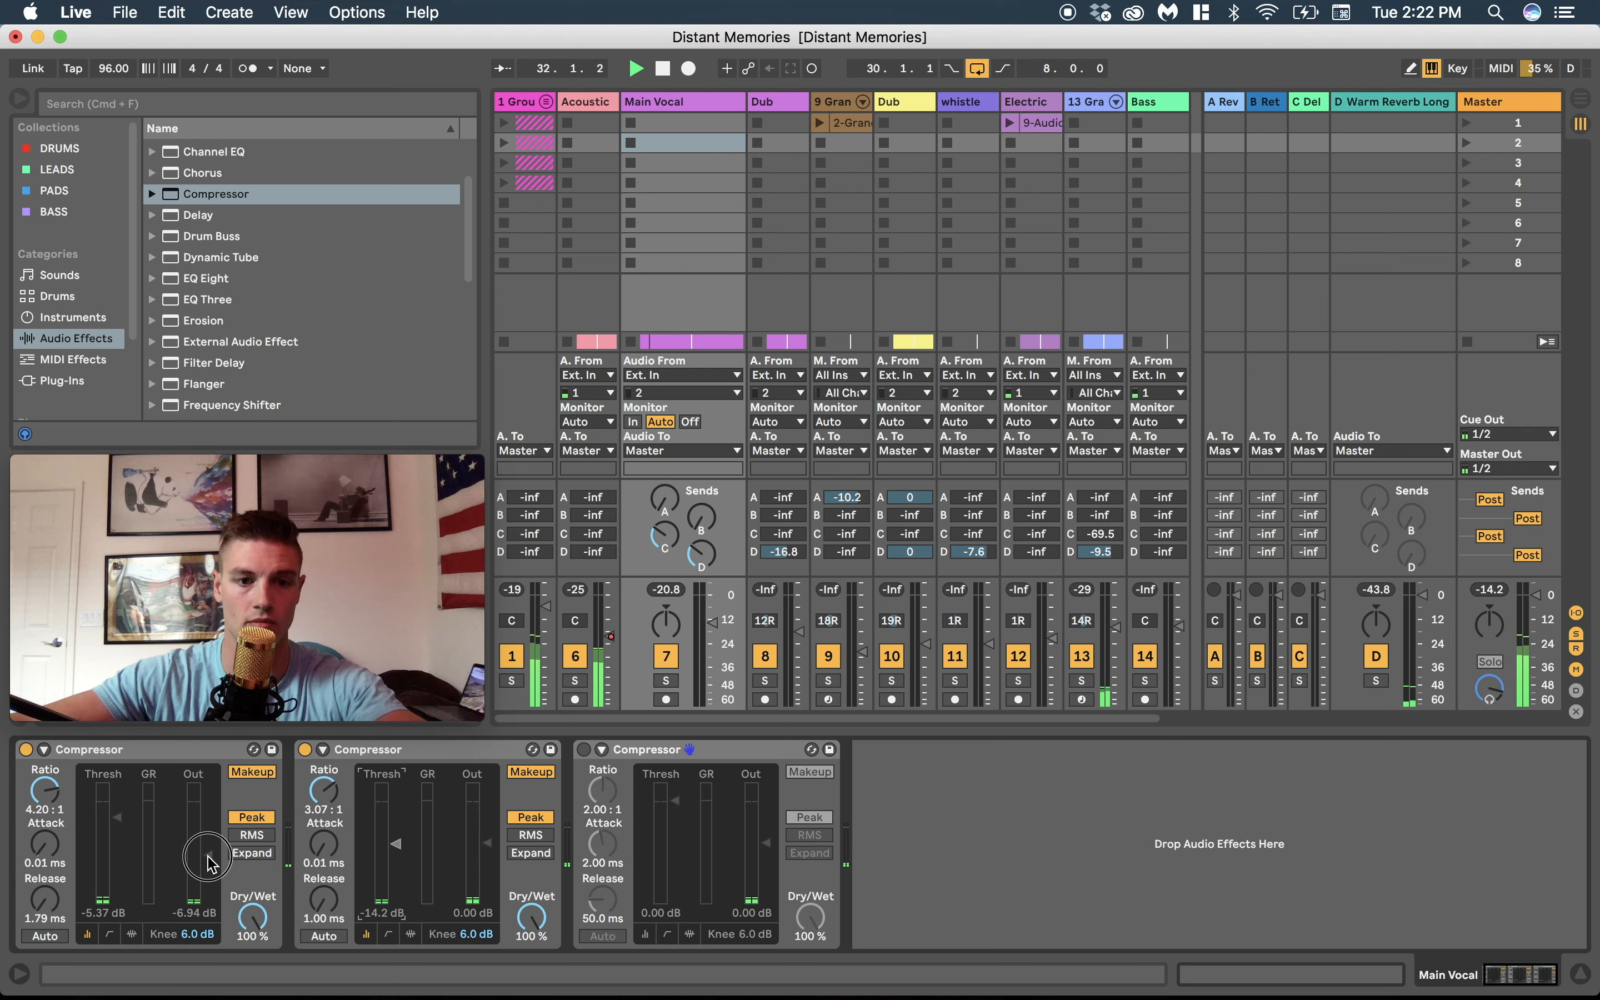
drag(208, 856, 208, 849)
drag(396, 844, 397, 852)
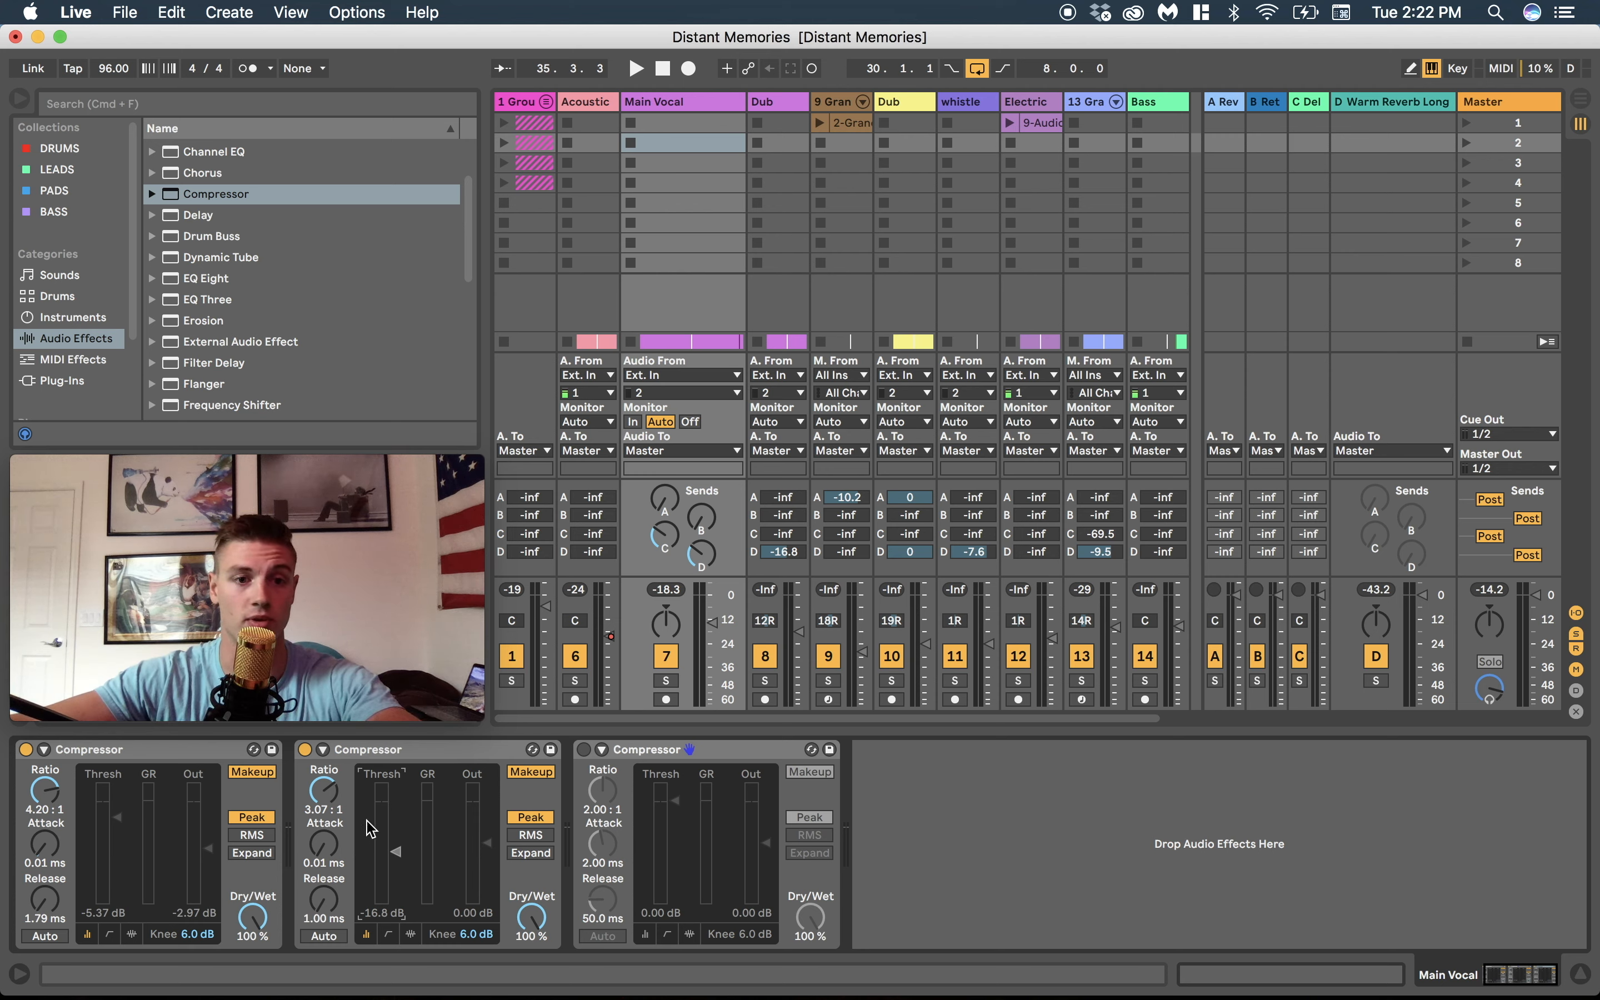
Activate the third Compressor with ratio 1.62:1, attack 0.04 ms and release 11.8 ms, setting threshold -13.1 dB and output -4.29 dB during playback.
click(585, 750)
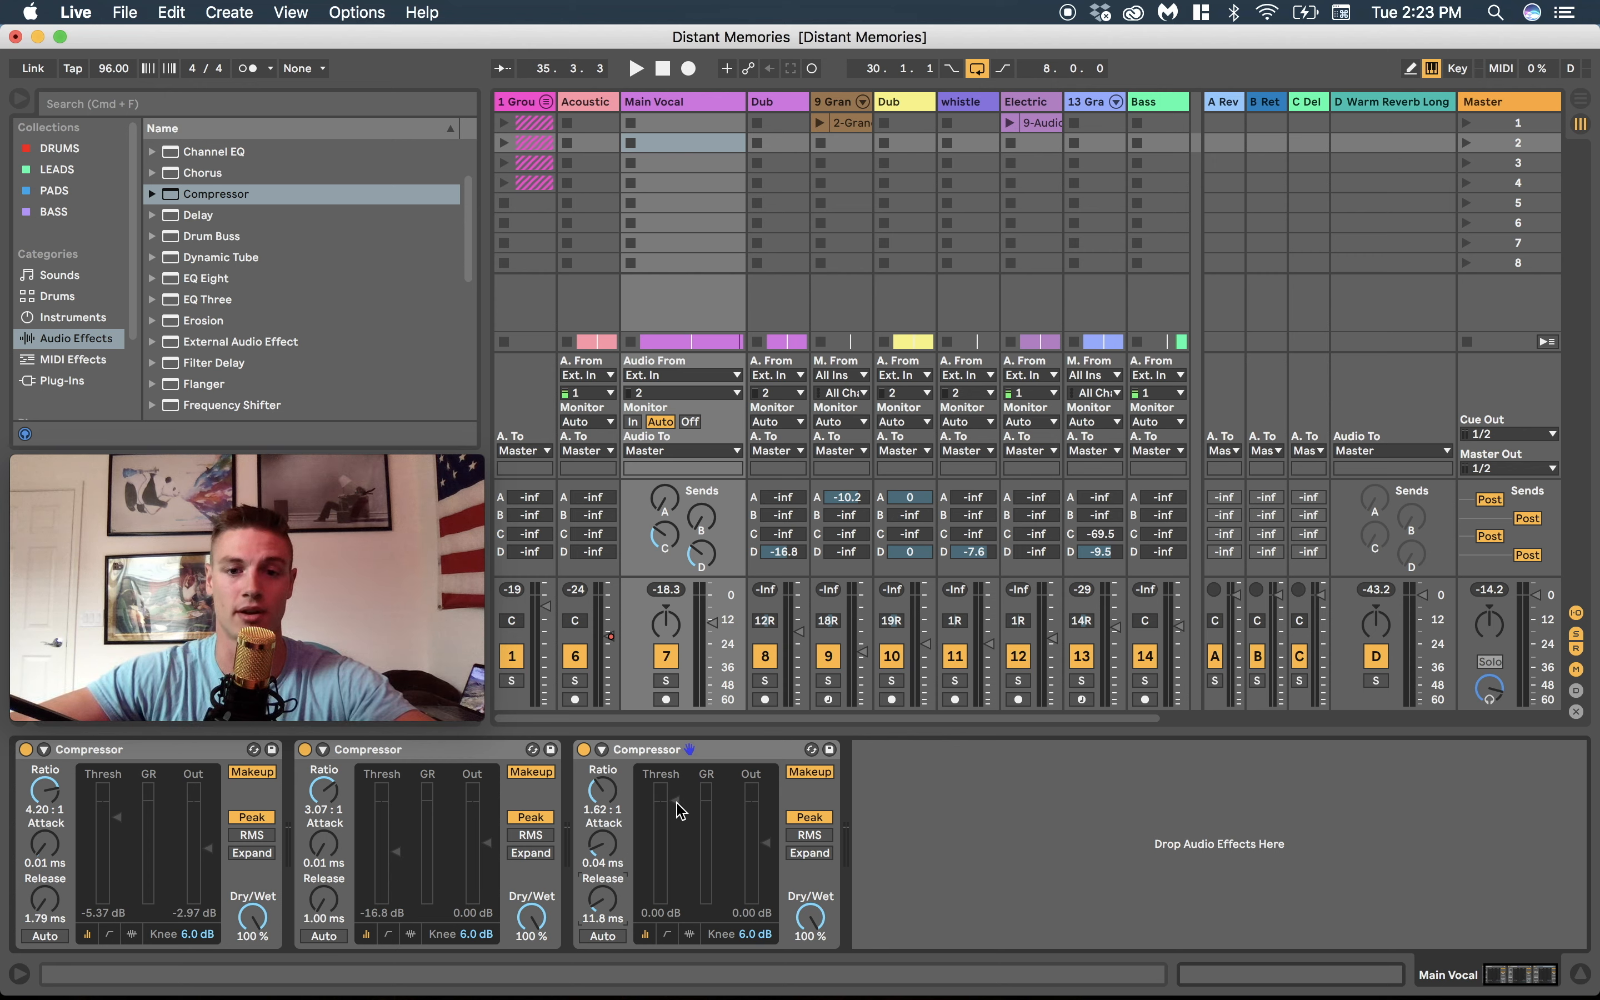
key(space)
drag(675, 803, 765, 865)
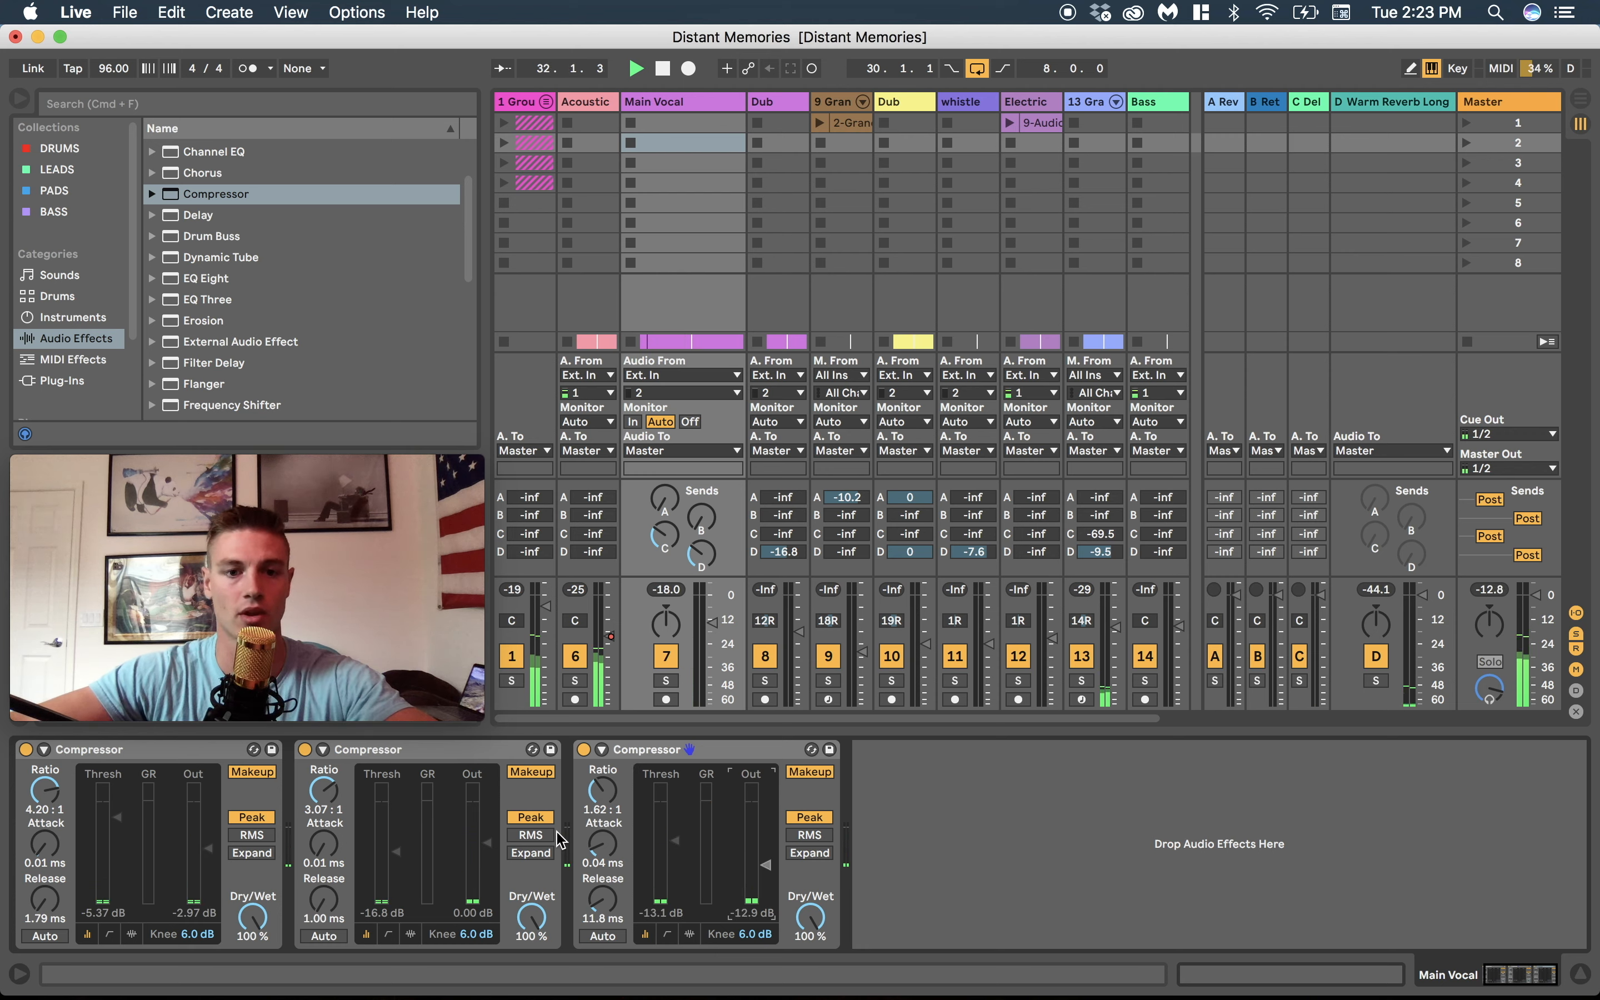
drag(765, 866, 766, 851)
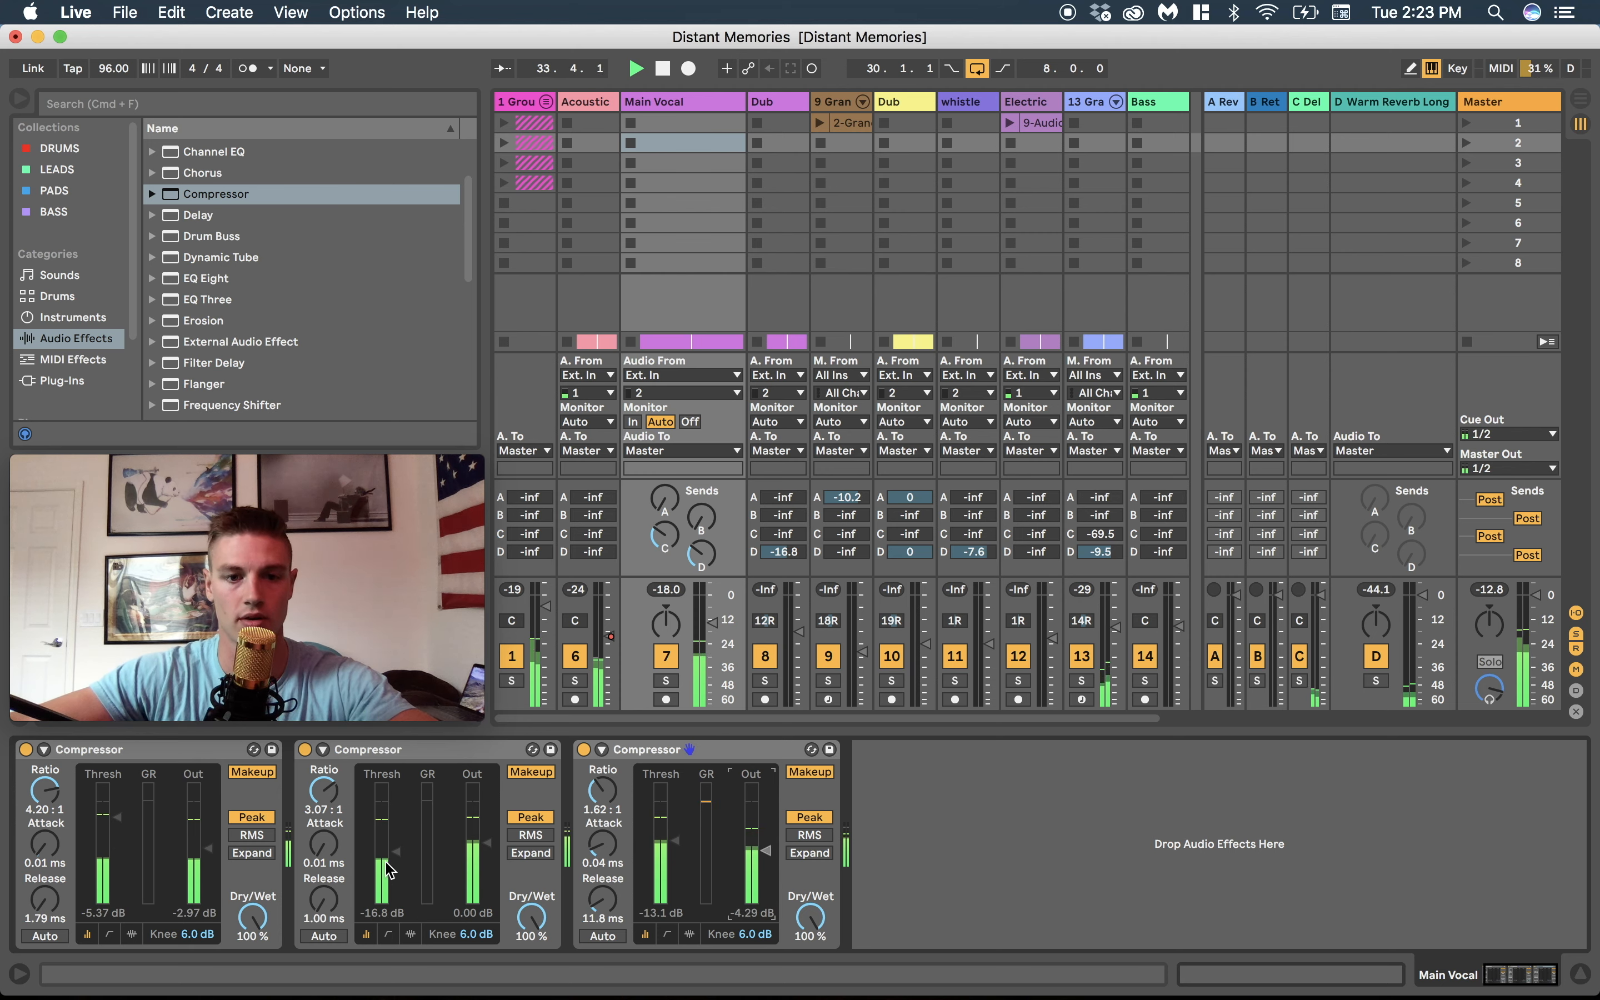
Set the second Compressor's threshold to -11.2 dB and the third Compressor's threshold to -14.5 dB.
drag(396, 851, 396, 834)
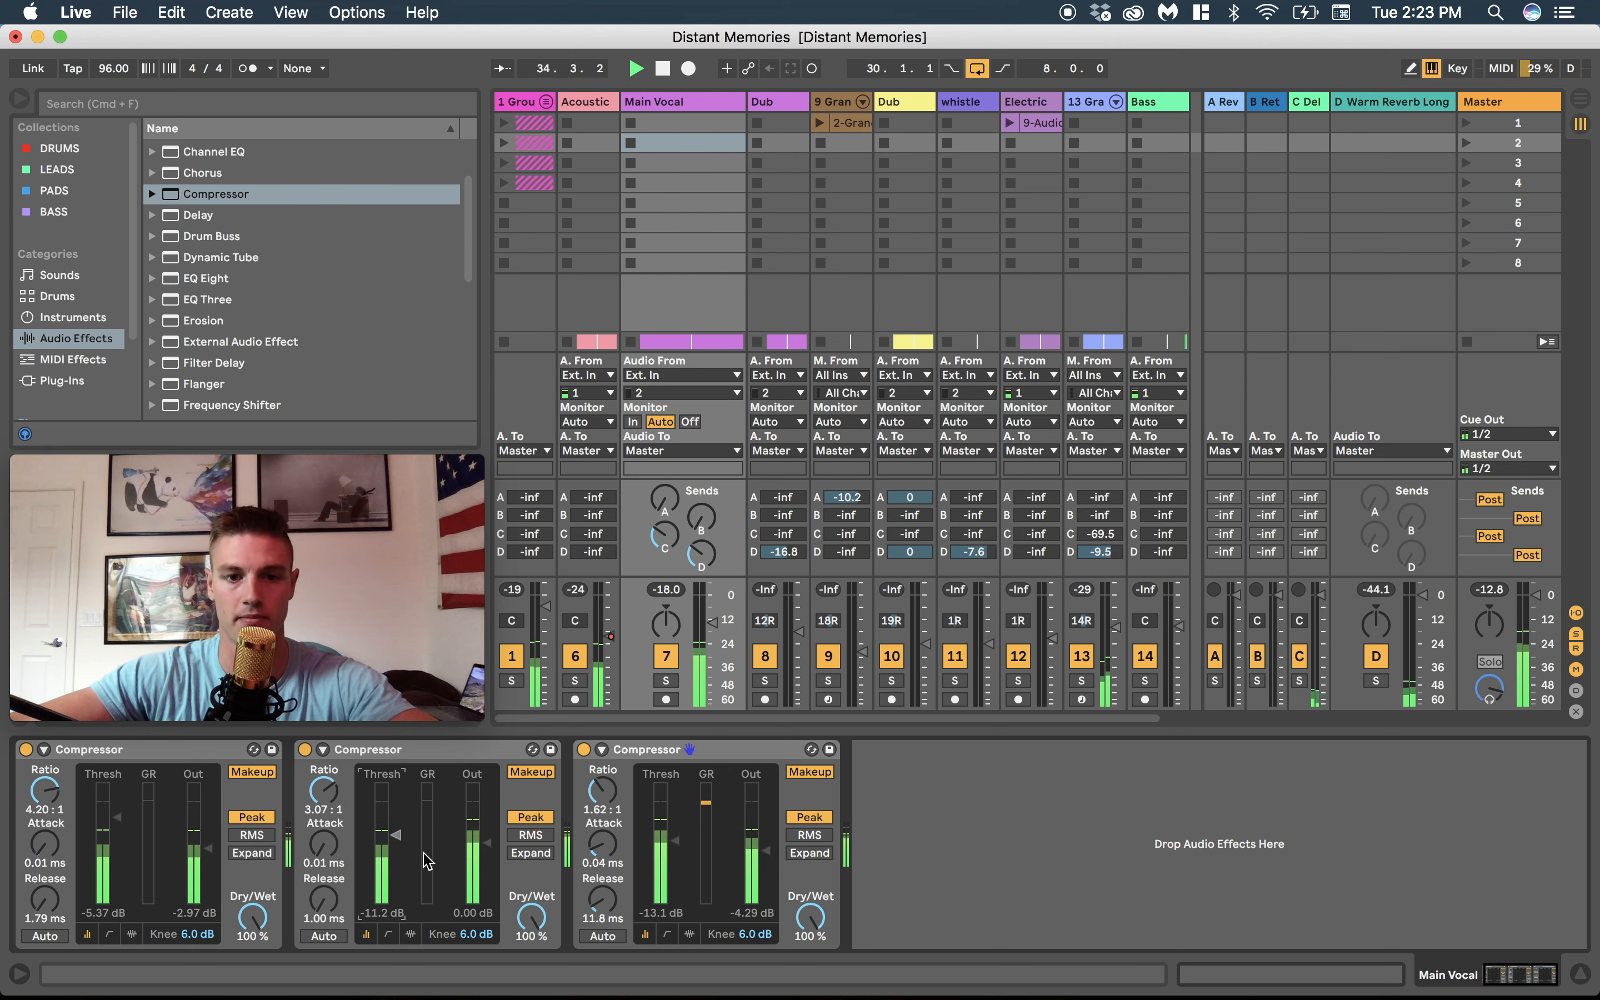
drag(676, 841, 675, 846)
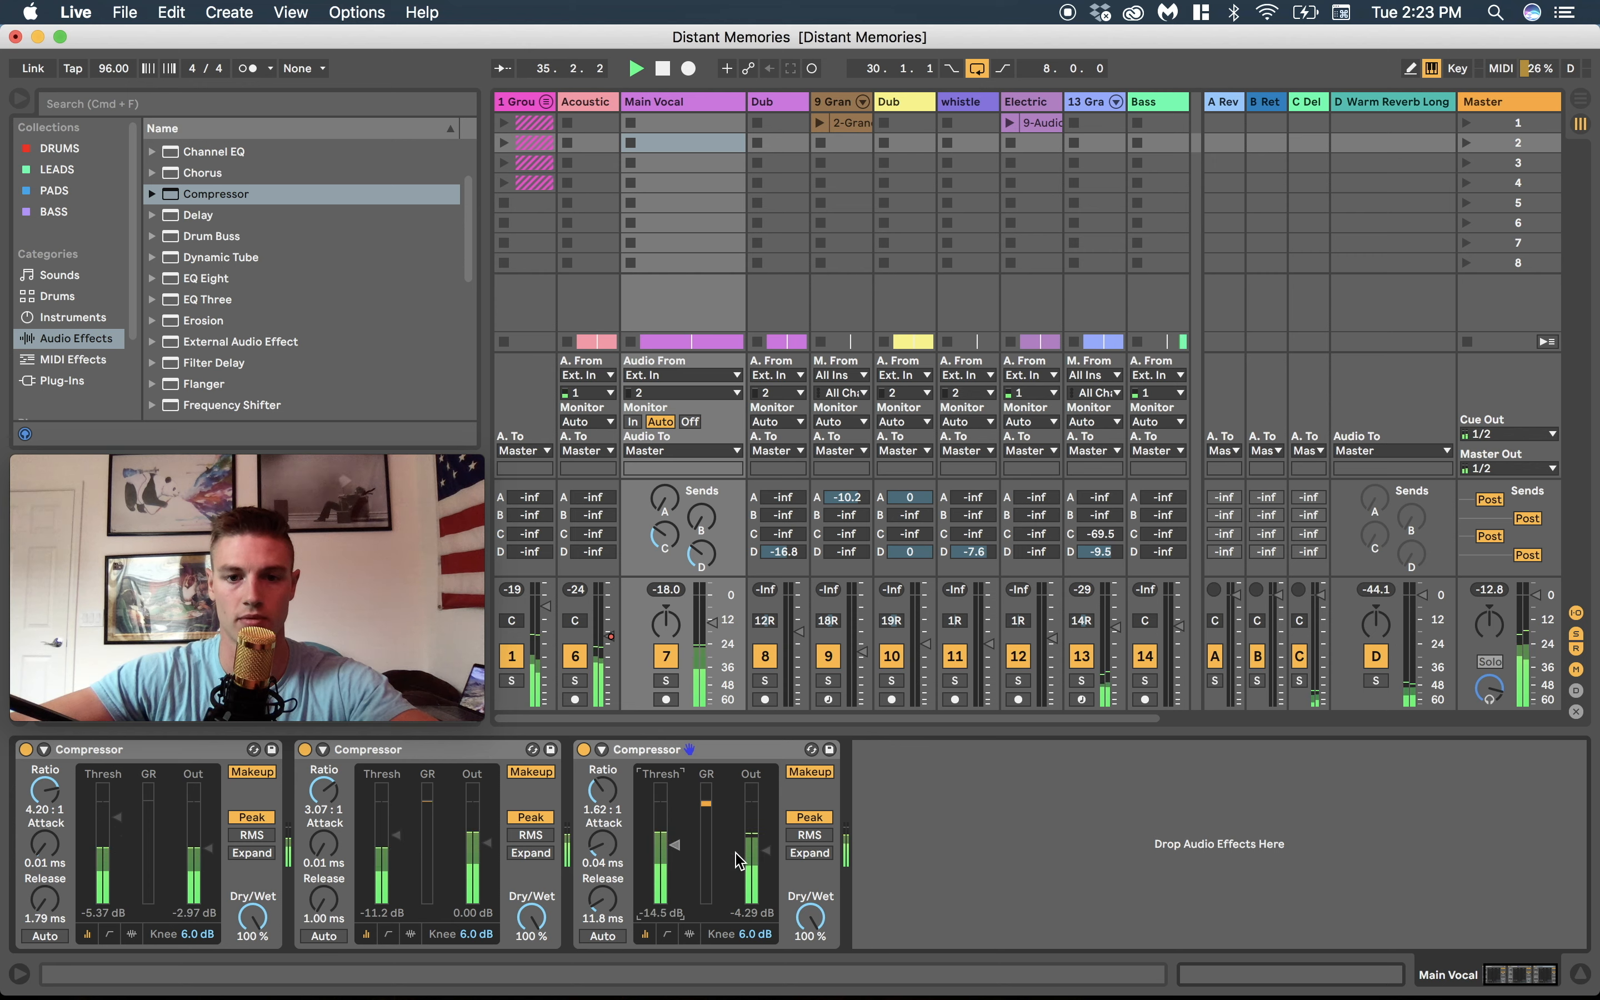
Set the third Compressor's output gain to -0.33 dB and raise the Main Vocal track's volume slightly.
drag(776, 858, 772, 853)
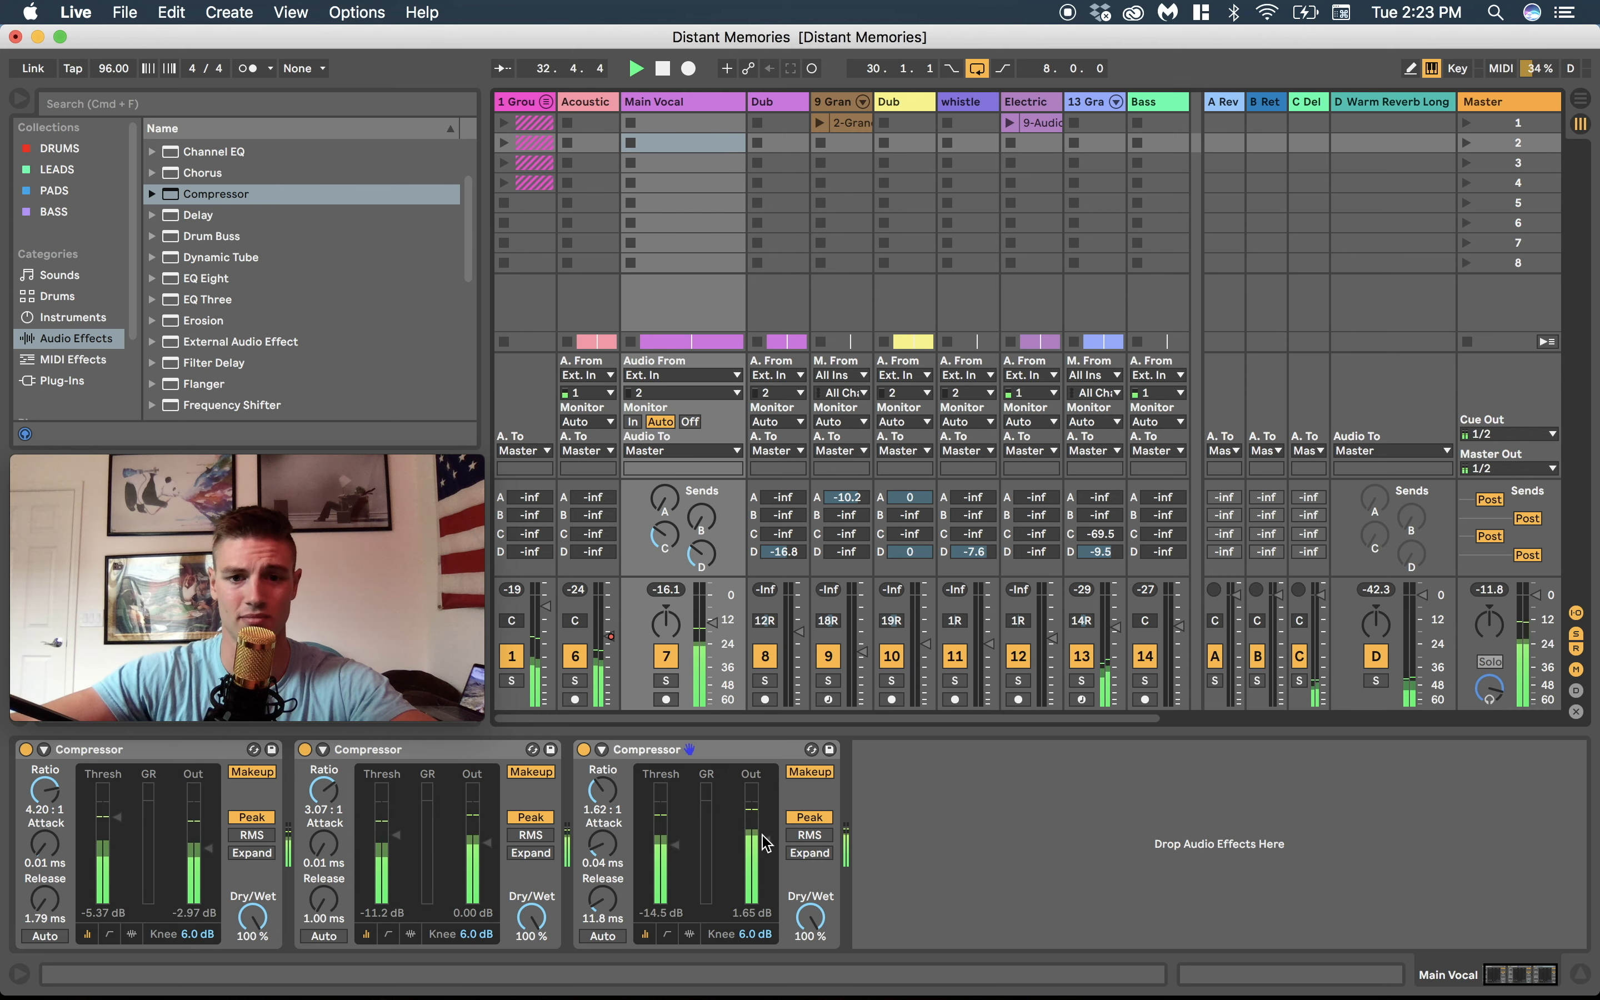
drag(769, 837, 769, 857)
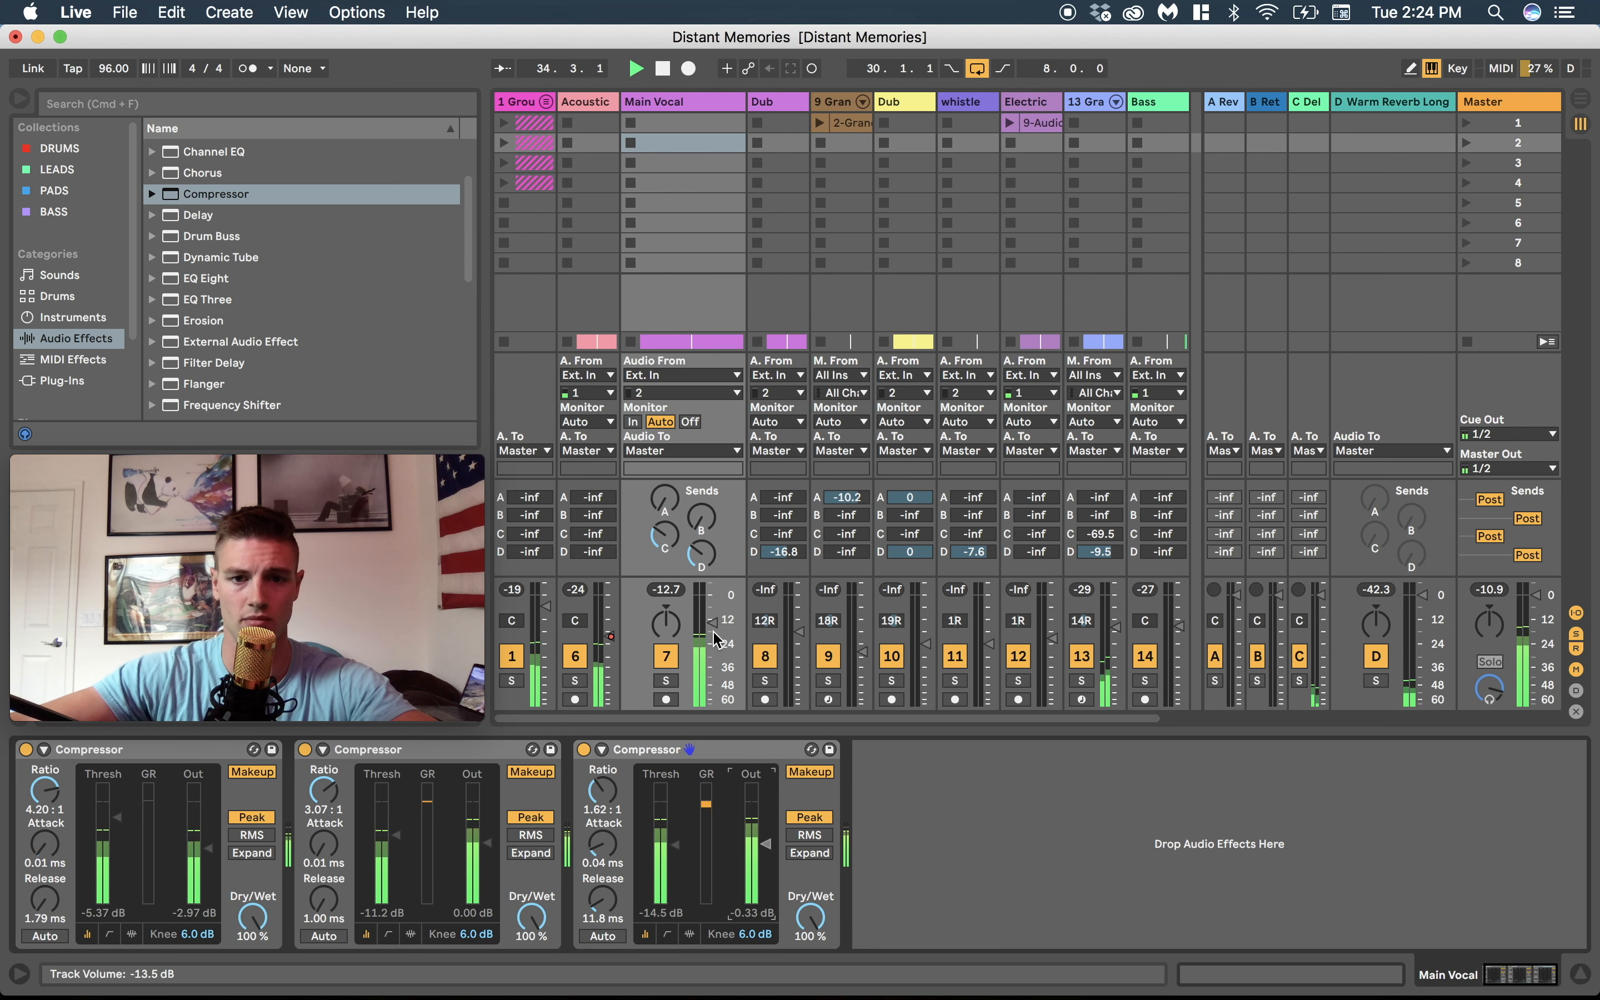
drag(712, 628, 713, 619)
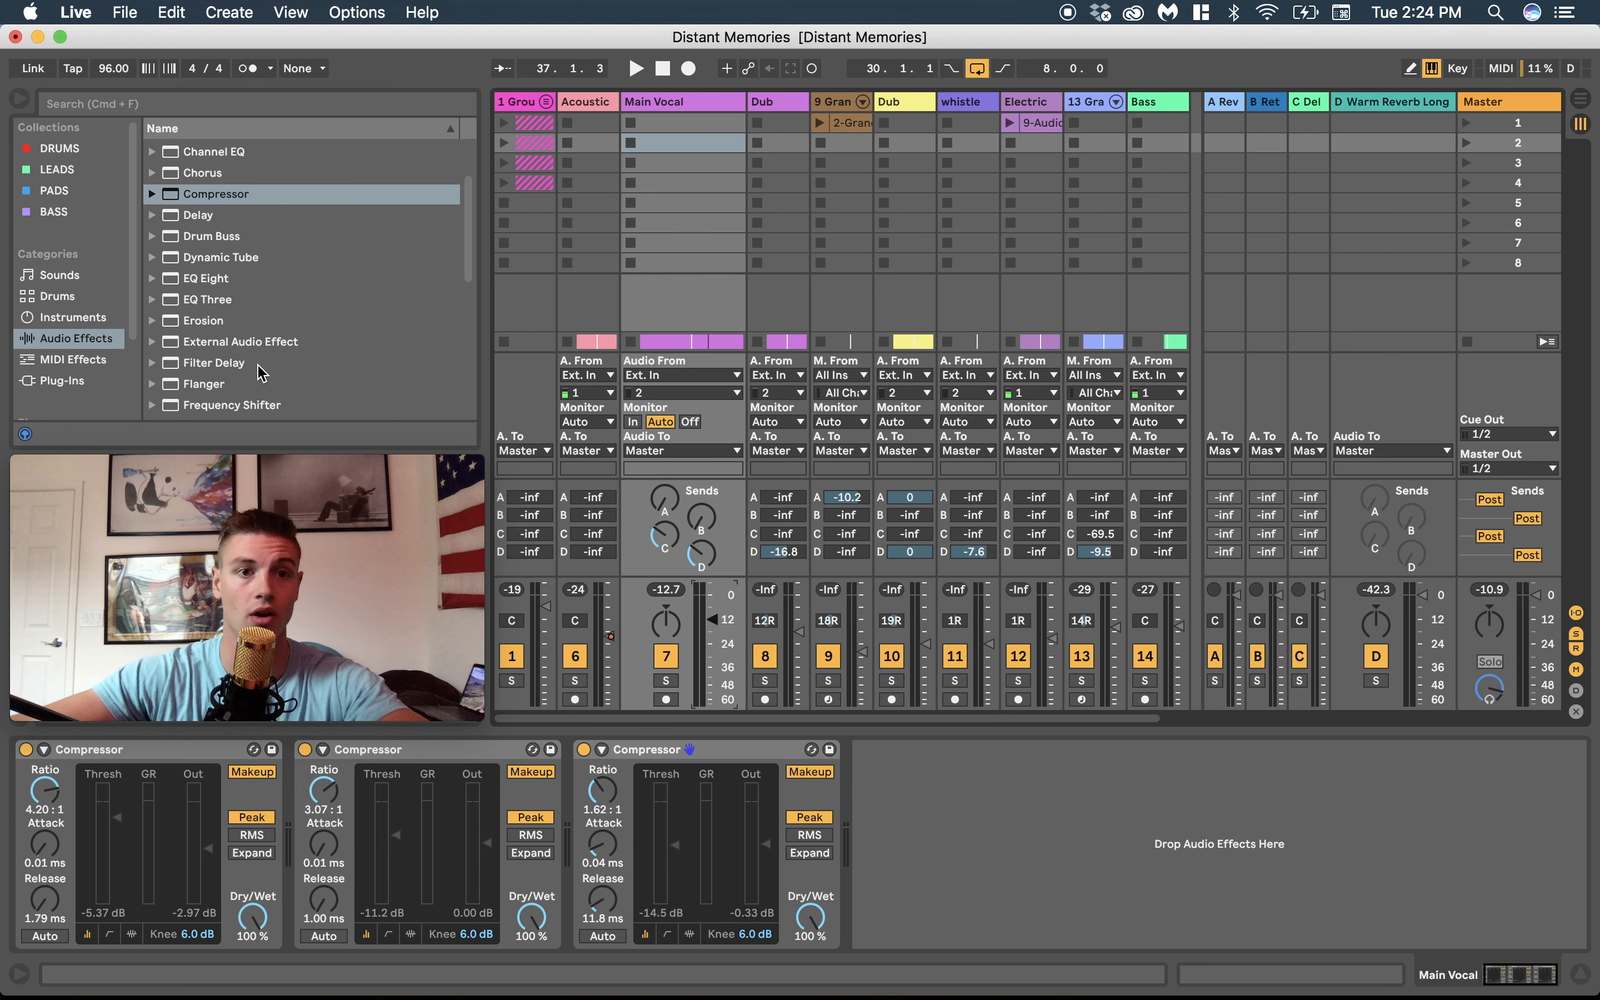
Add an EQ Eight to the Main Vocal track after the three Compressors.
scroll(263, 368, down, 2)
scroll(241, 370, down, 4)
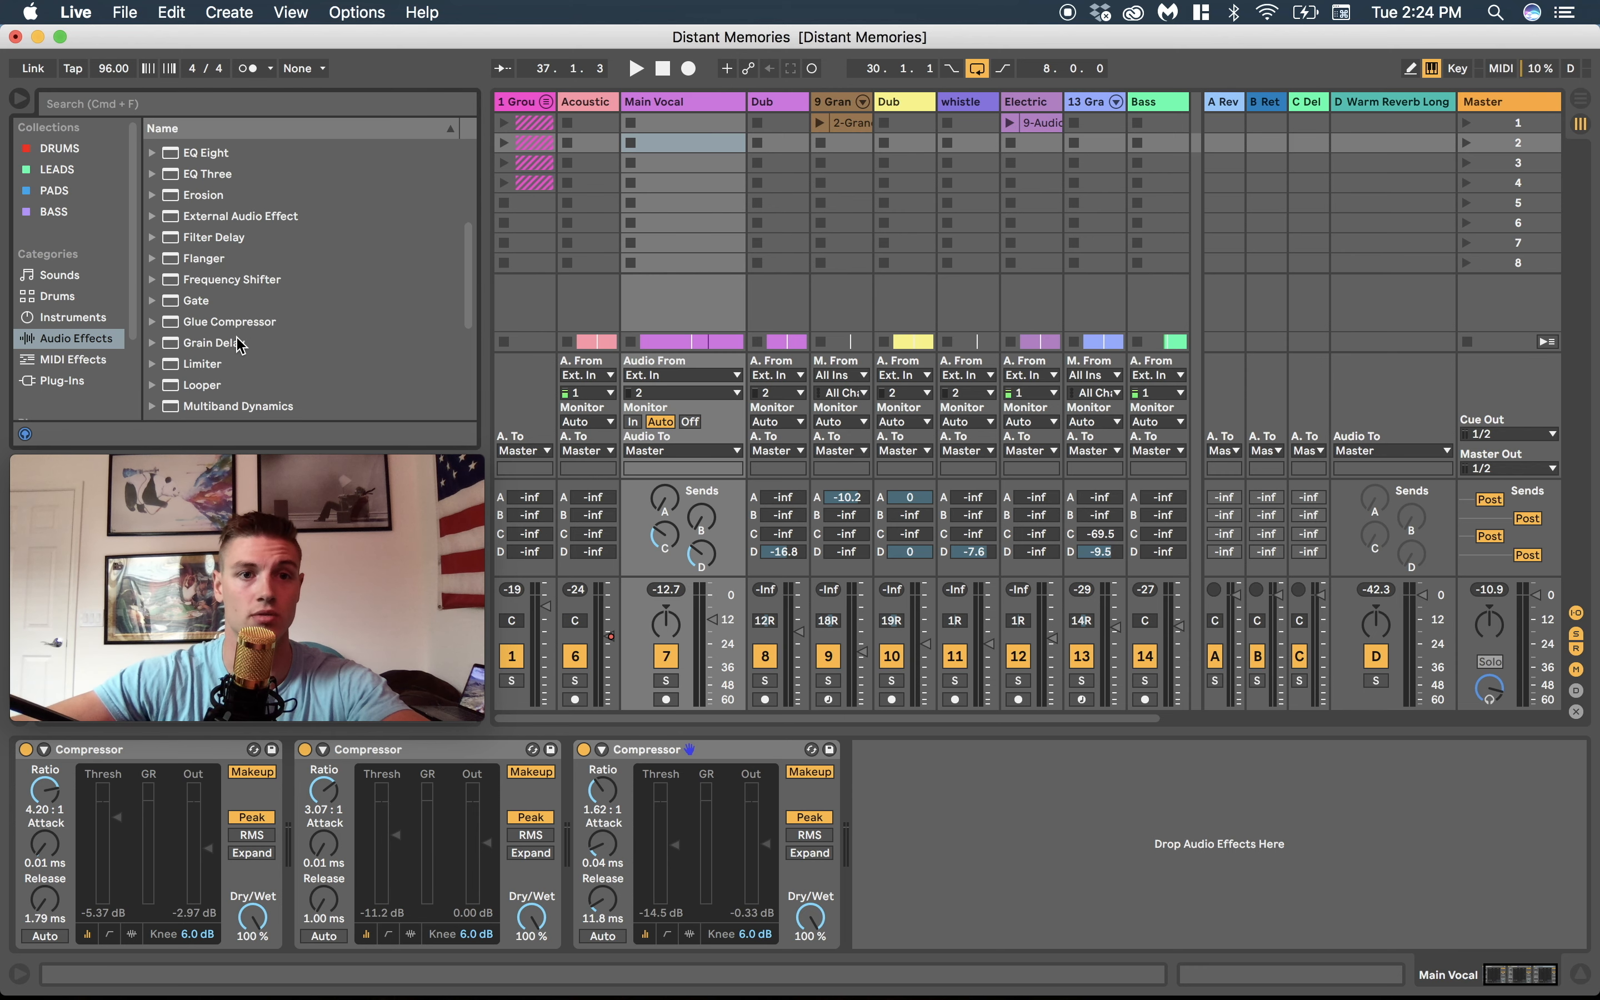
drag(195, 166, 675, 194)
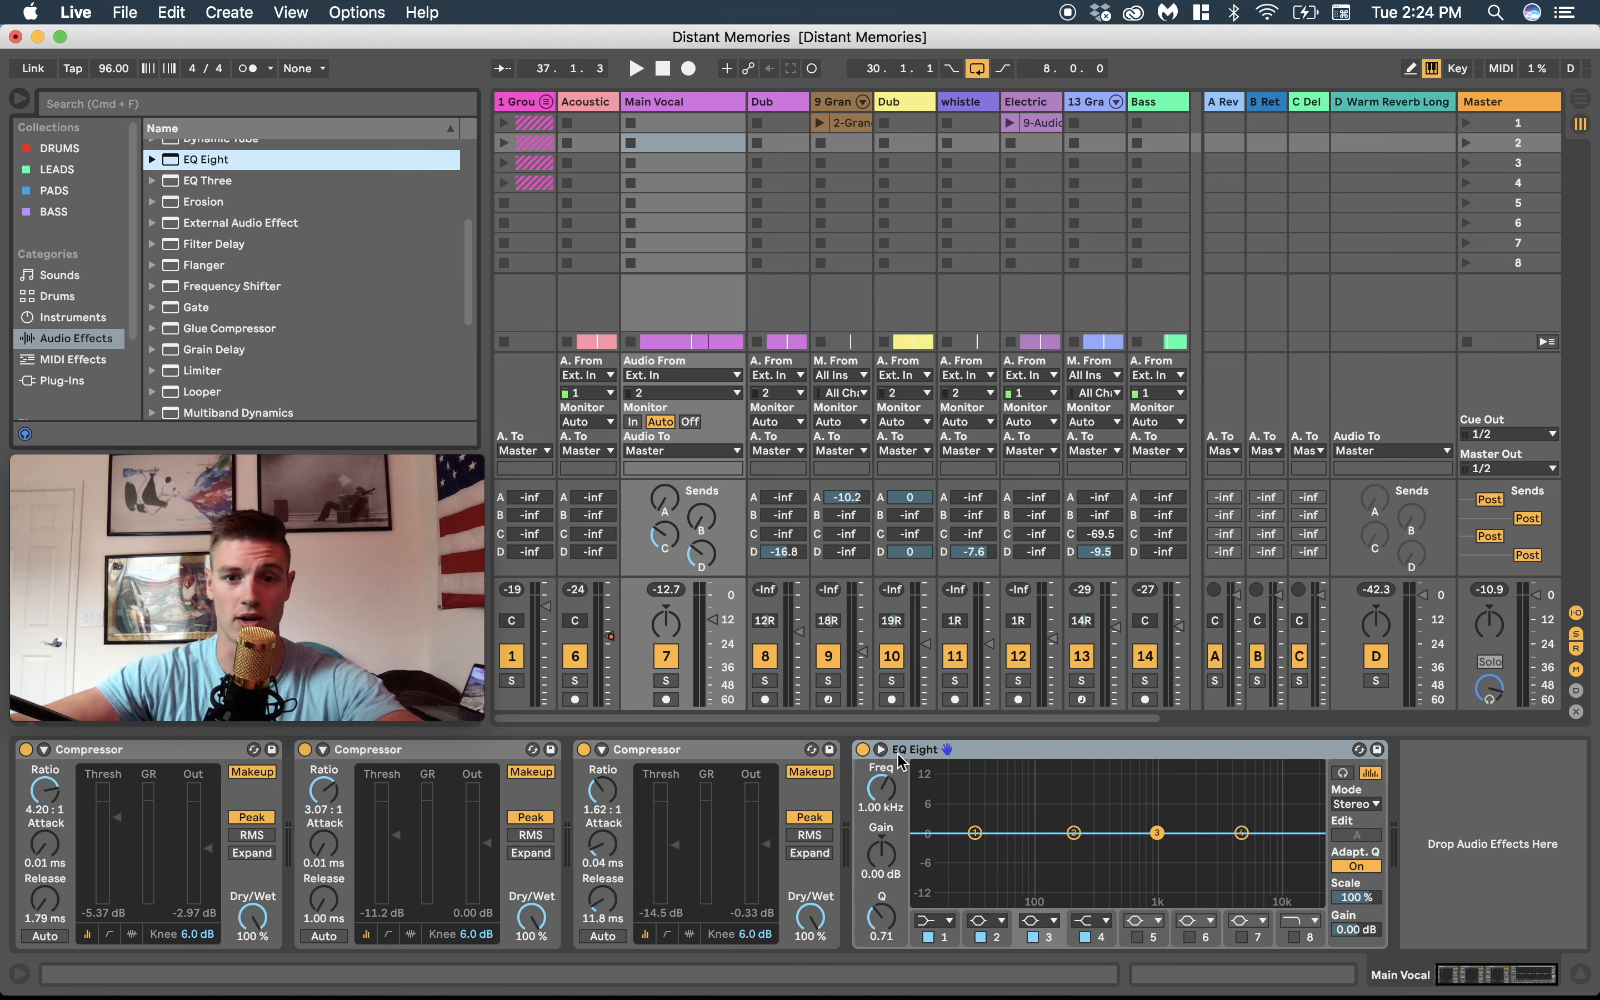
Move the EQ Eight ahead of the three Compressors and back to the end of the Main Vocal chain.
click(992, 749)
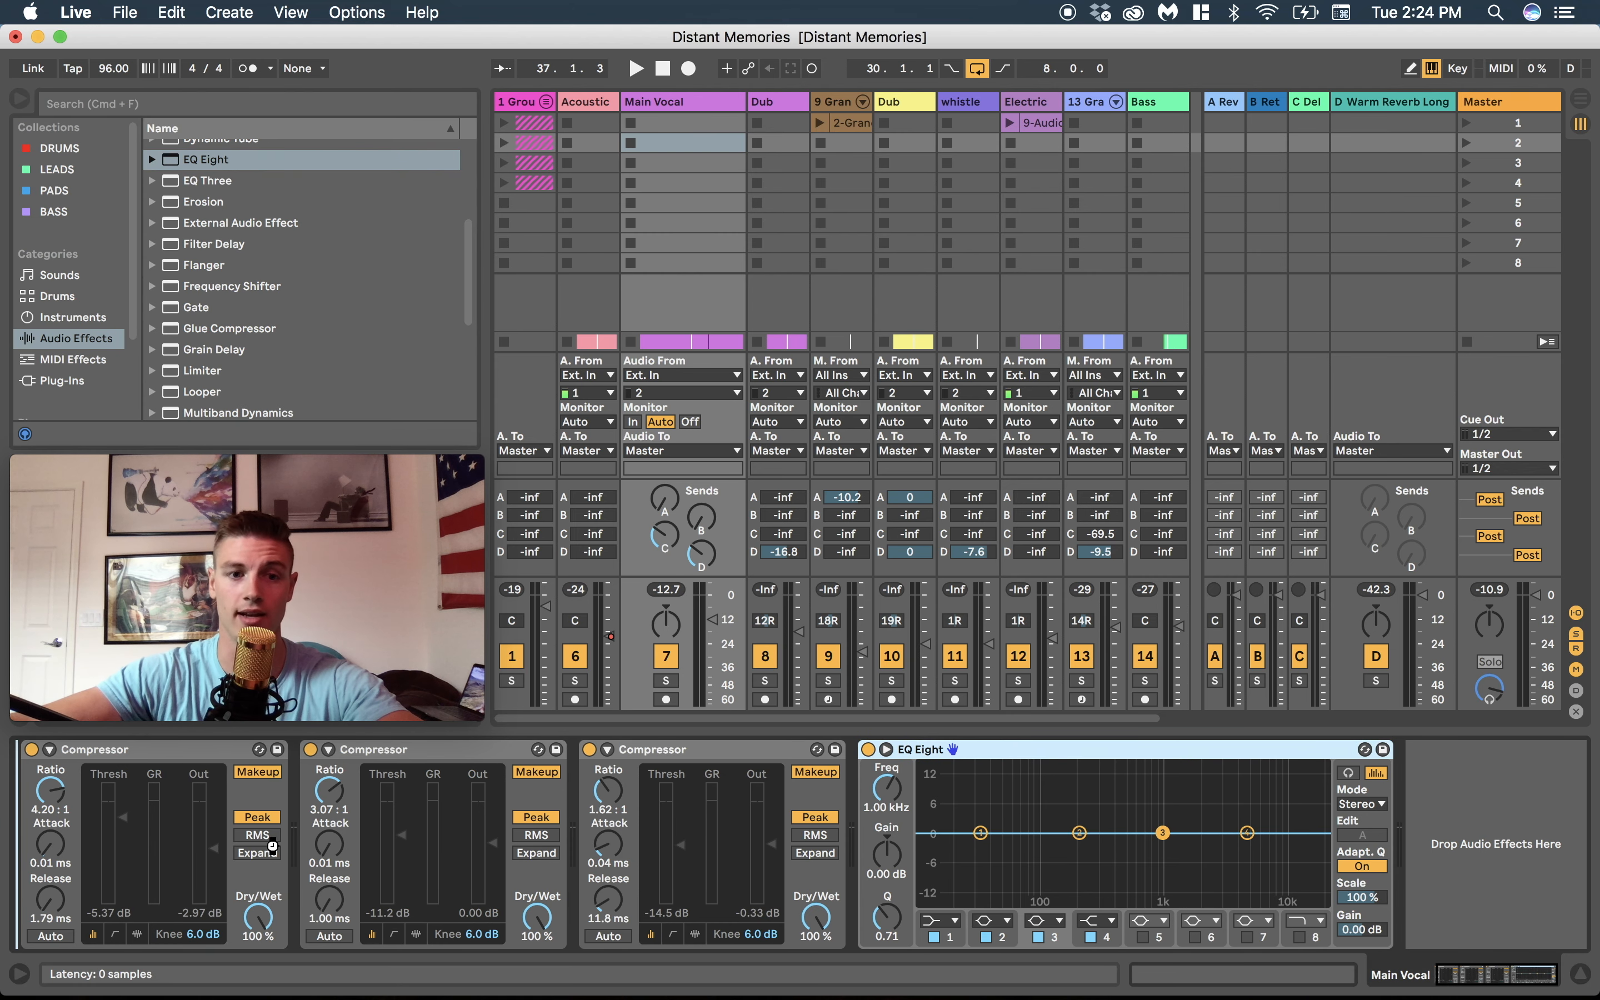
drag(289, 839, 291, 840)
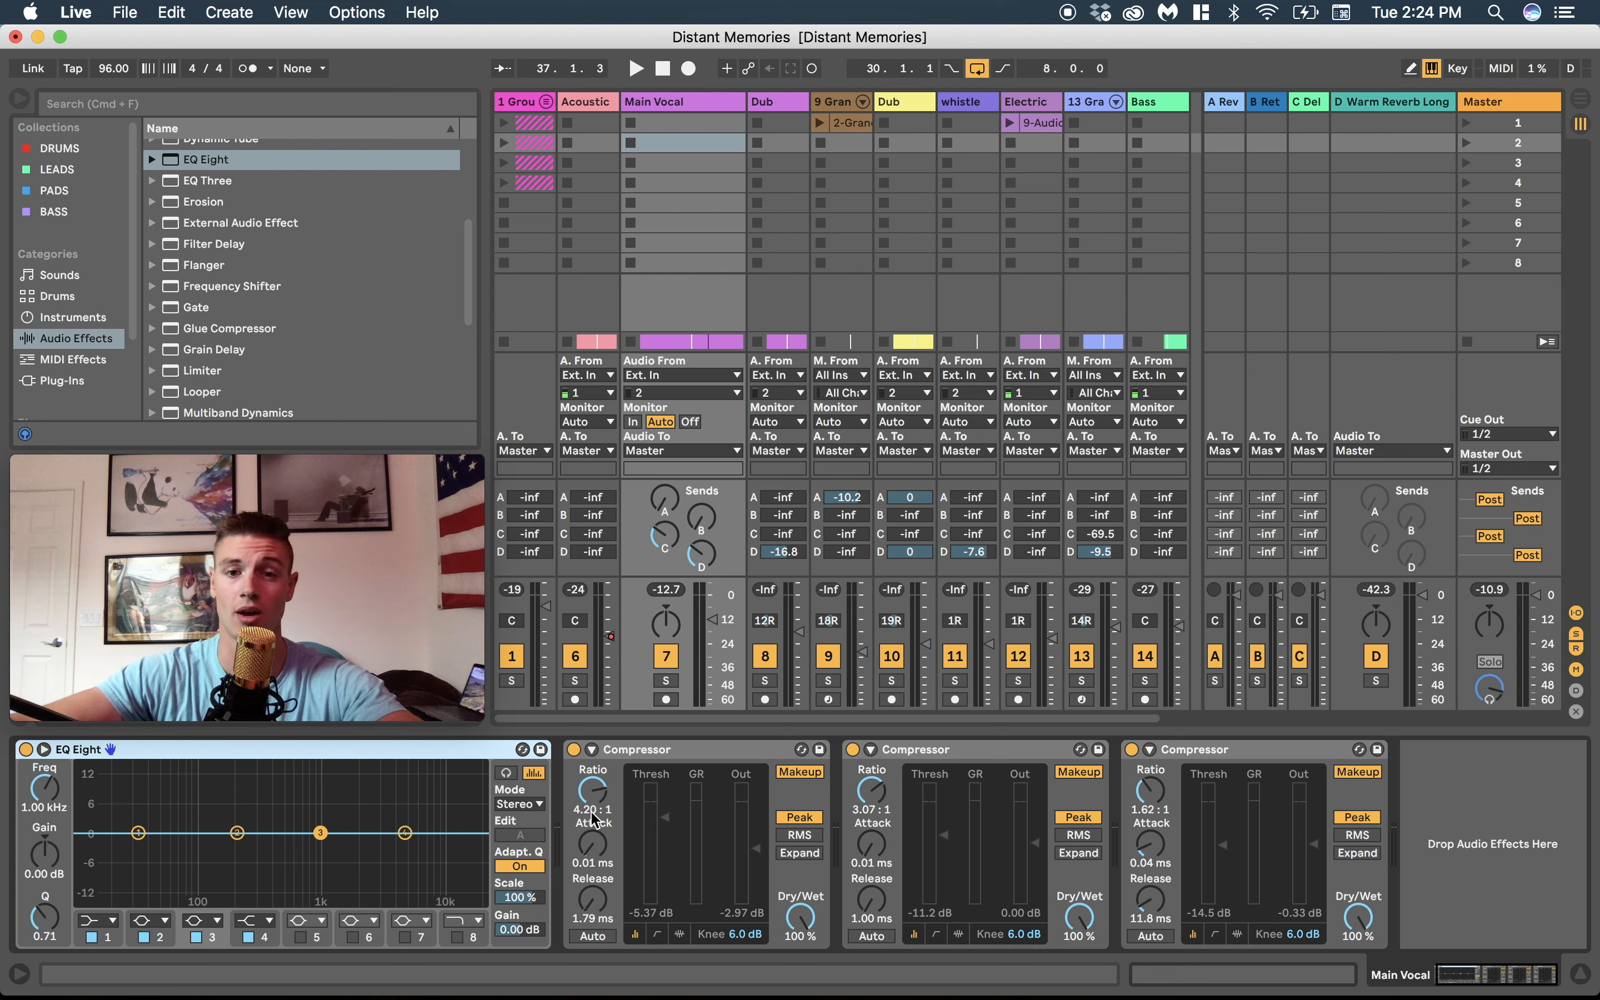
drag(275, 750, 1435, 804)
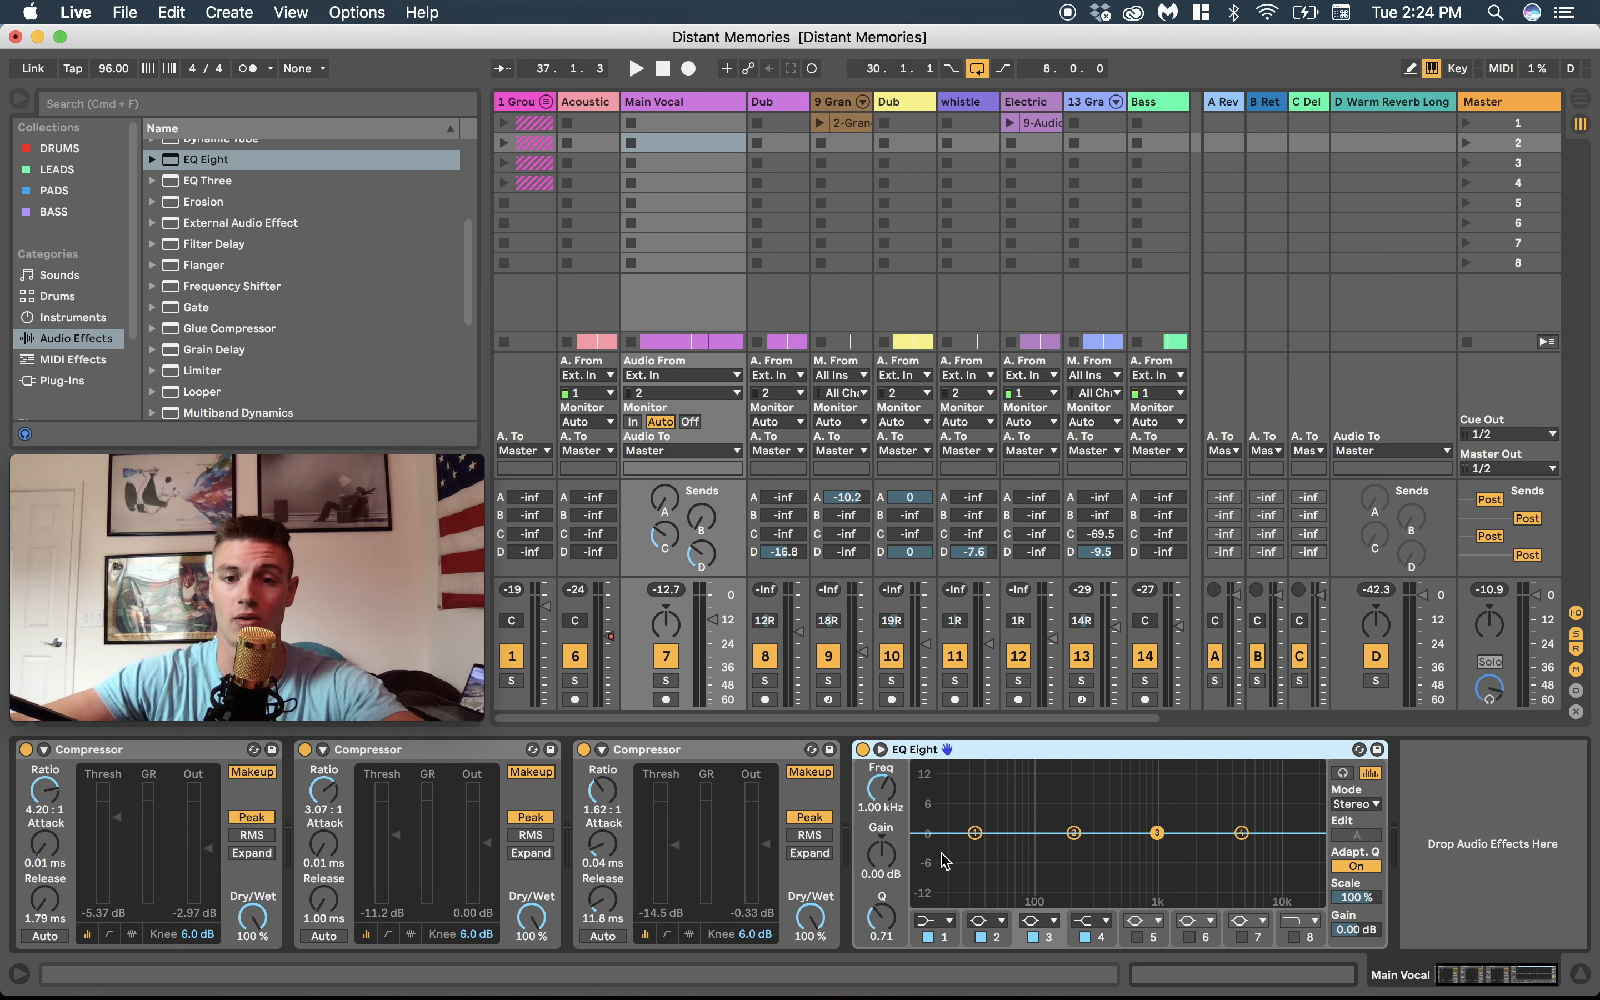
Show the EQ Eight's expanded display and set band 1 to a low cut at 16.6 Hz with Q 0.70 during playback.
click(880, 749)
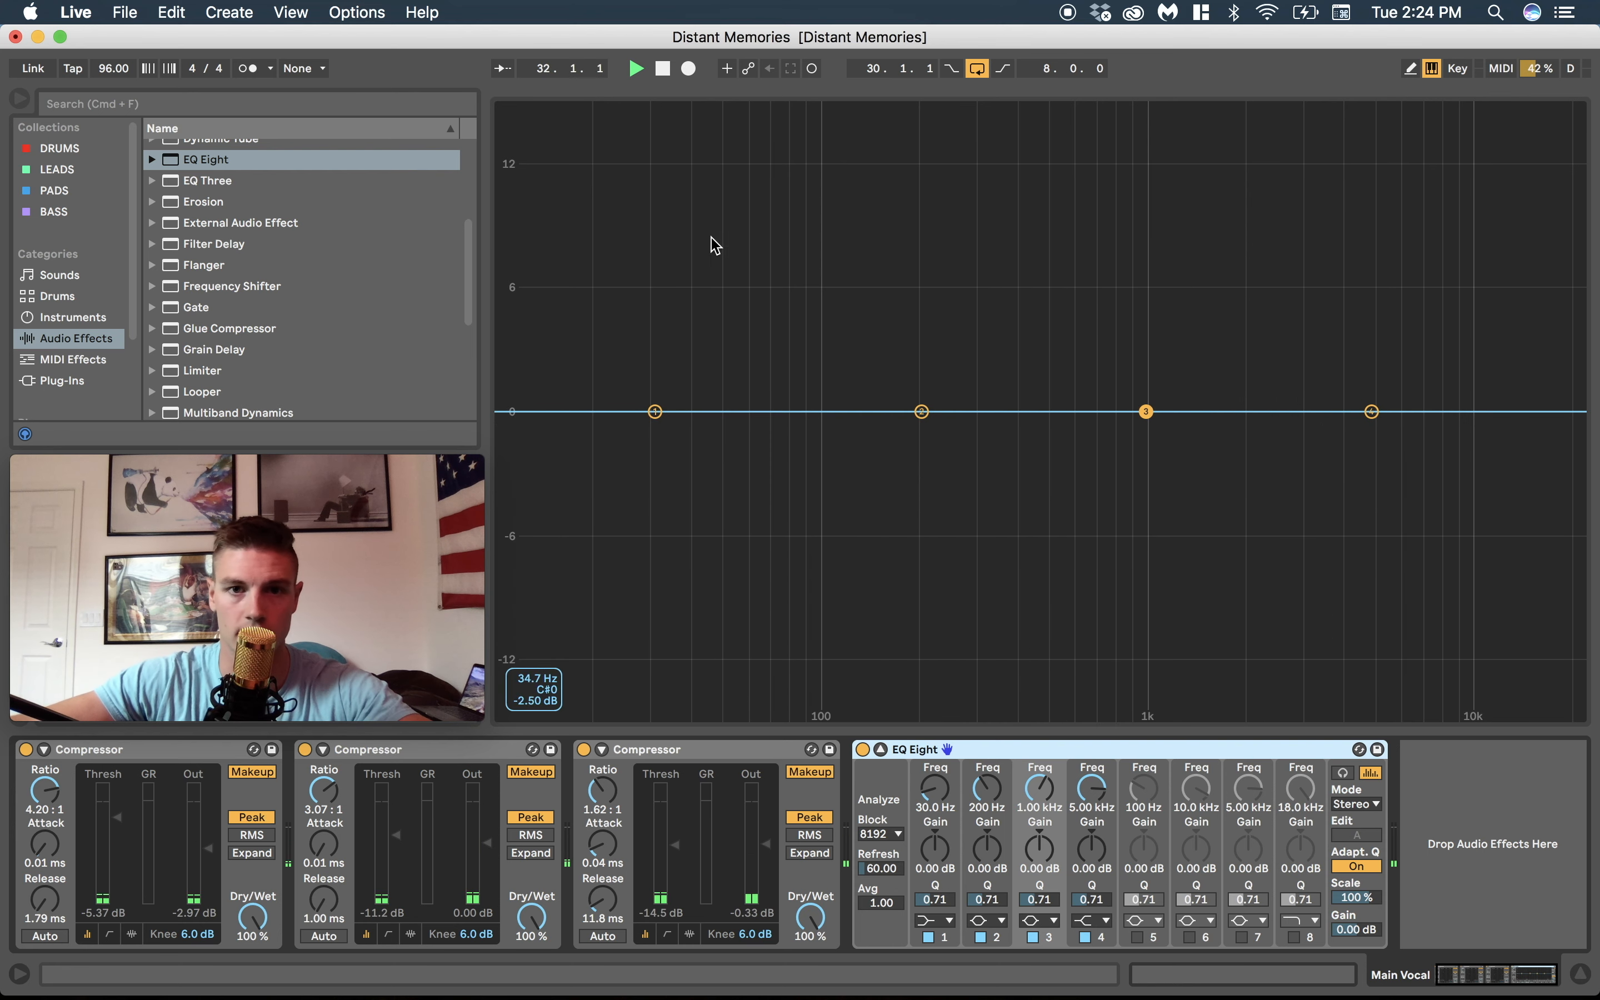
drag(740, 96, 772, 100)
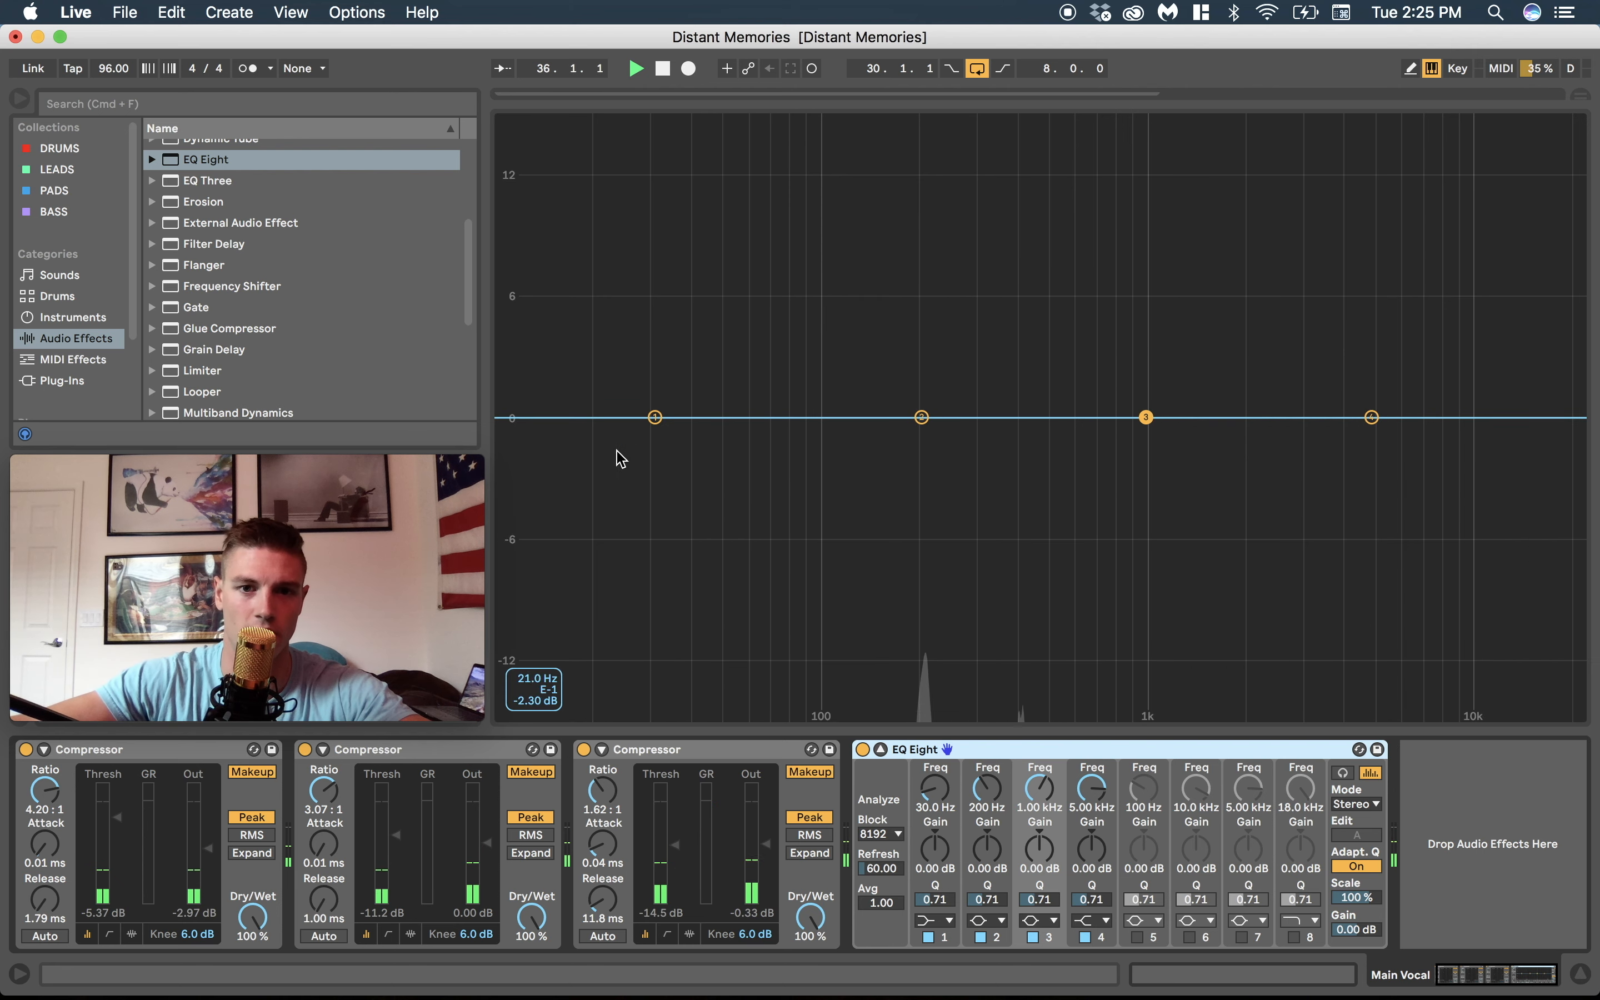
drag(655, 417, 592, 414)
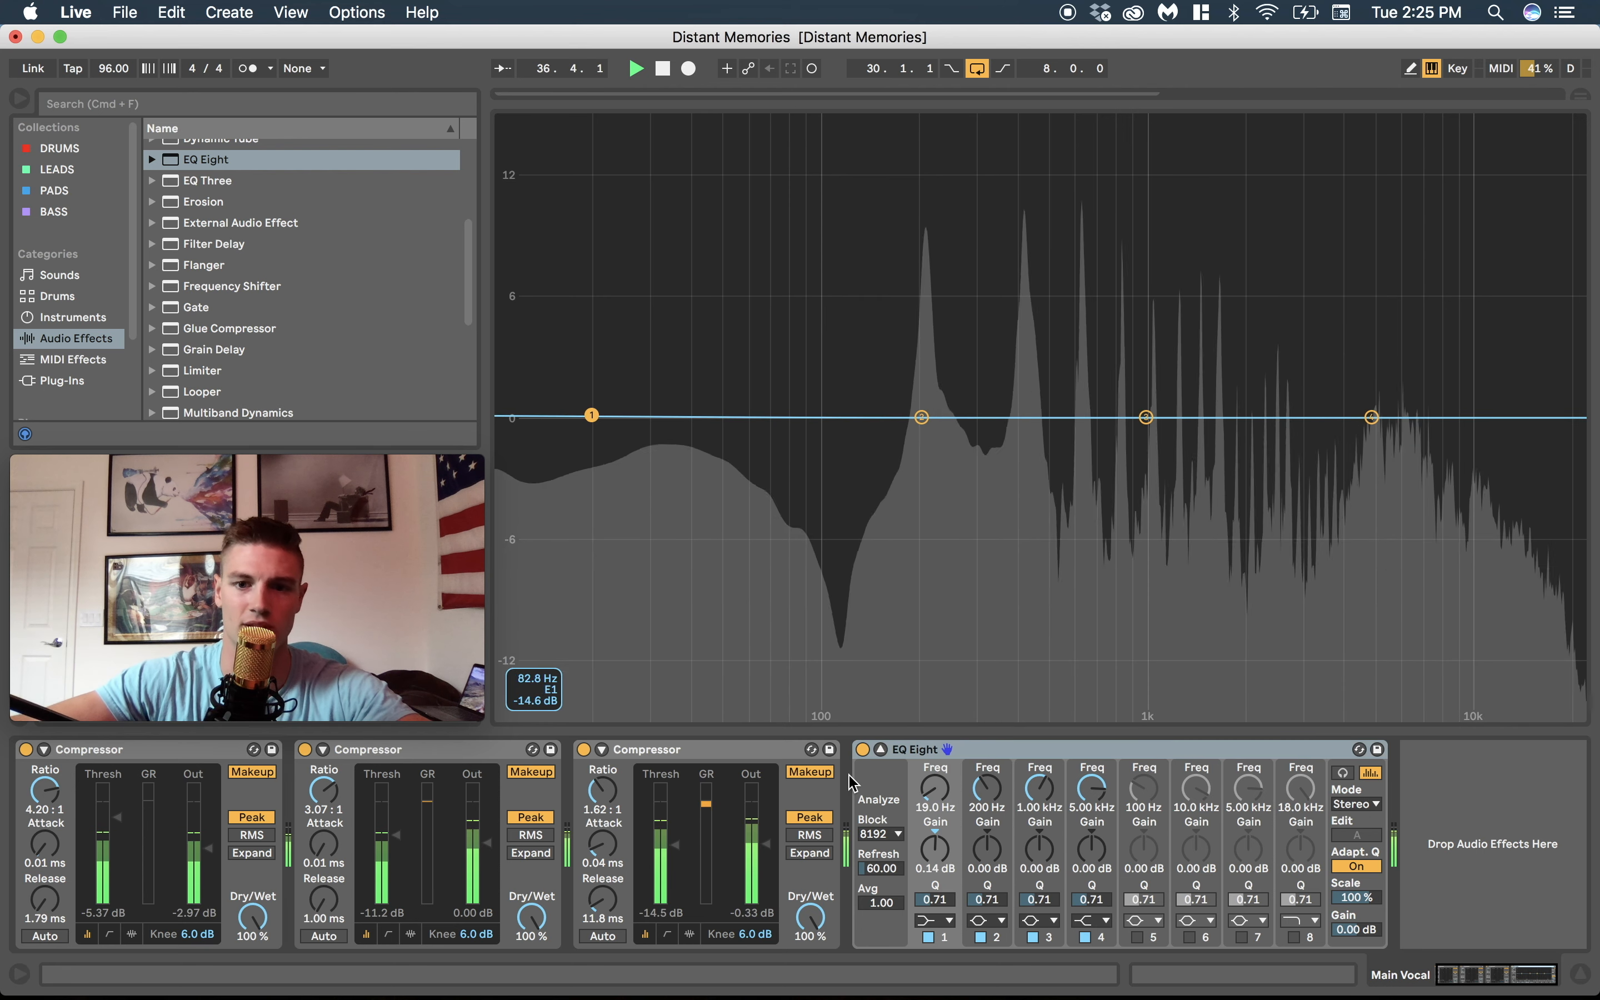
click(934, 920)
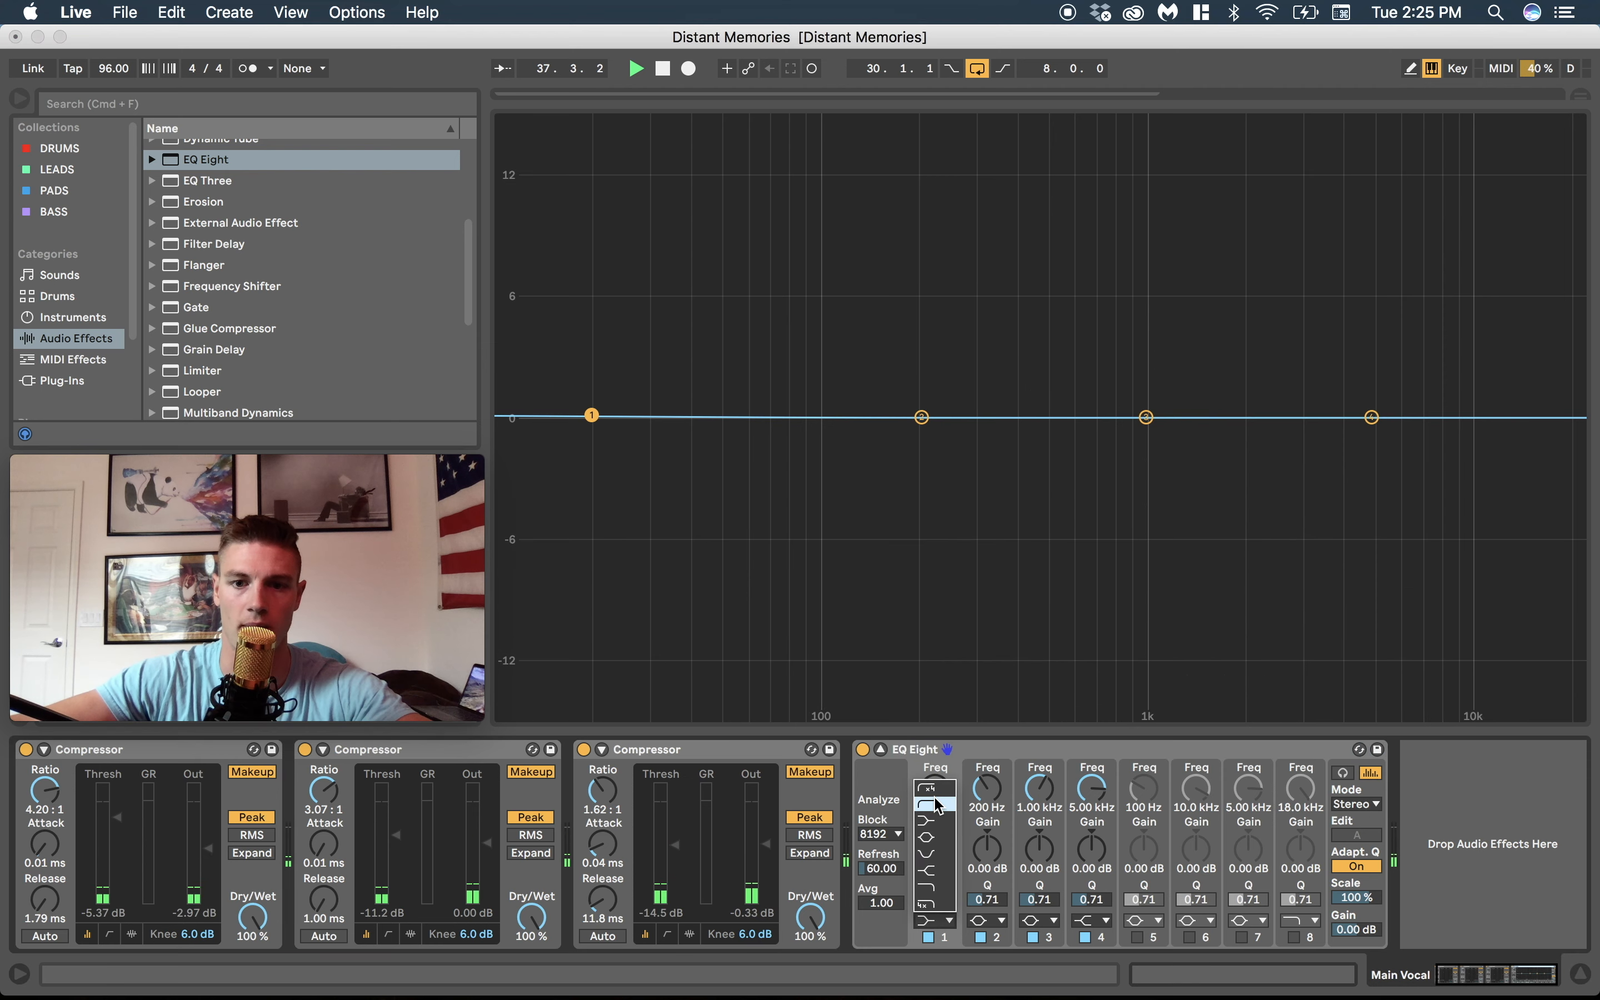
click(935, 906)
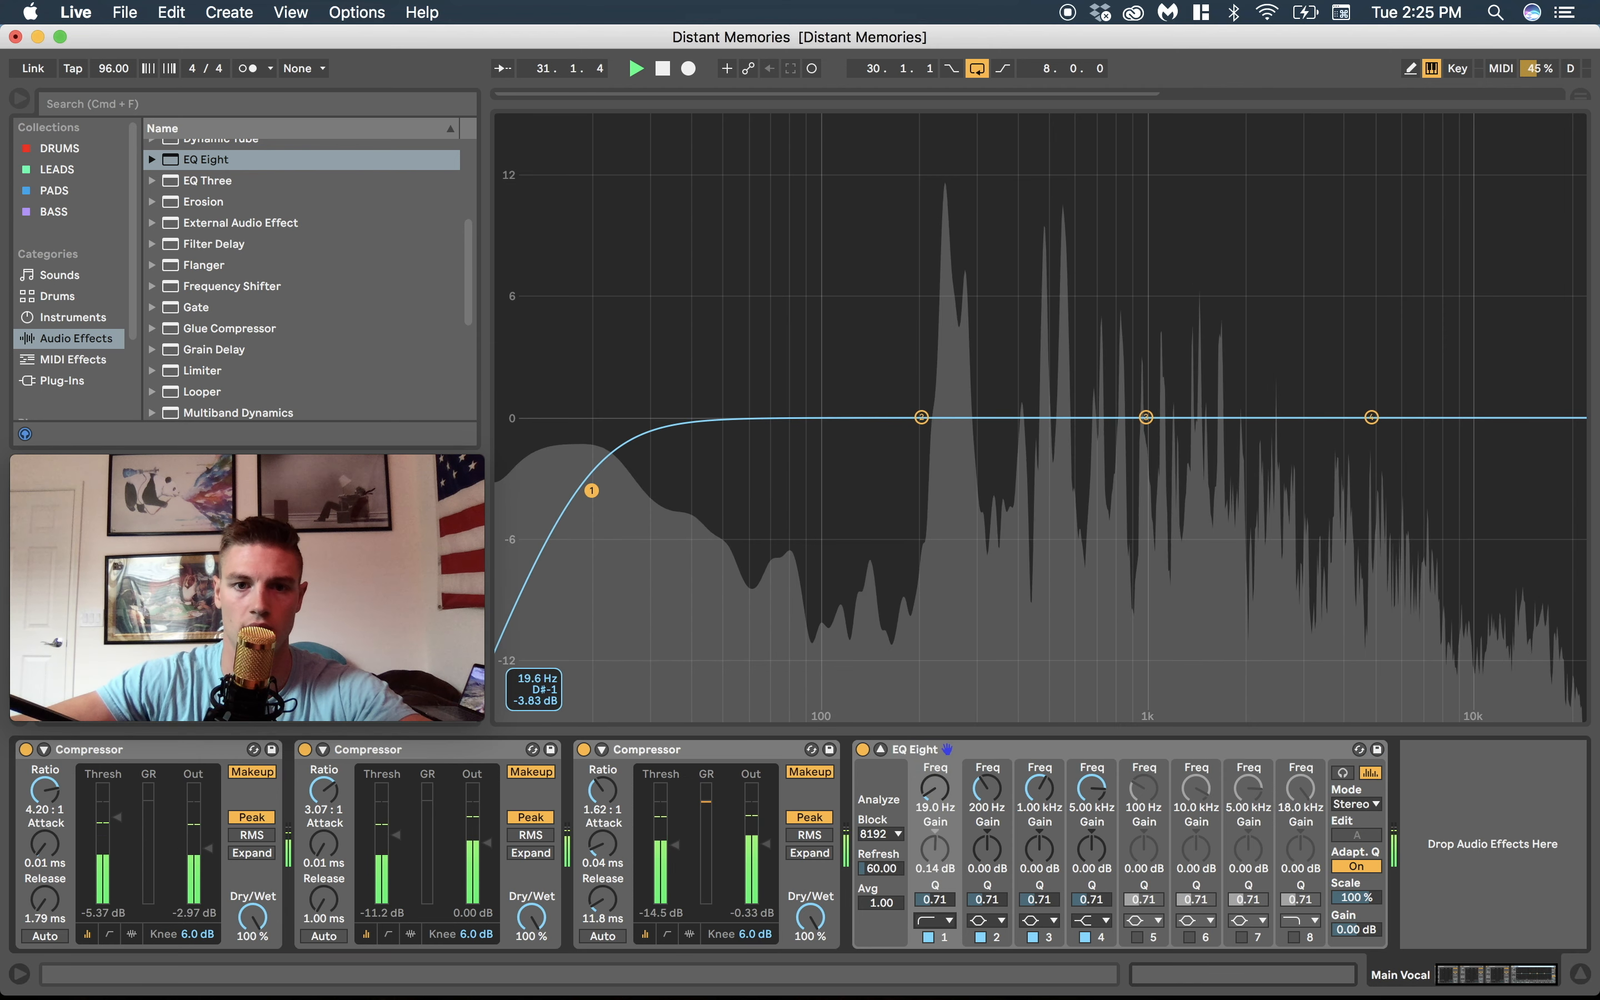
drag(592, 495, 572, 494)
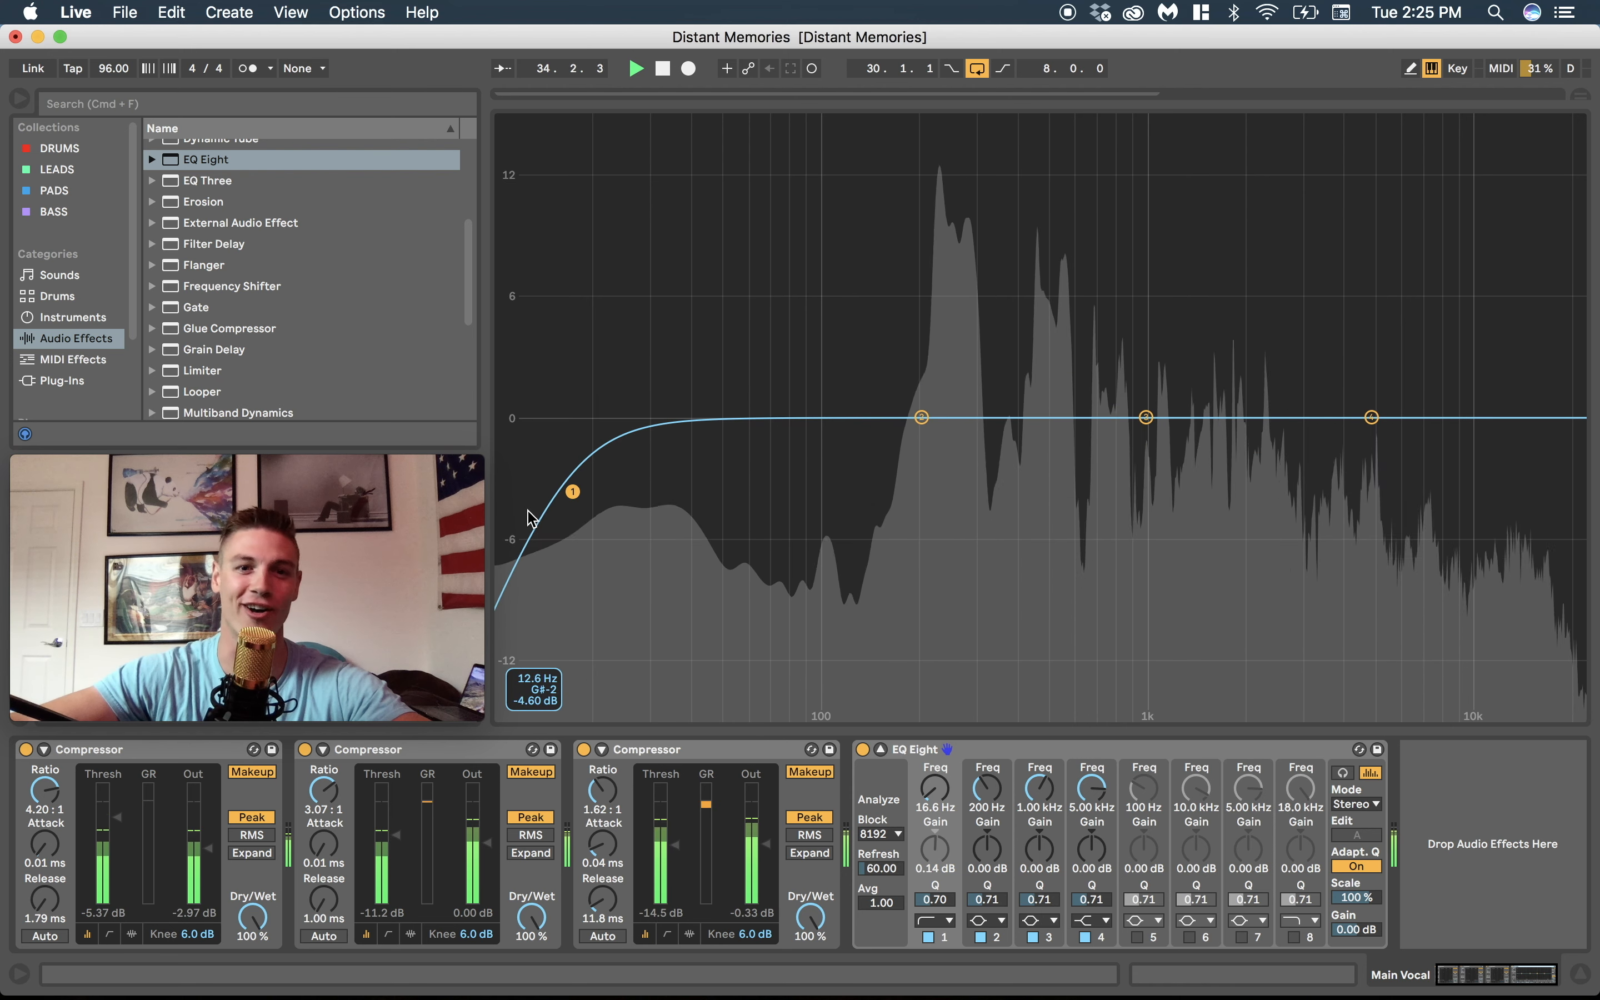
key(space)
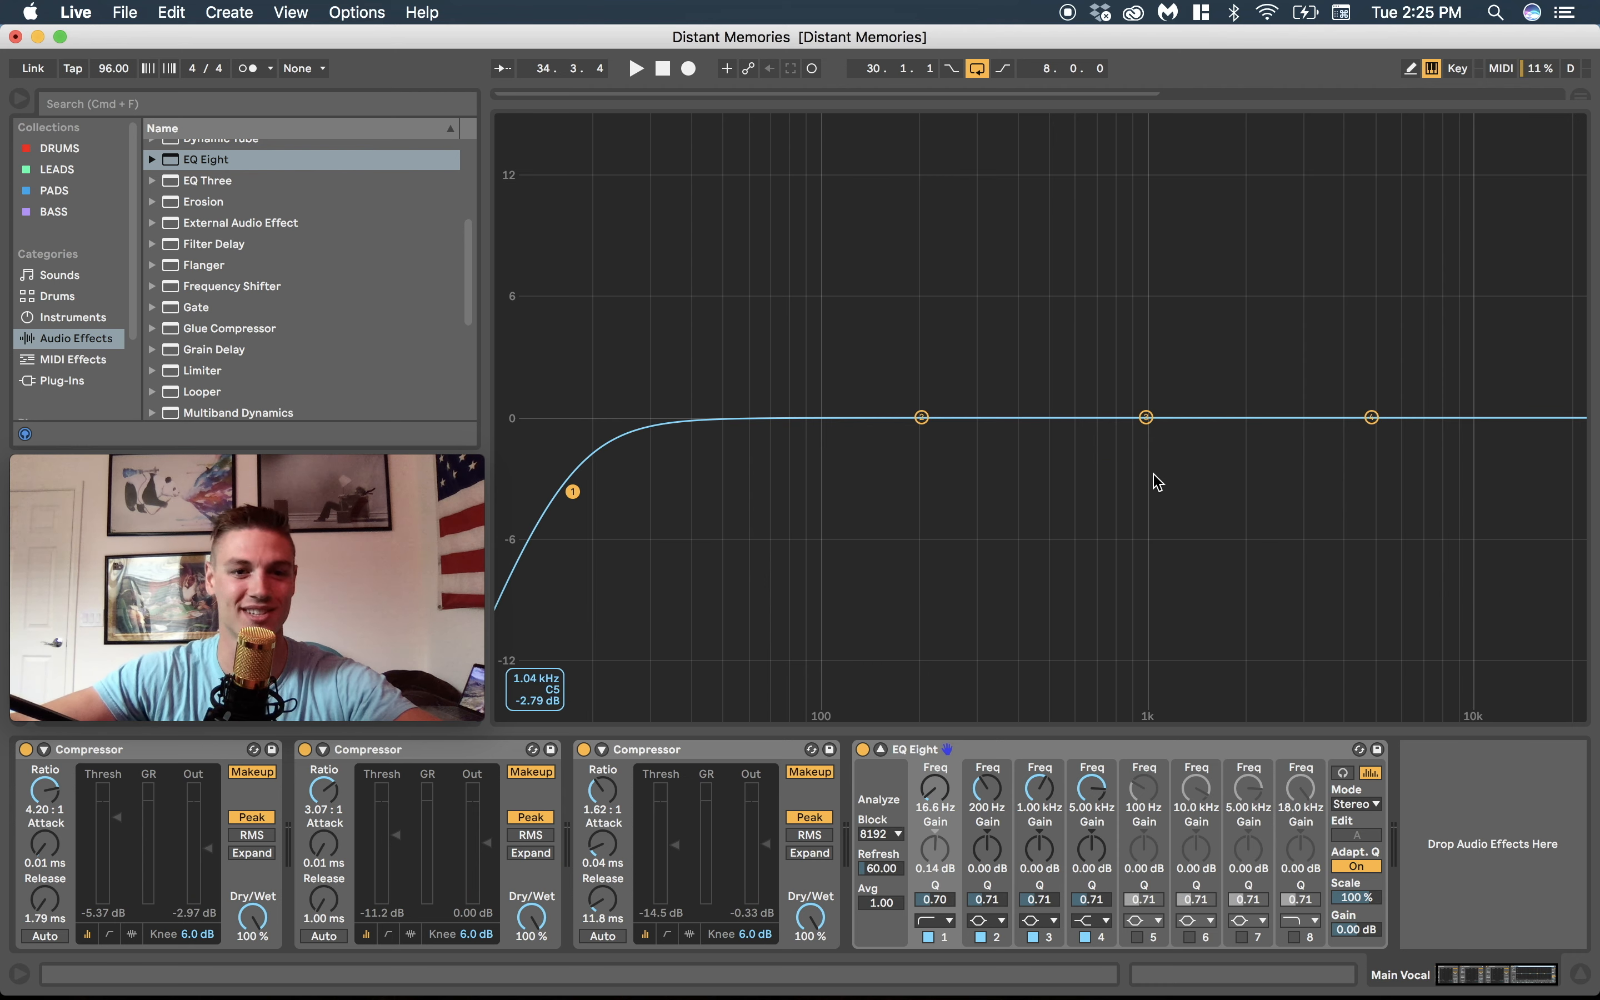
Boost EQ Eight band 3 by 0.87 dB at 1.04 kHz and band 4 by 1.99 dB at 4.76 kHz.
drag(1146, 418, 1151, 392)
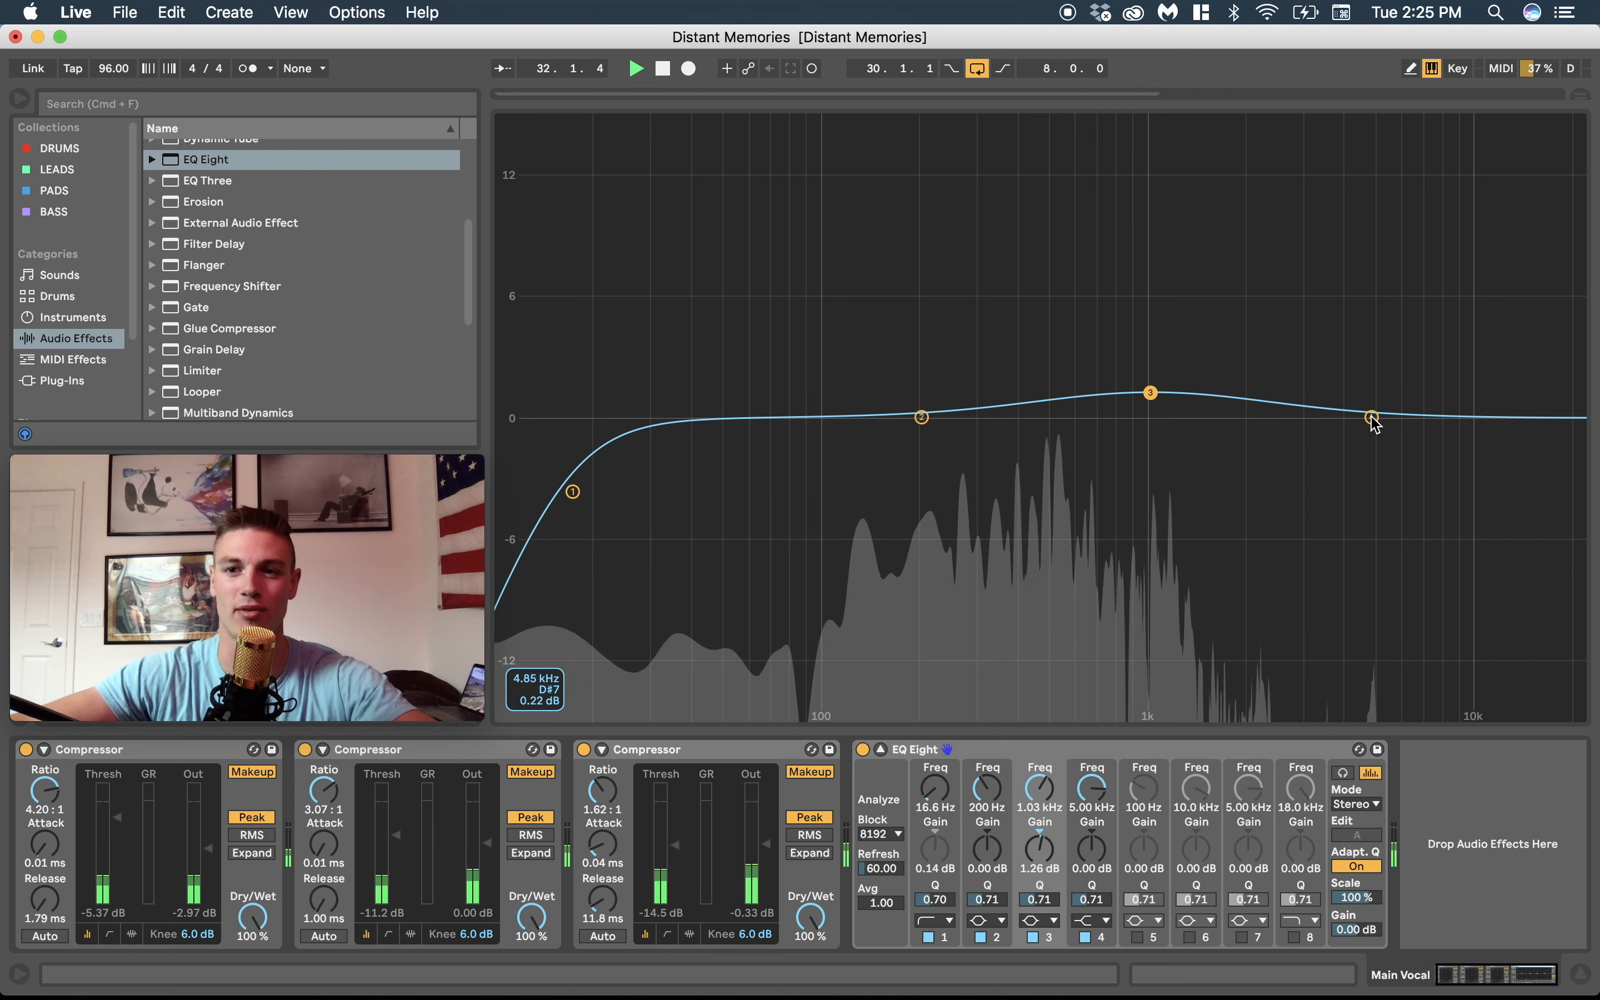
drag(1372, 417, 1372, 368)
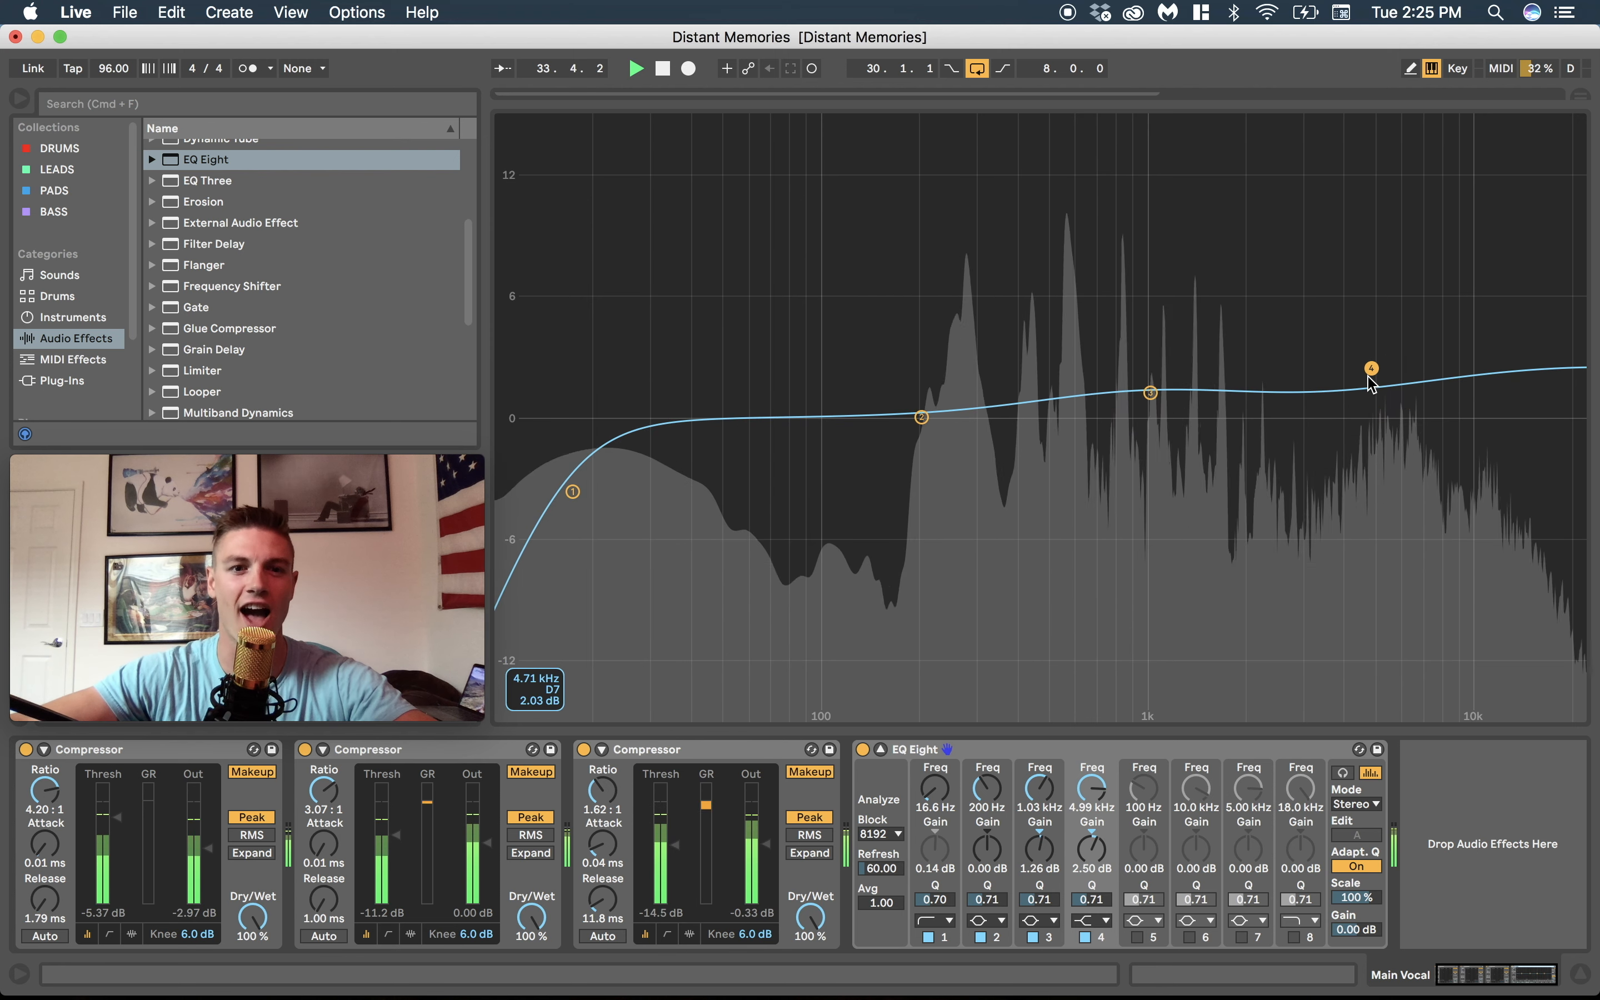
key(space)
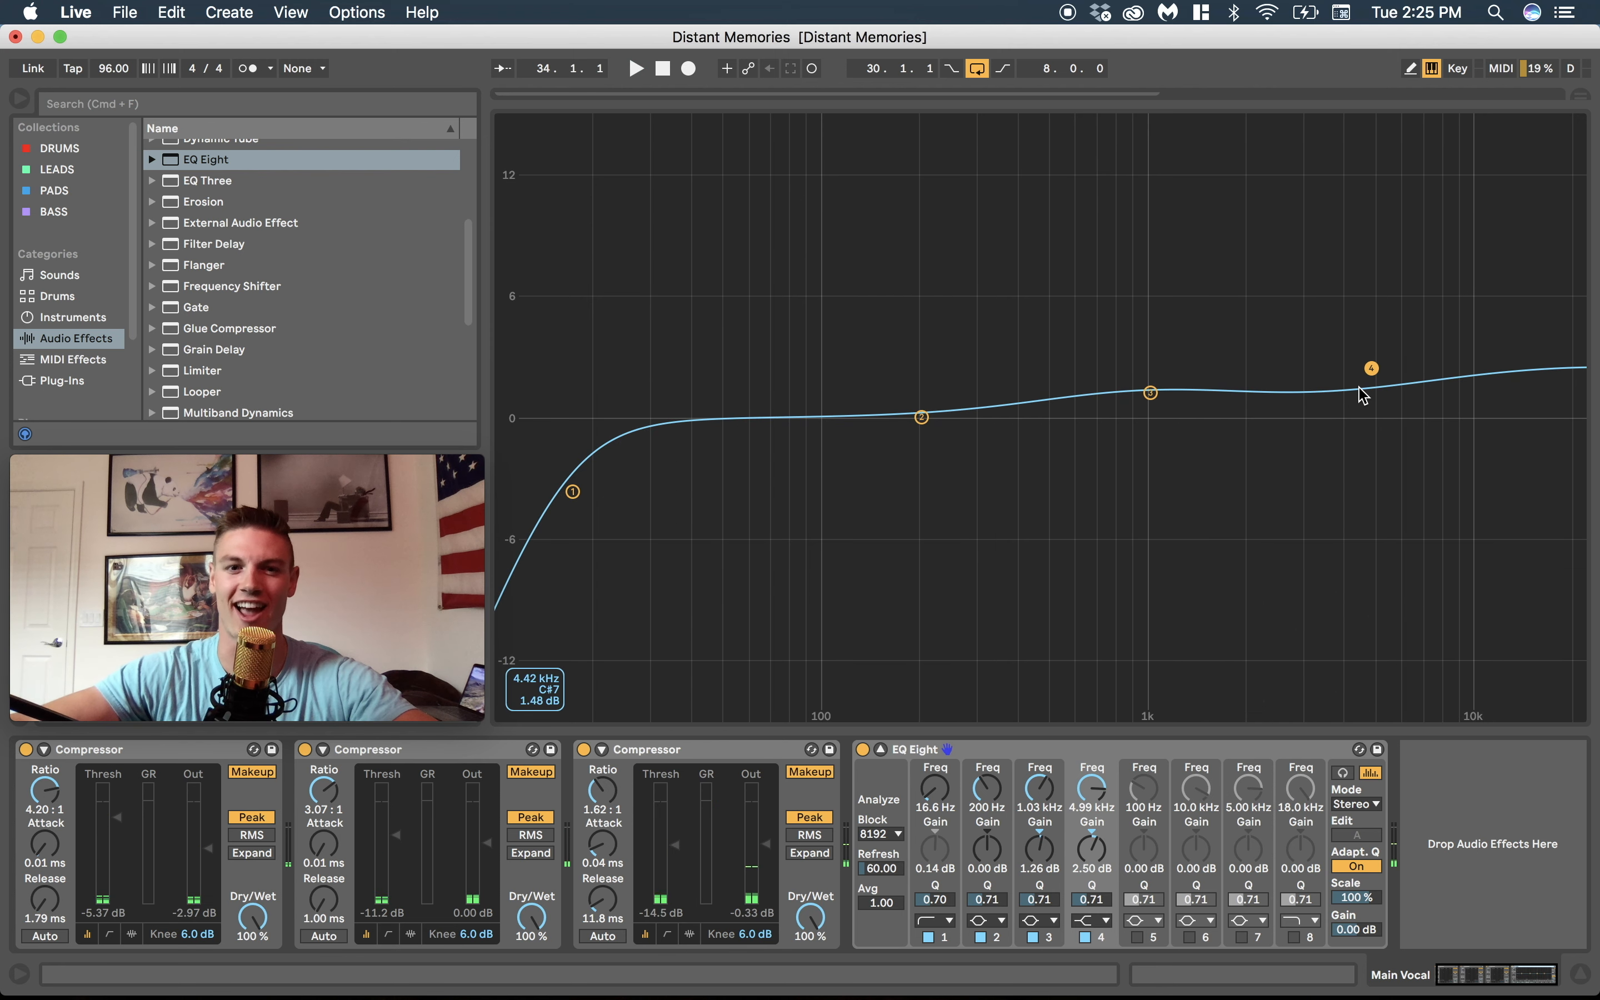
drag(1371, 369, 1366, 378)
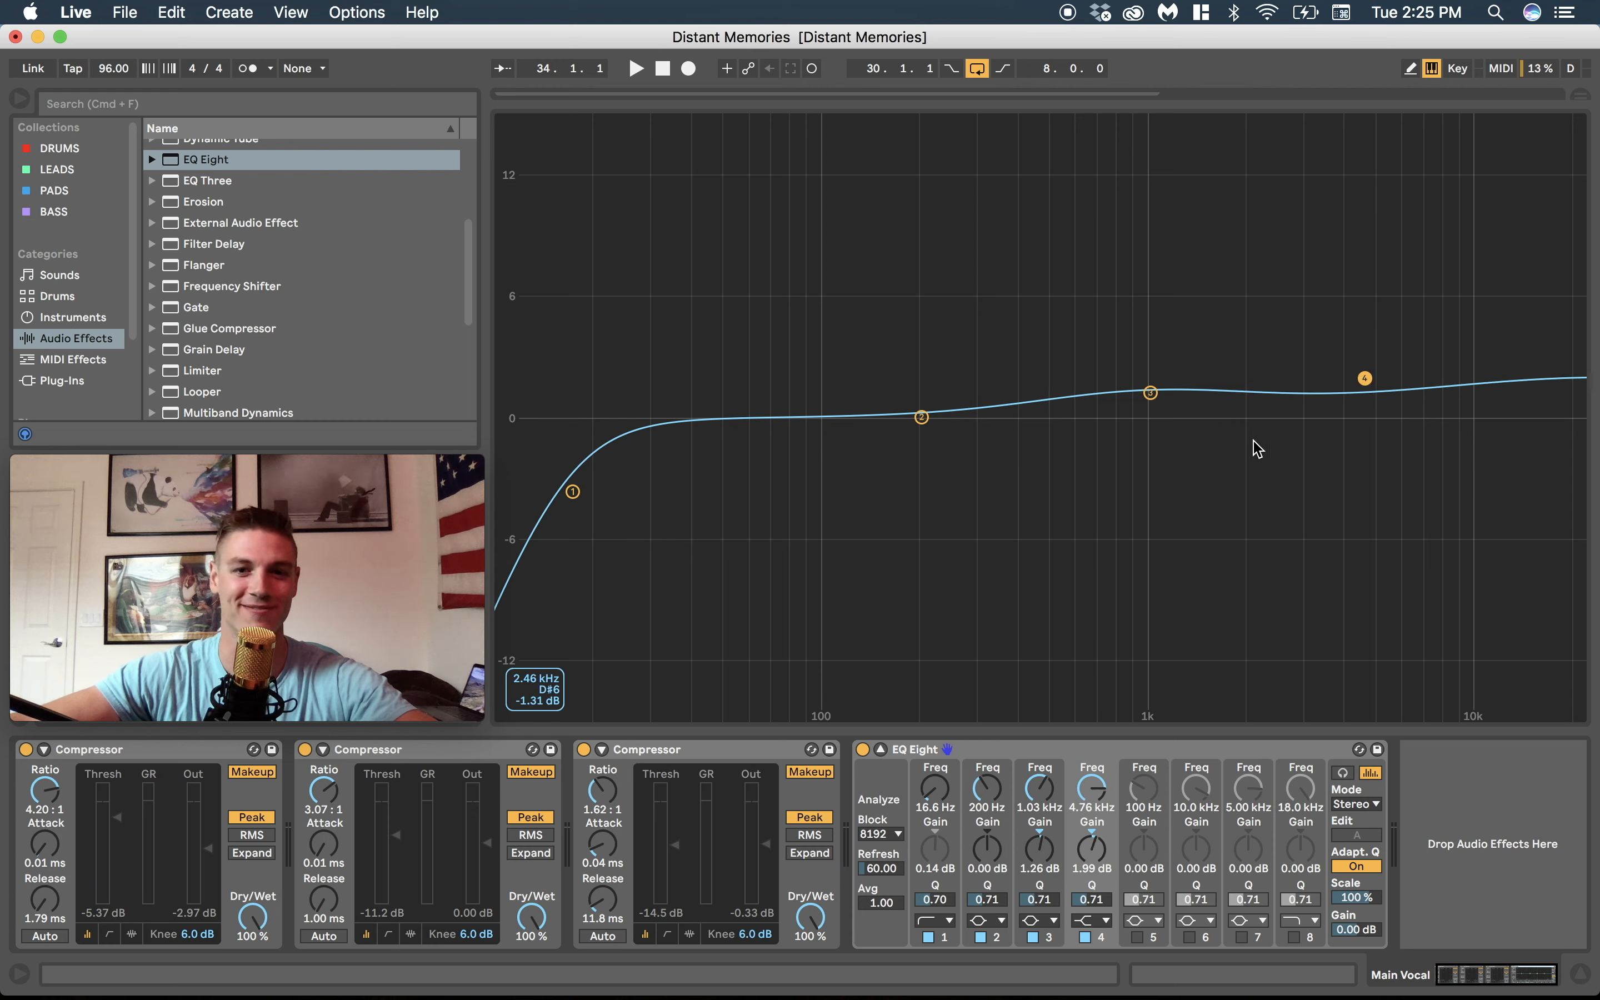
drag(1162, 399, 1161, 407)
key(space)
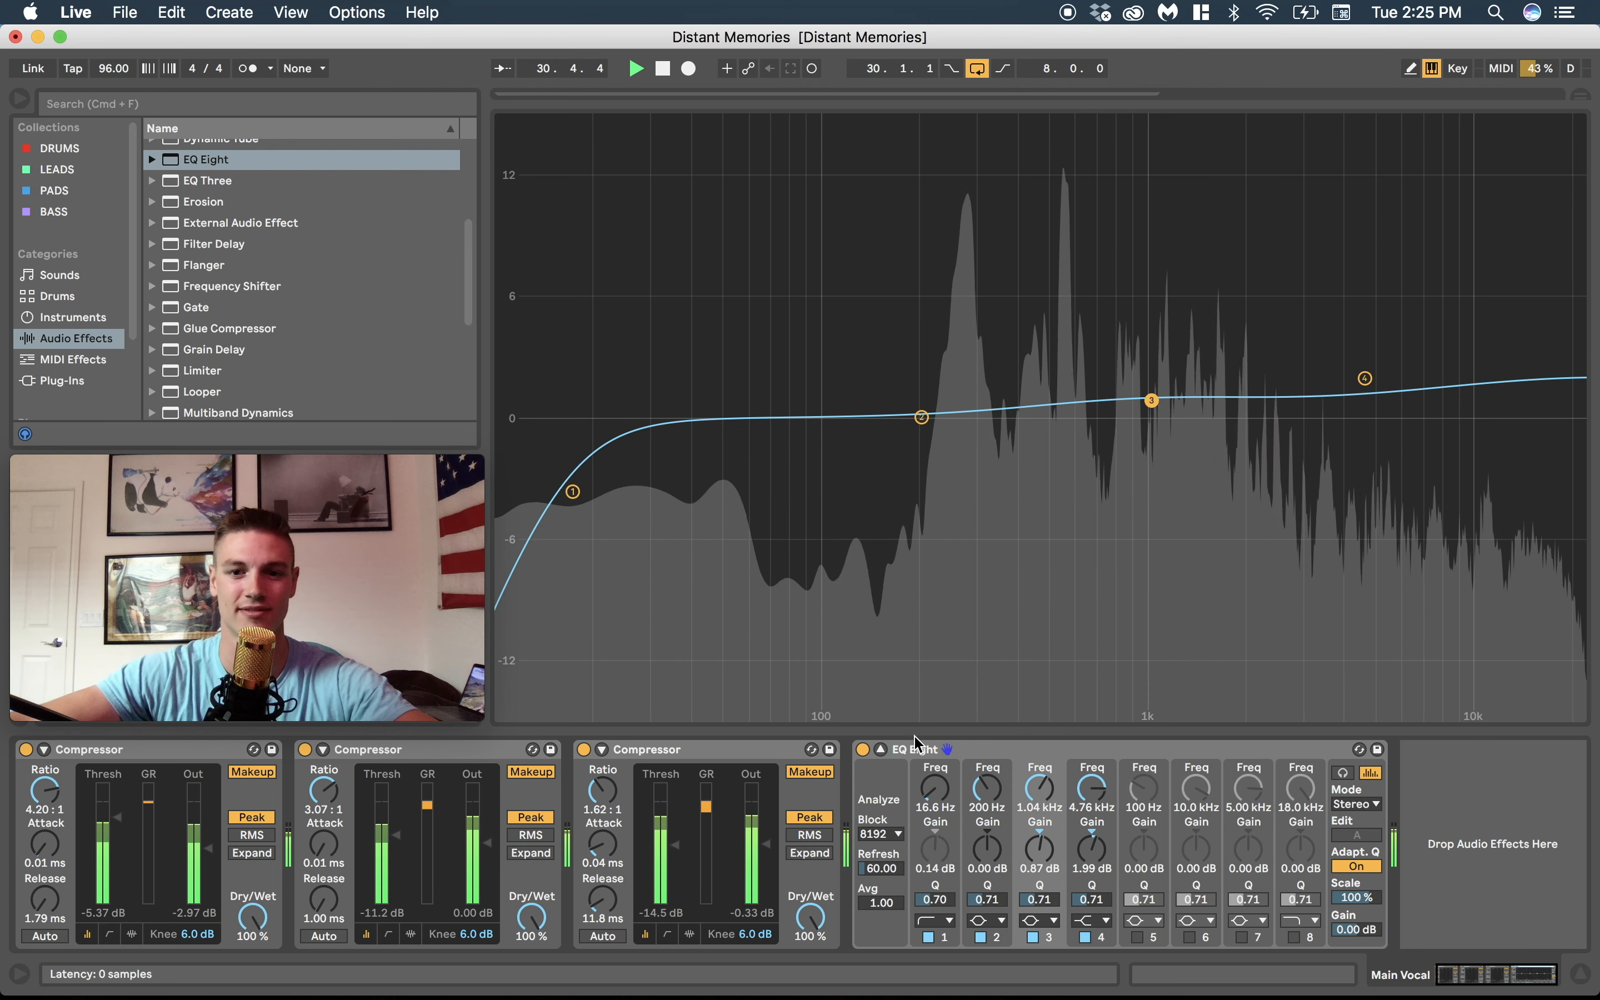
Set the third Compressor's output to -7.60 dB and the second Compressor's output to 6.94 dB, and stop playback.
drag(769, 845, 768, 857)
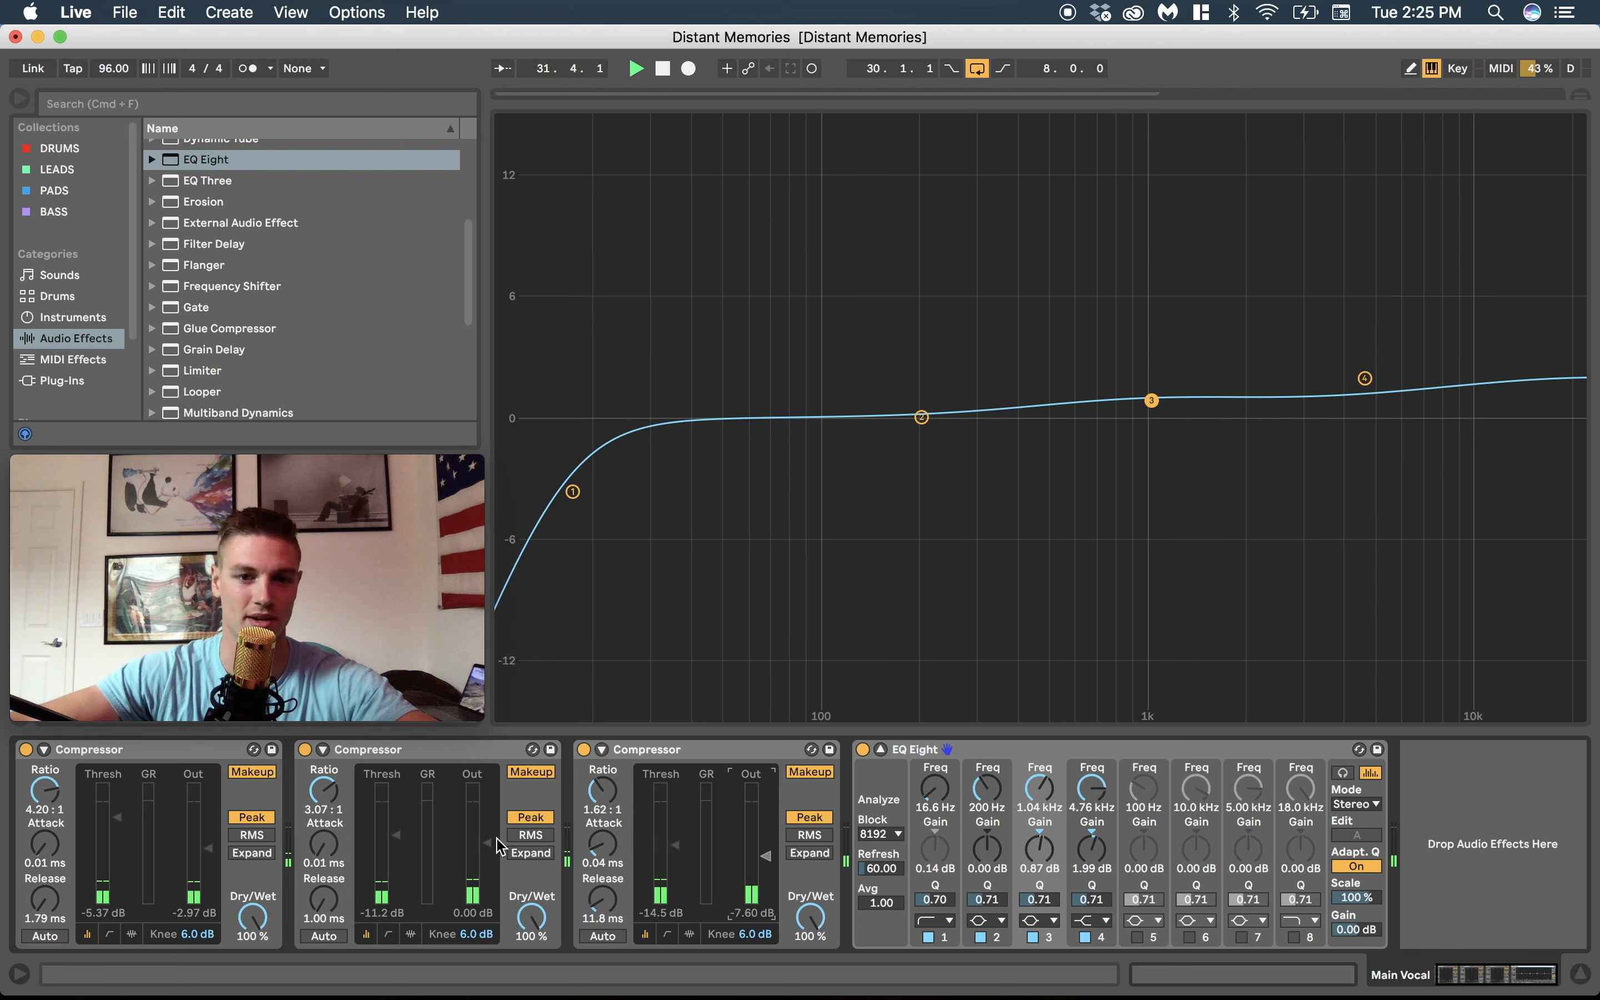
mouse_move(487, 841)
mouse_down()
mouse_move(491, 855)
mouse_move(487, 832)
mouse_up()
key(space)
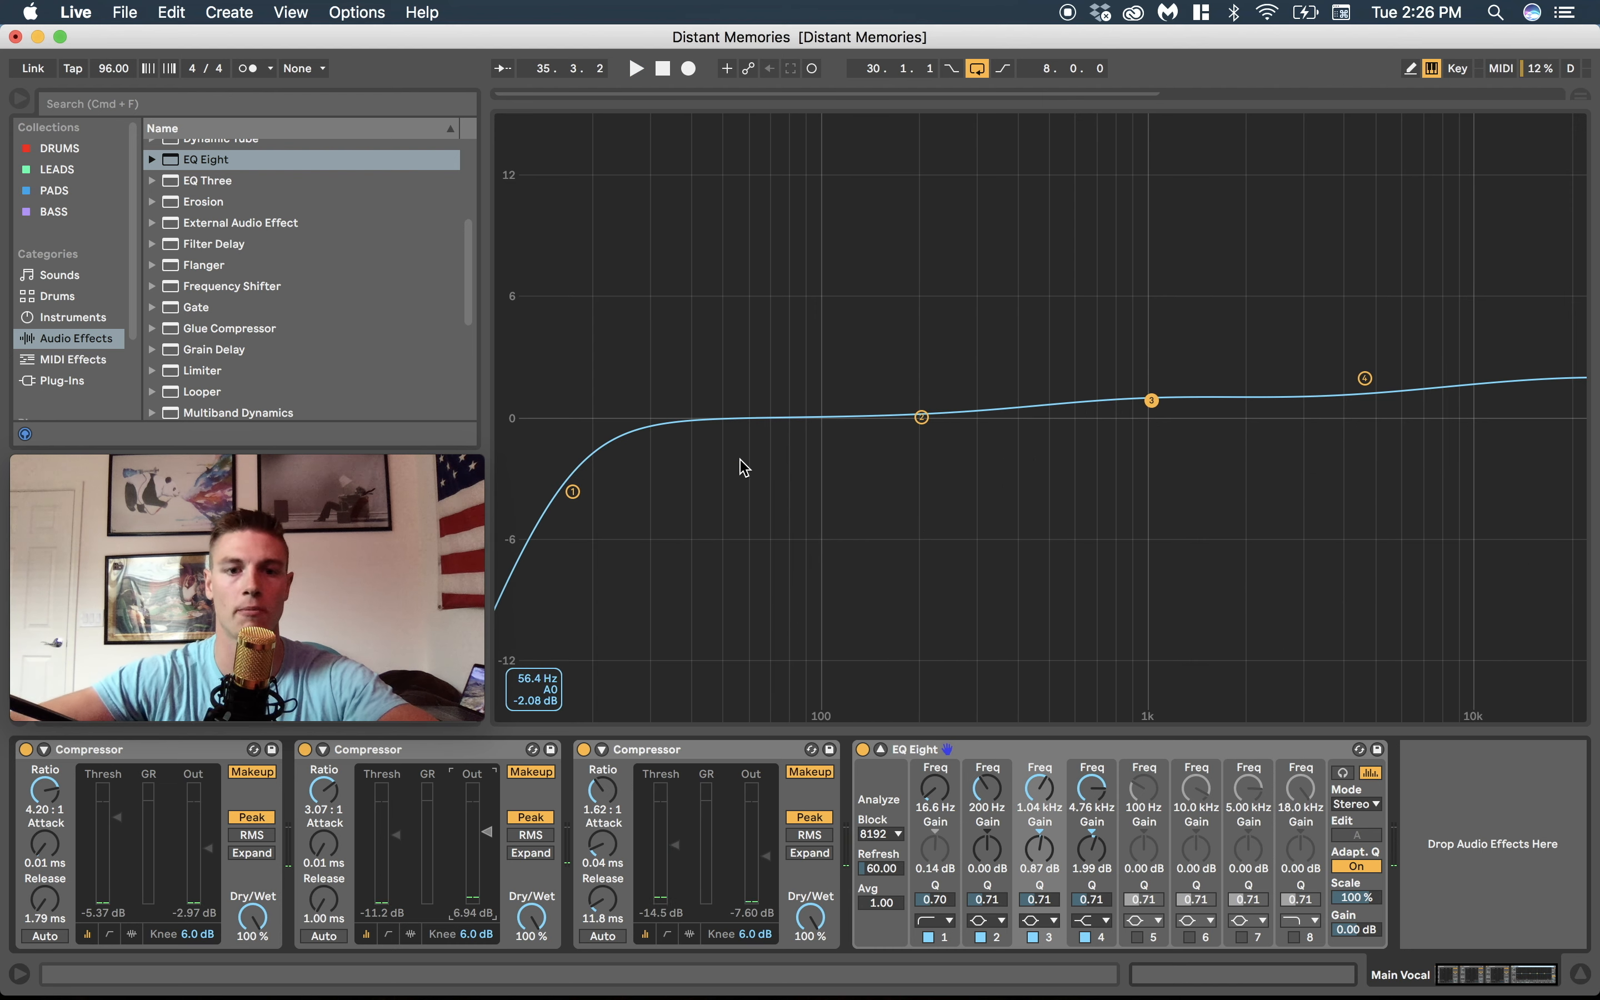
Boost EQ Eight band 2 by 0.58 dB at 171 Hz and collapse the expanded EQ display.
drag(916, 101, 932, 585)
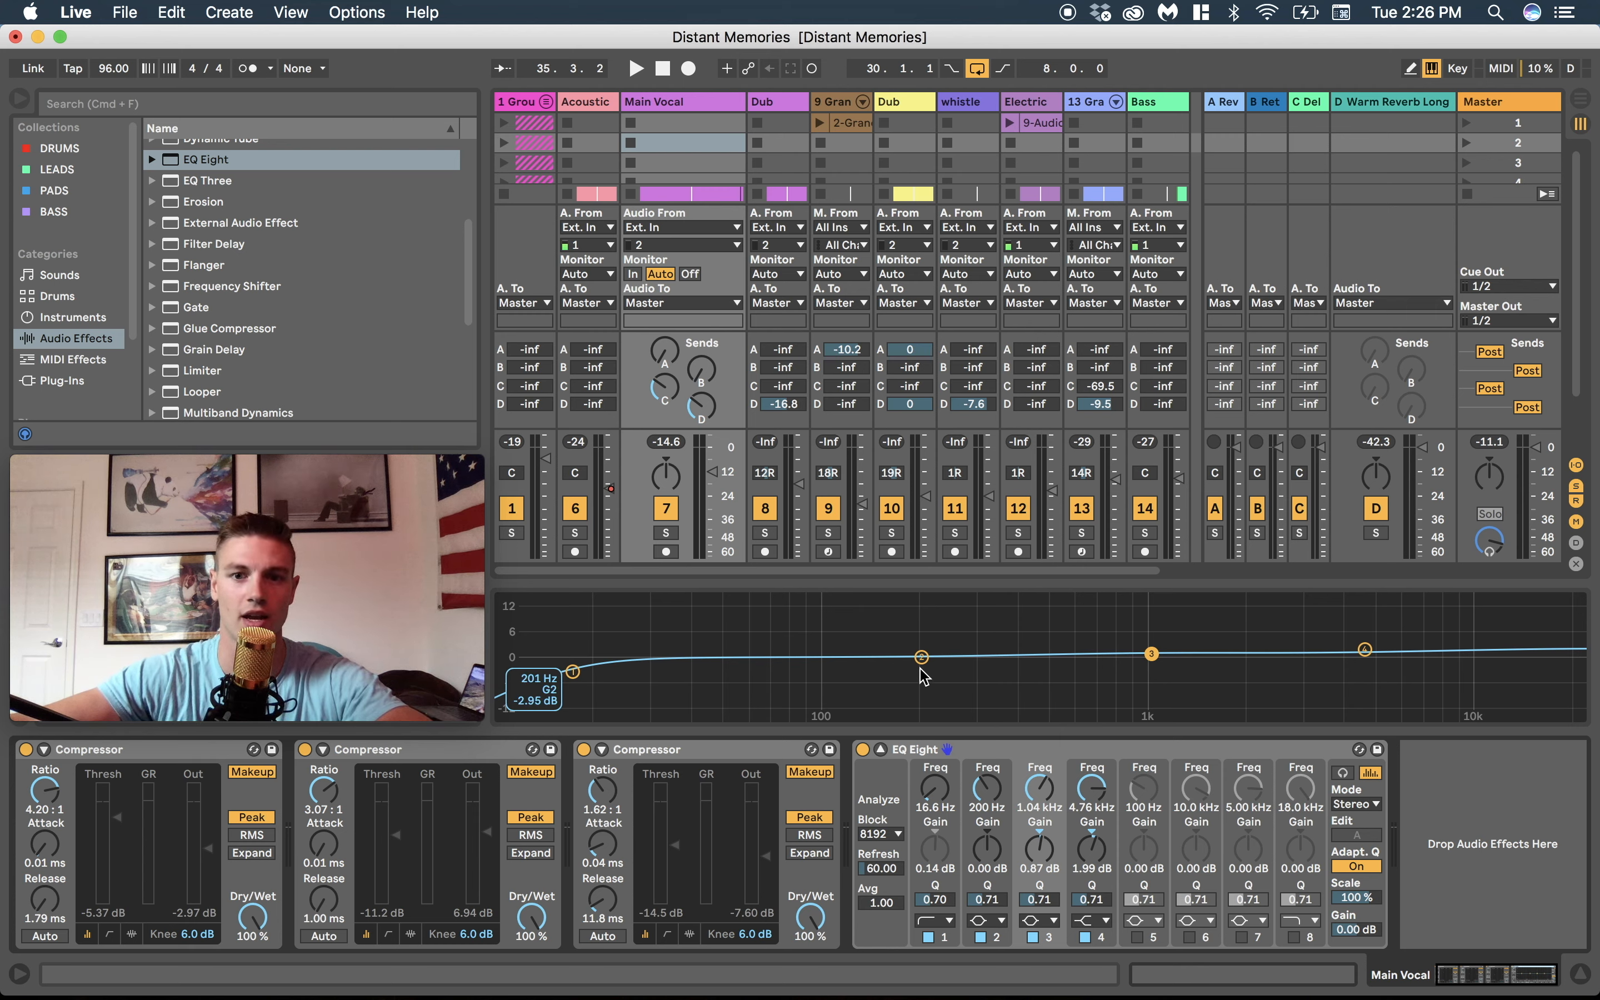
mouse_move(922, 657)
mouse_down()
mouse_move(834, 600)
mouse_move(1004, 606)
mouse_move(700, 618)
mouse_move(727, 655)
mouse_move(900, 655)
mouse_up()
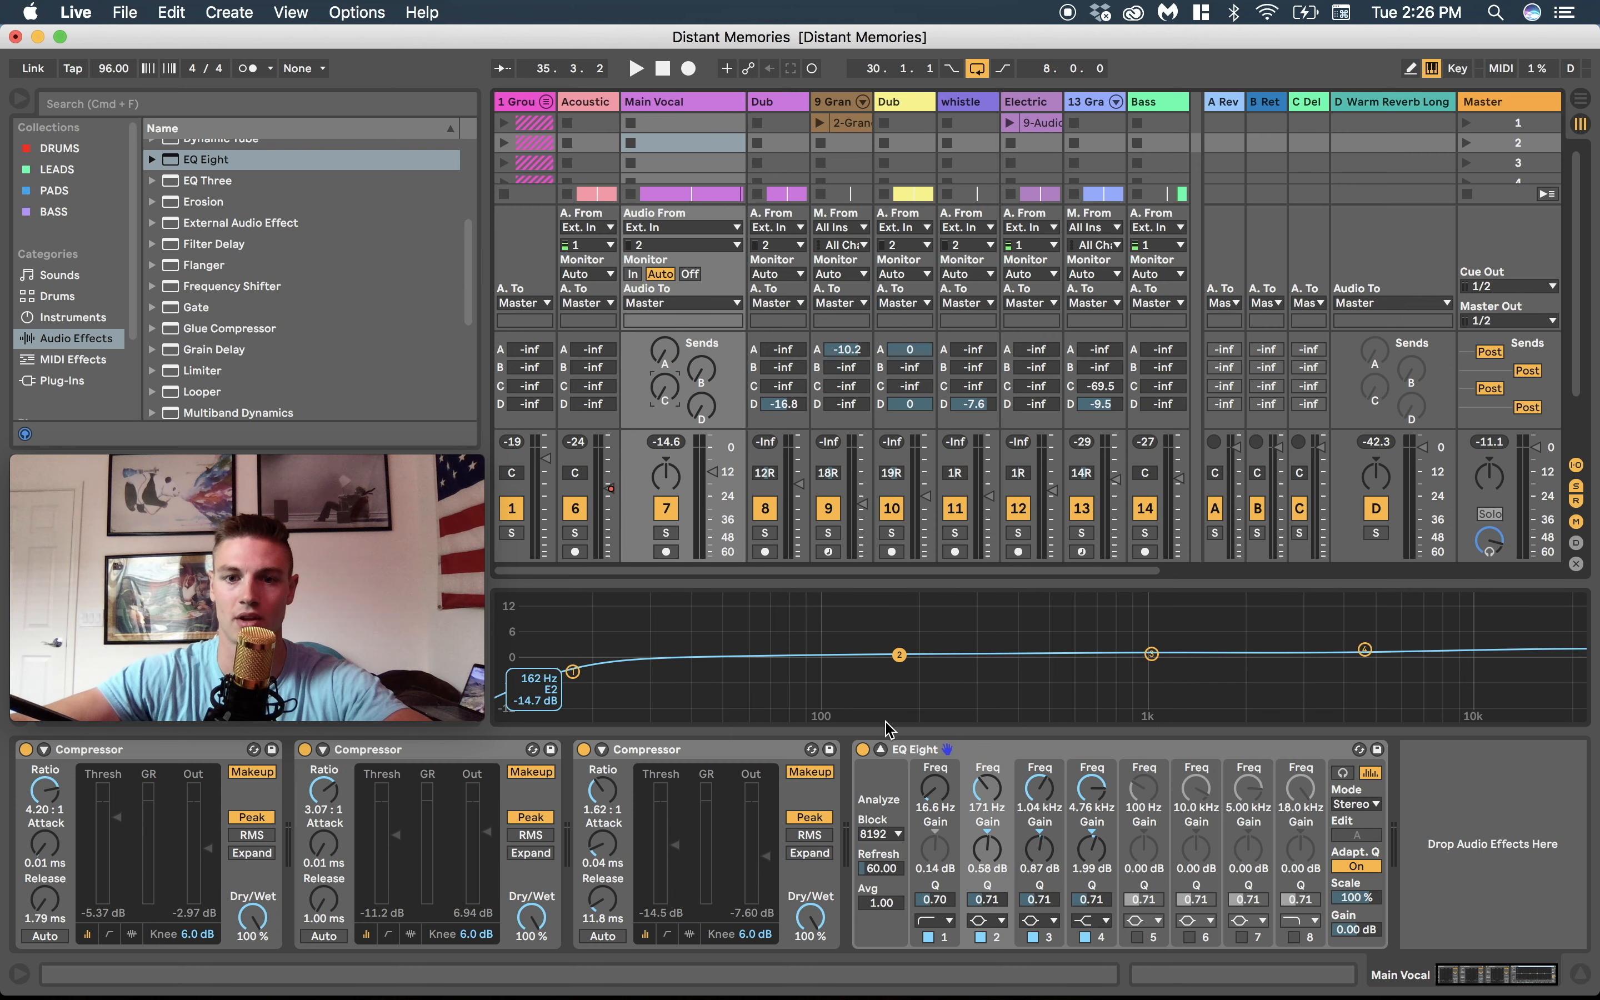
click(880, 749)
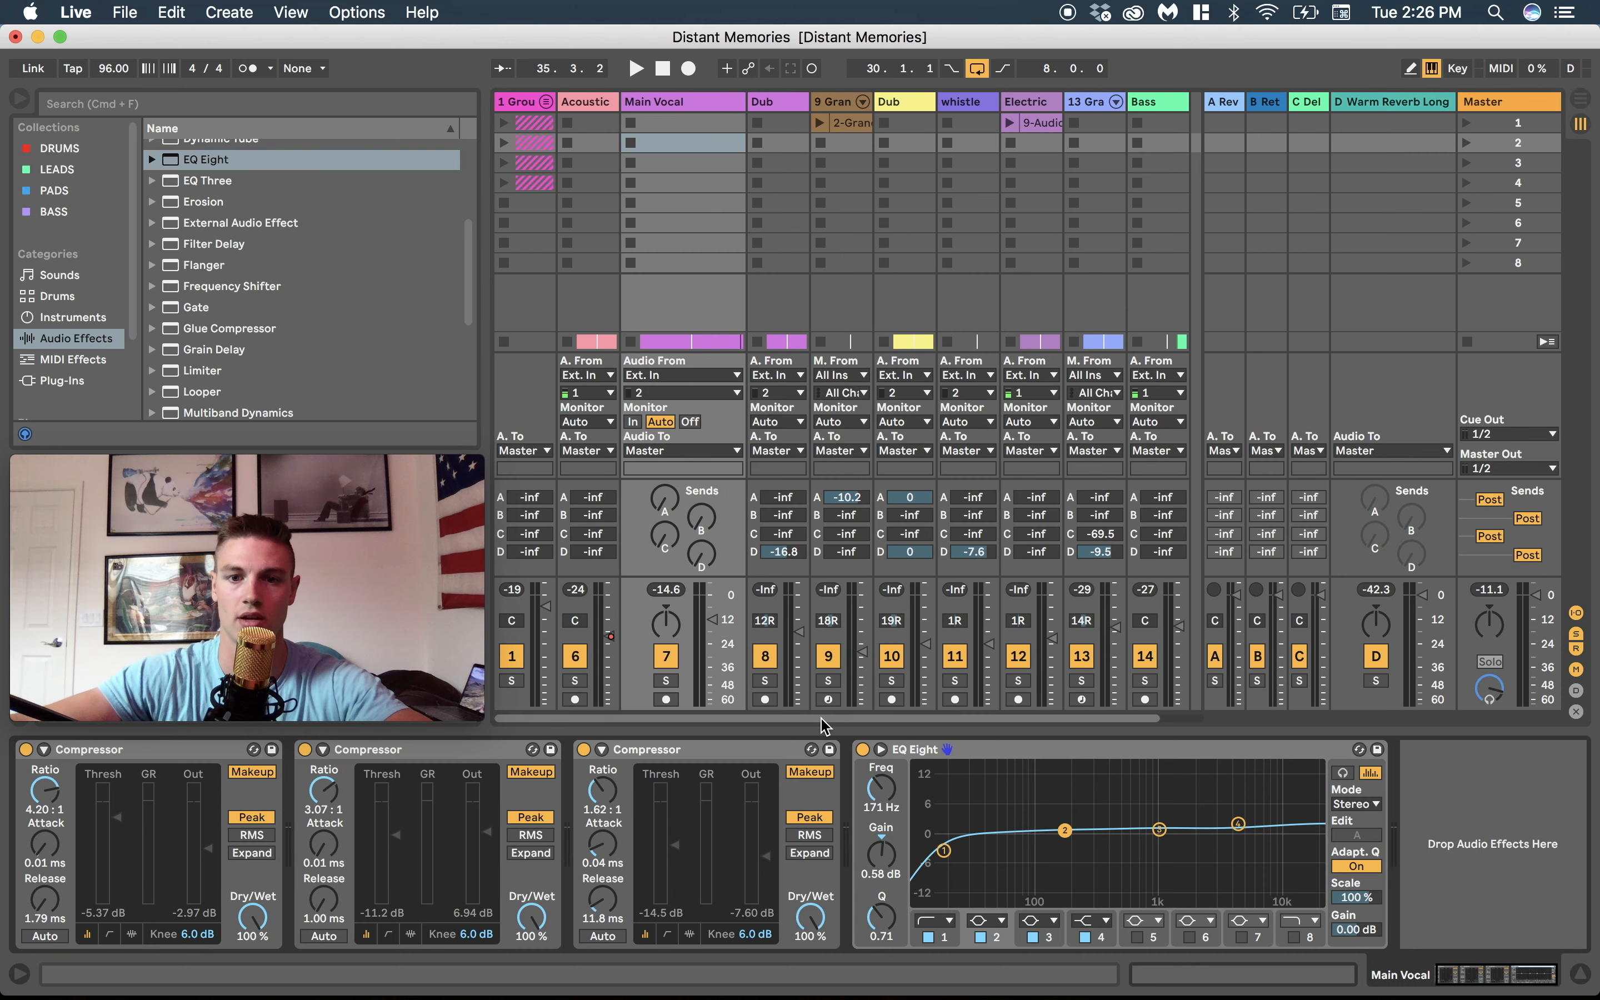
Inspect the reverb devices on the A Reverb and D Warm Reverb Long return tracks.
scroll(820, 720, right, 2)
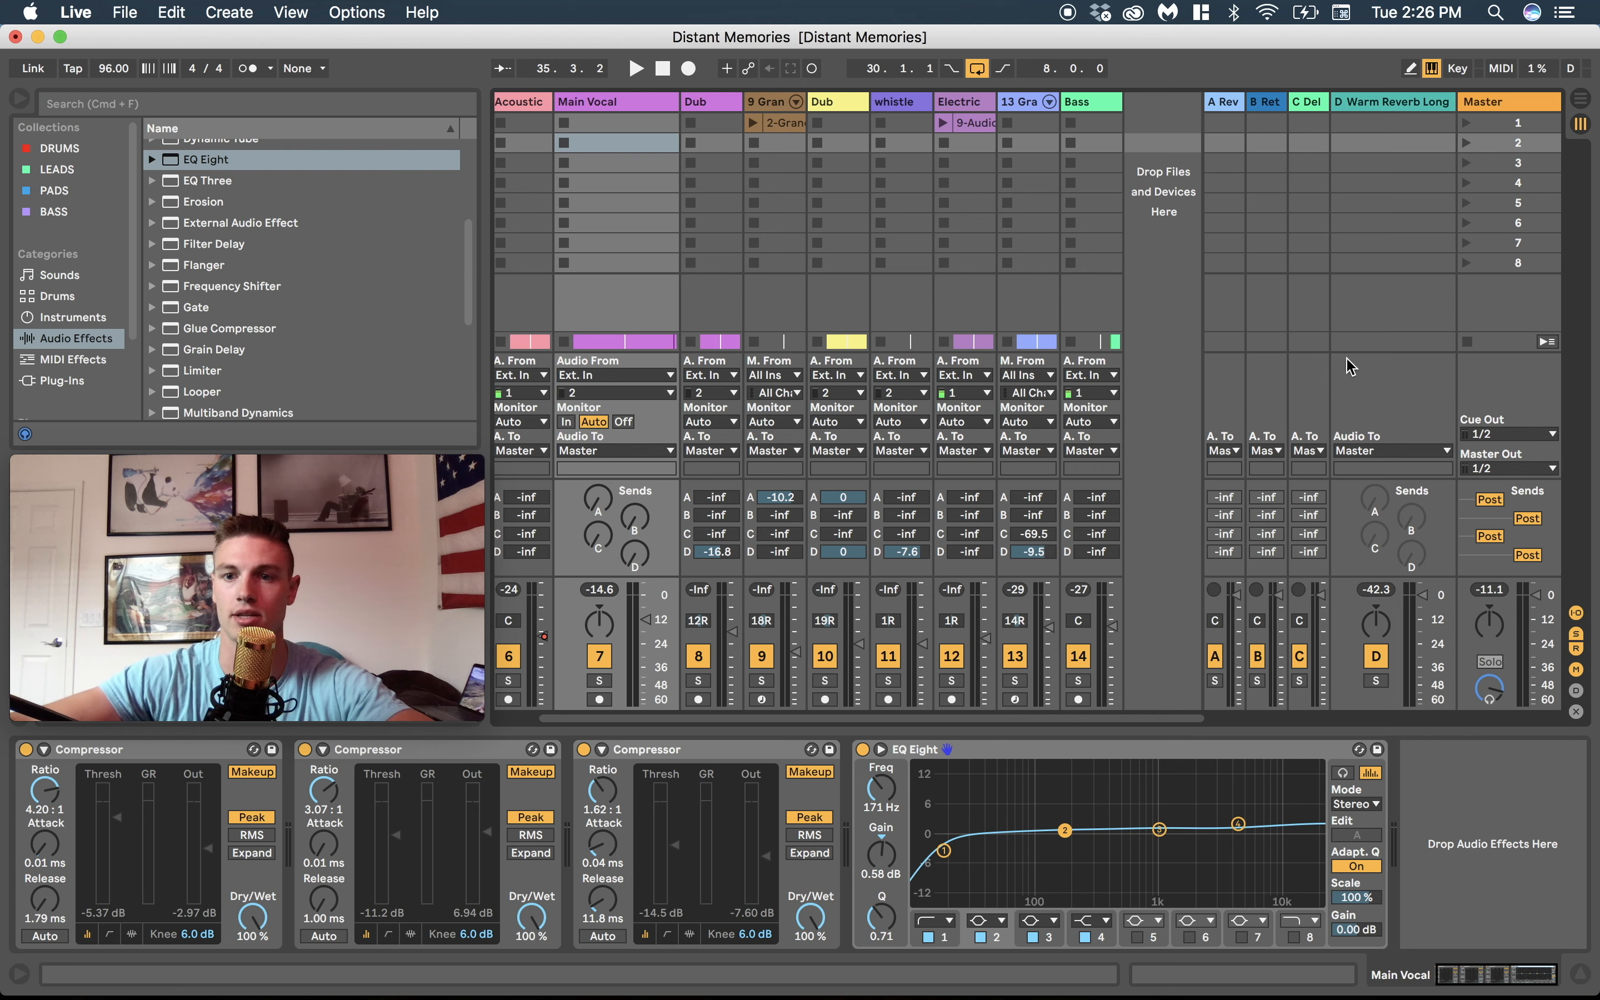
click(1228, 103)
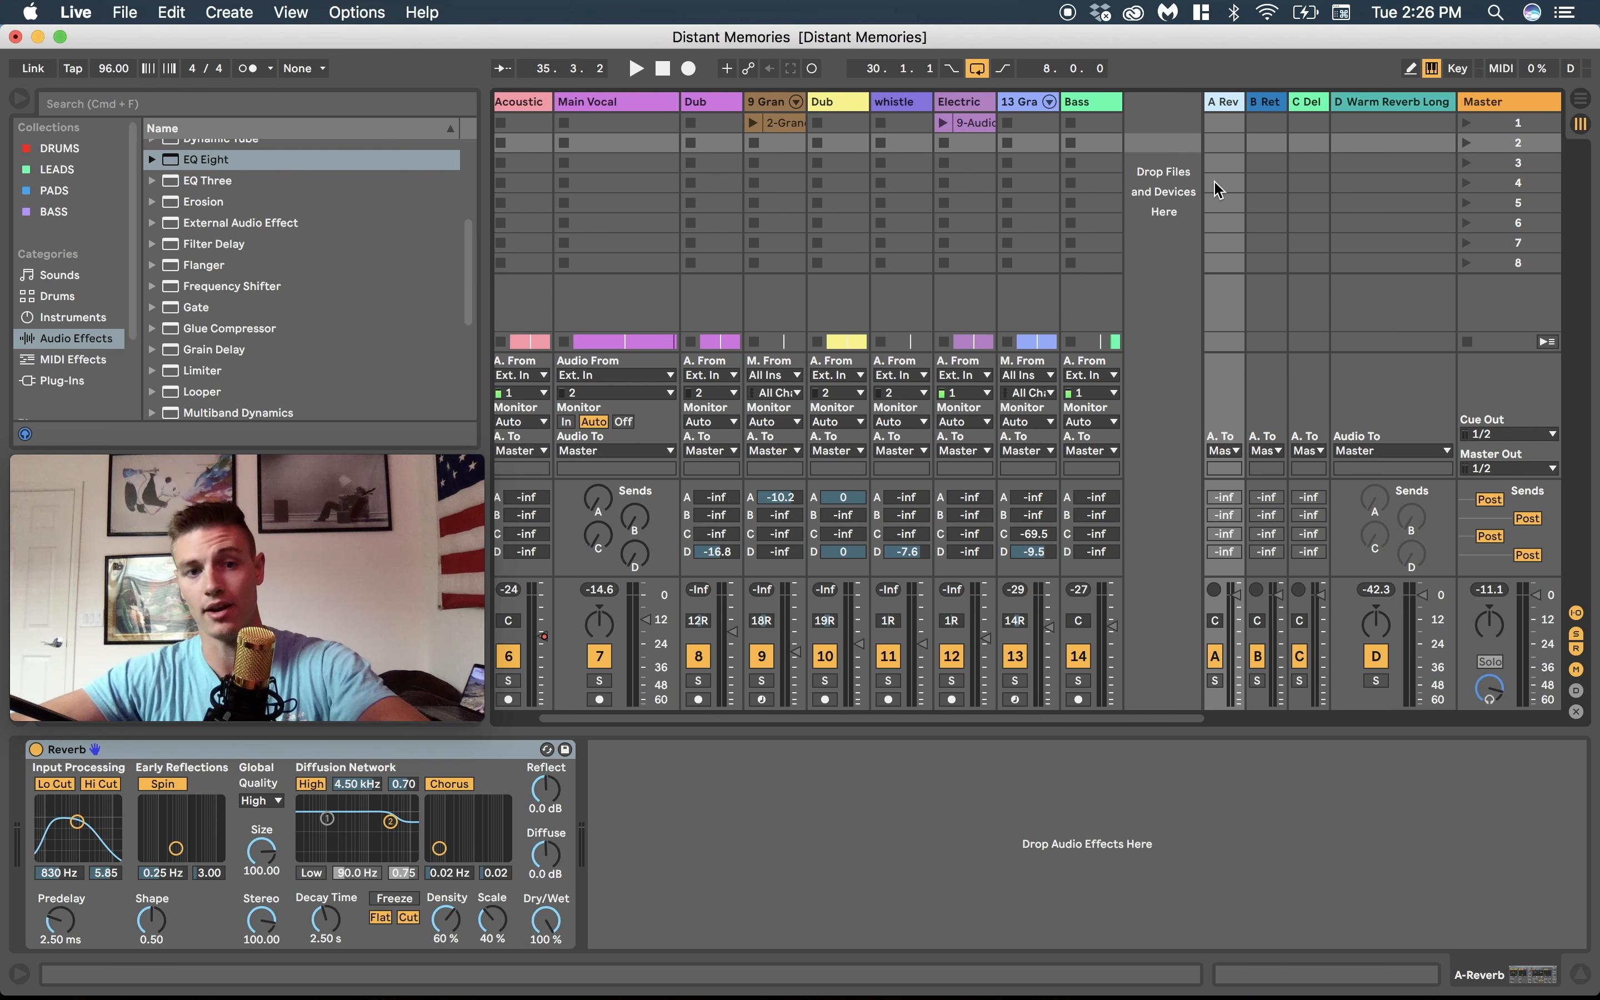
click(1165, 127)
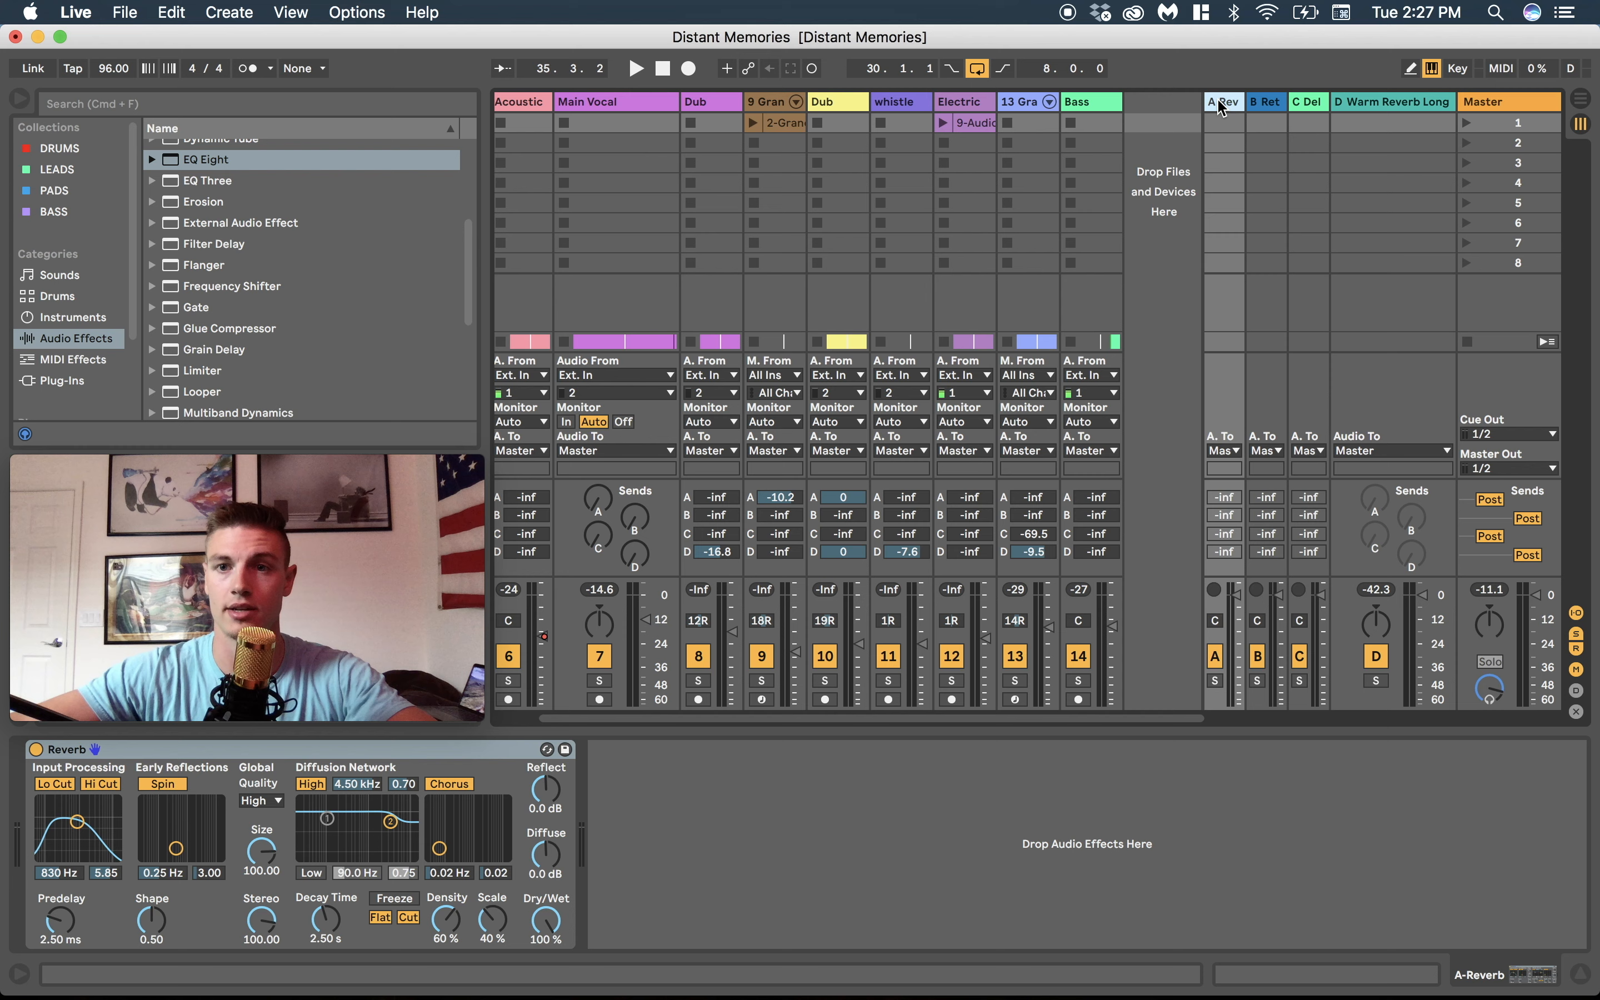
click(1374, 106)
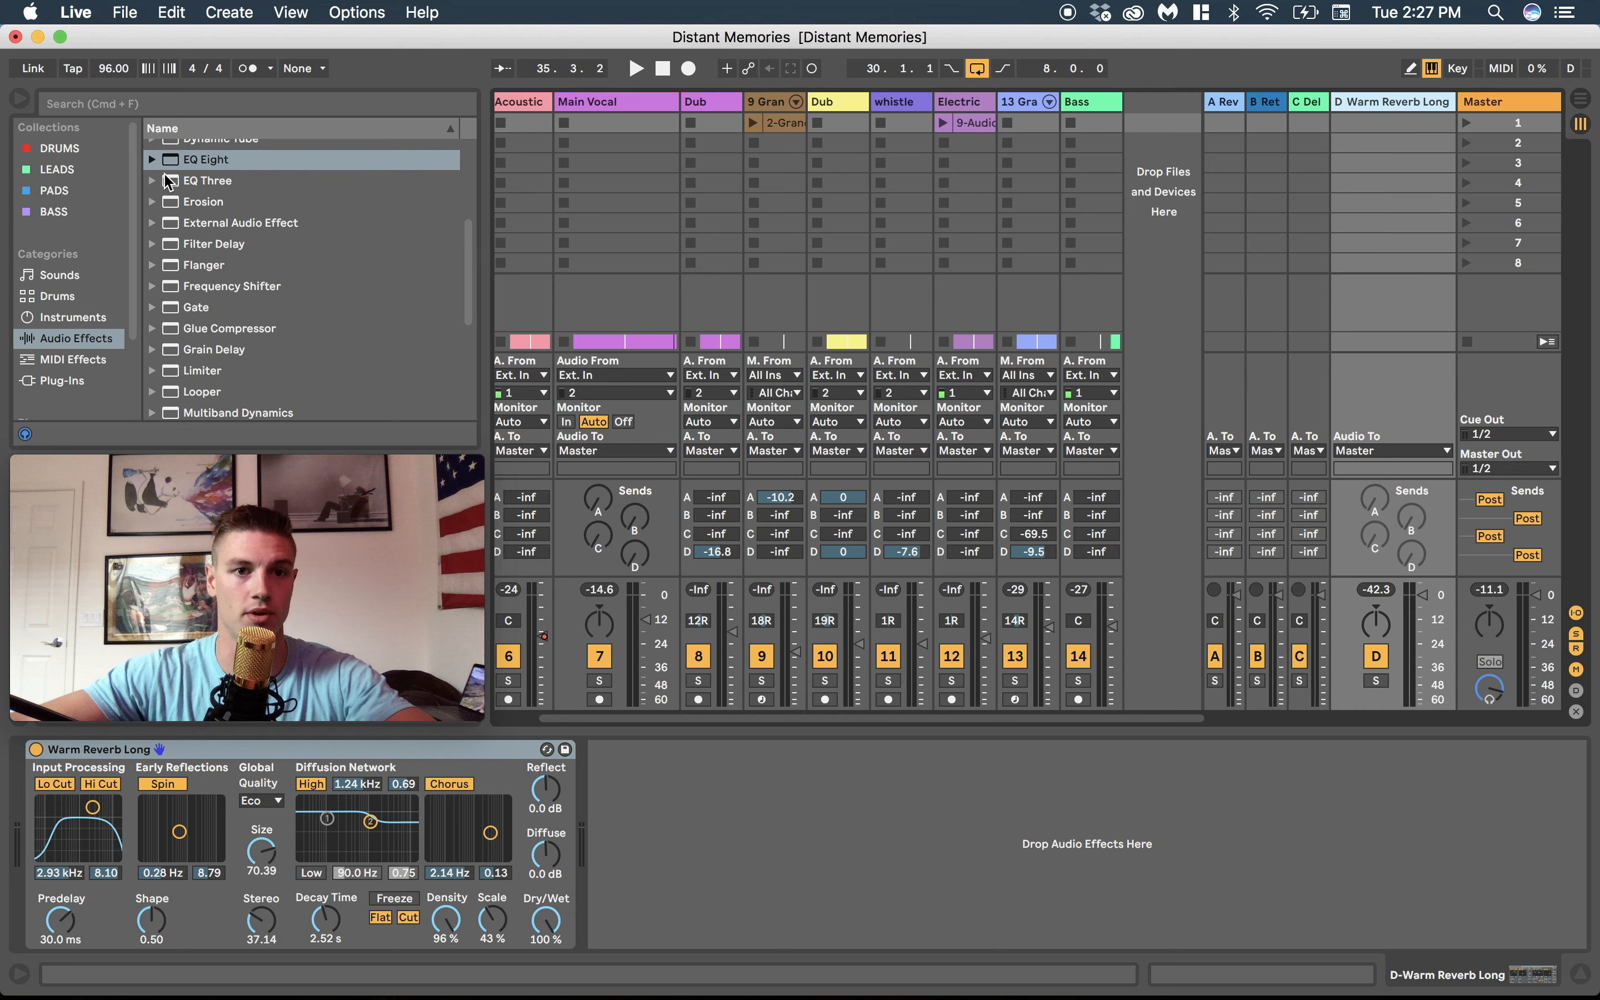
Browse the Hall presets of the Reverb audio effect.
scroll(253, 375, down, 6)
scroll(185, 344, down, 2)
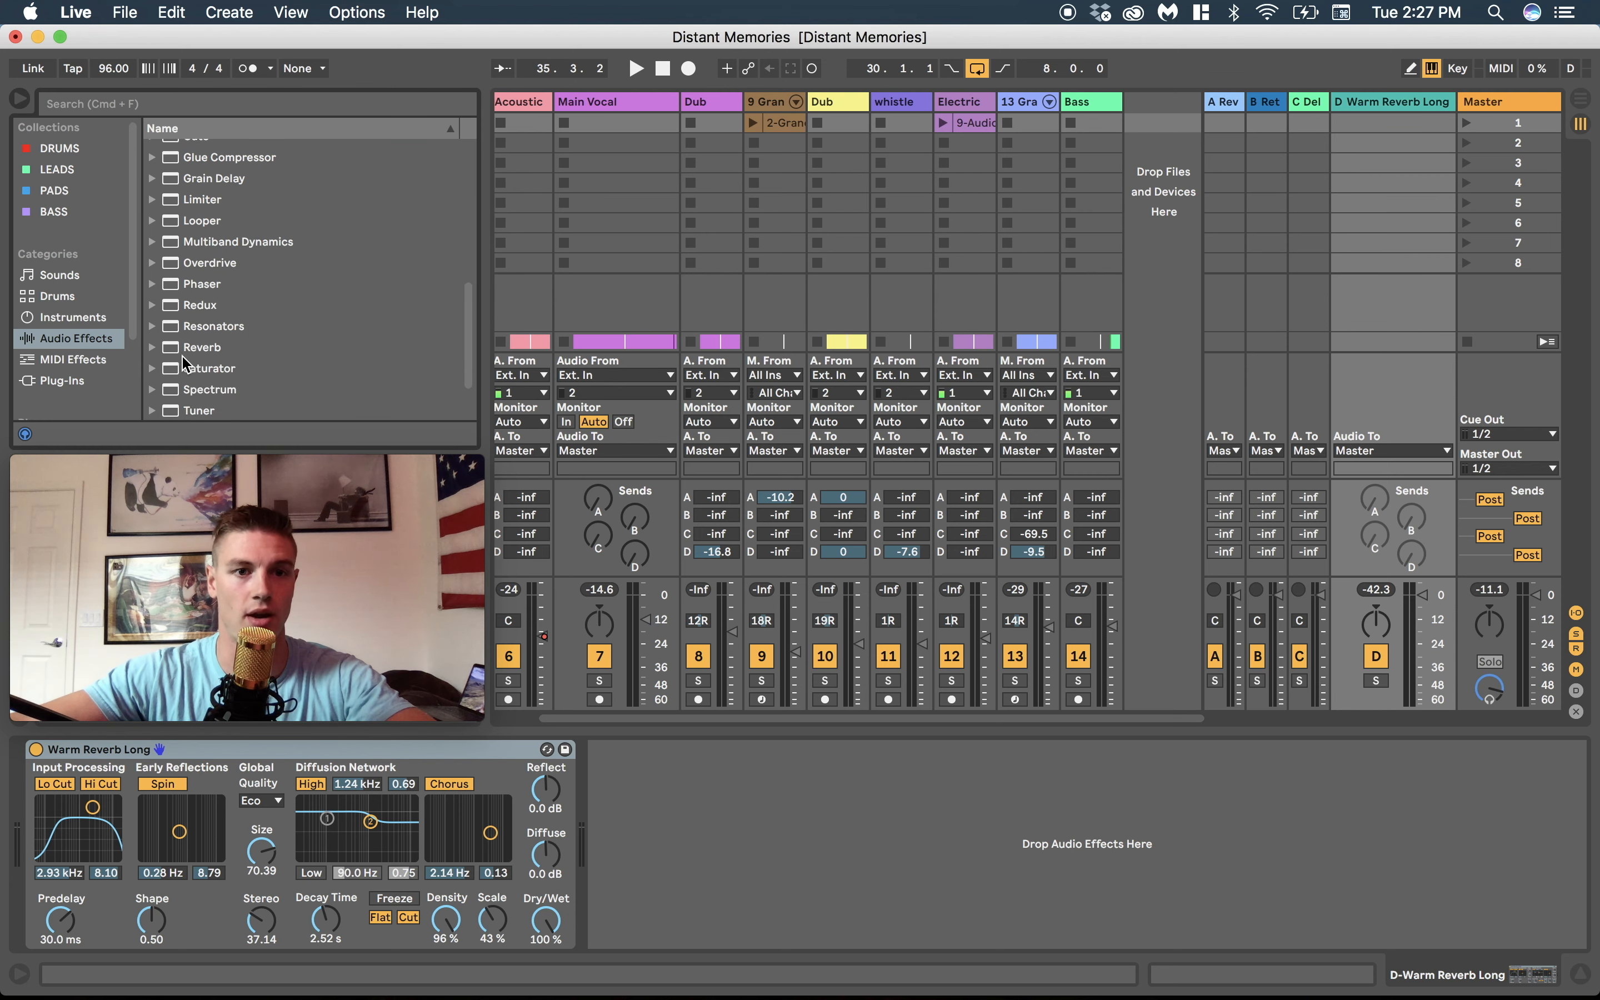
click(152, 348)
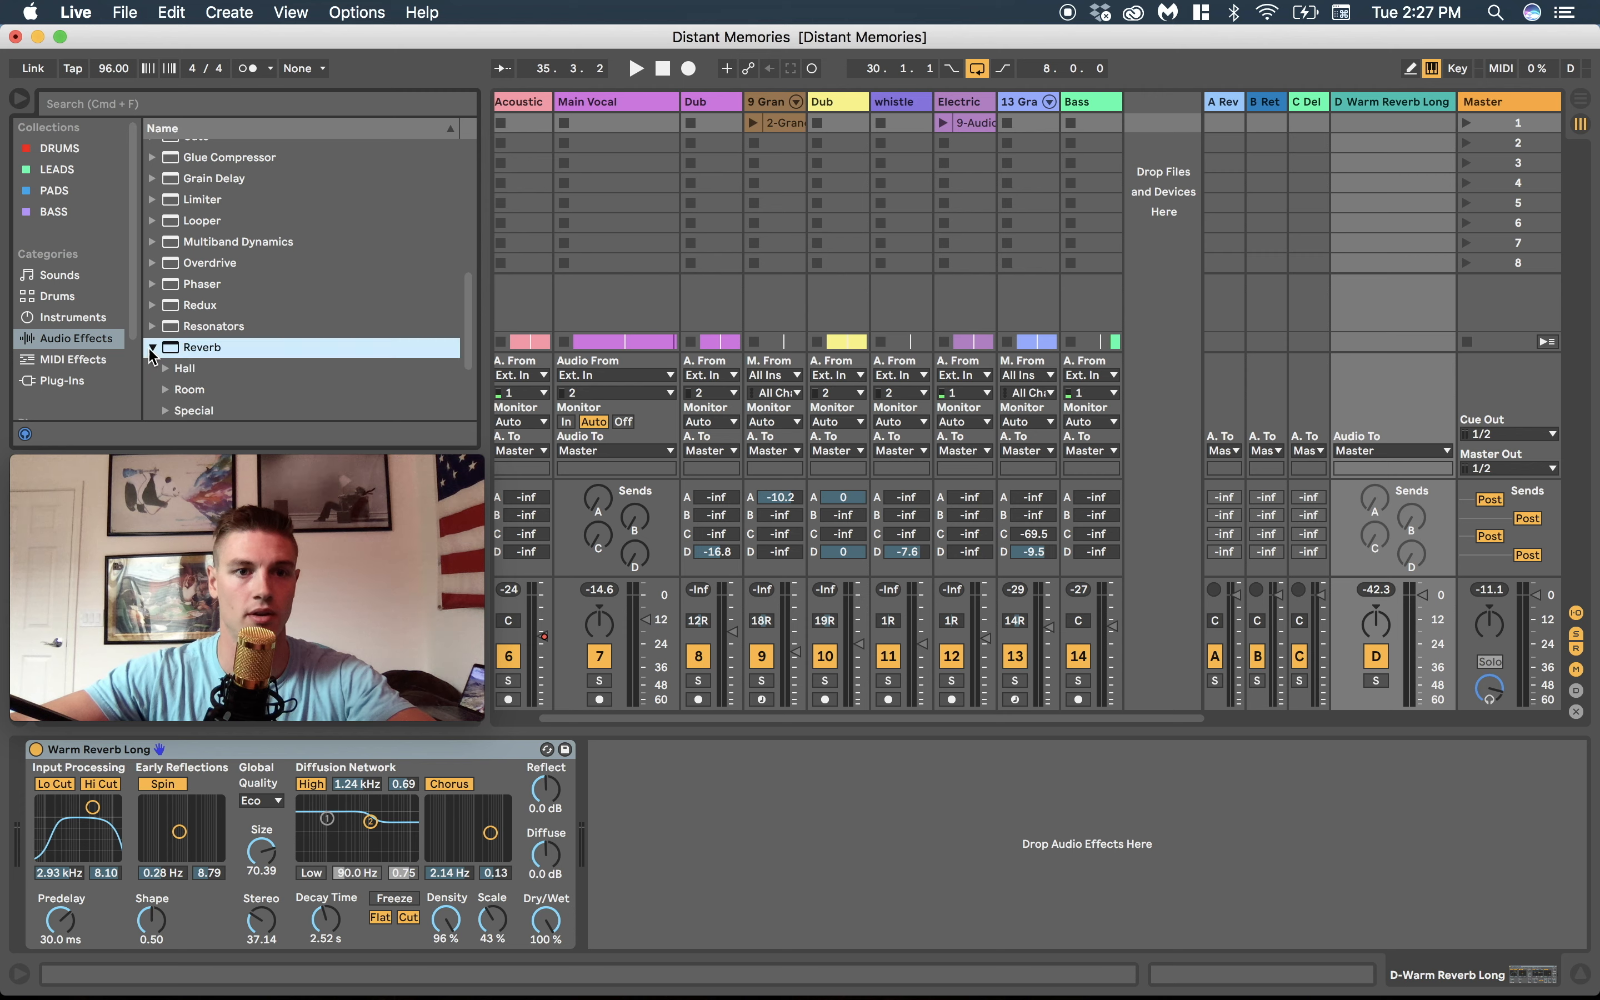
scroll(189, 361, down, 1)
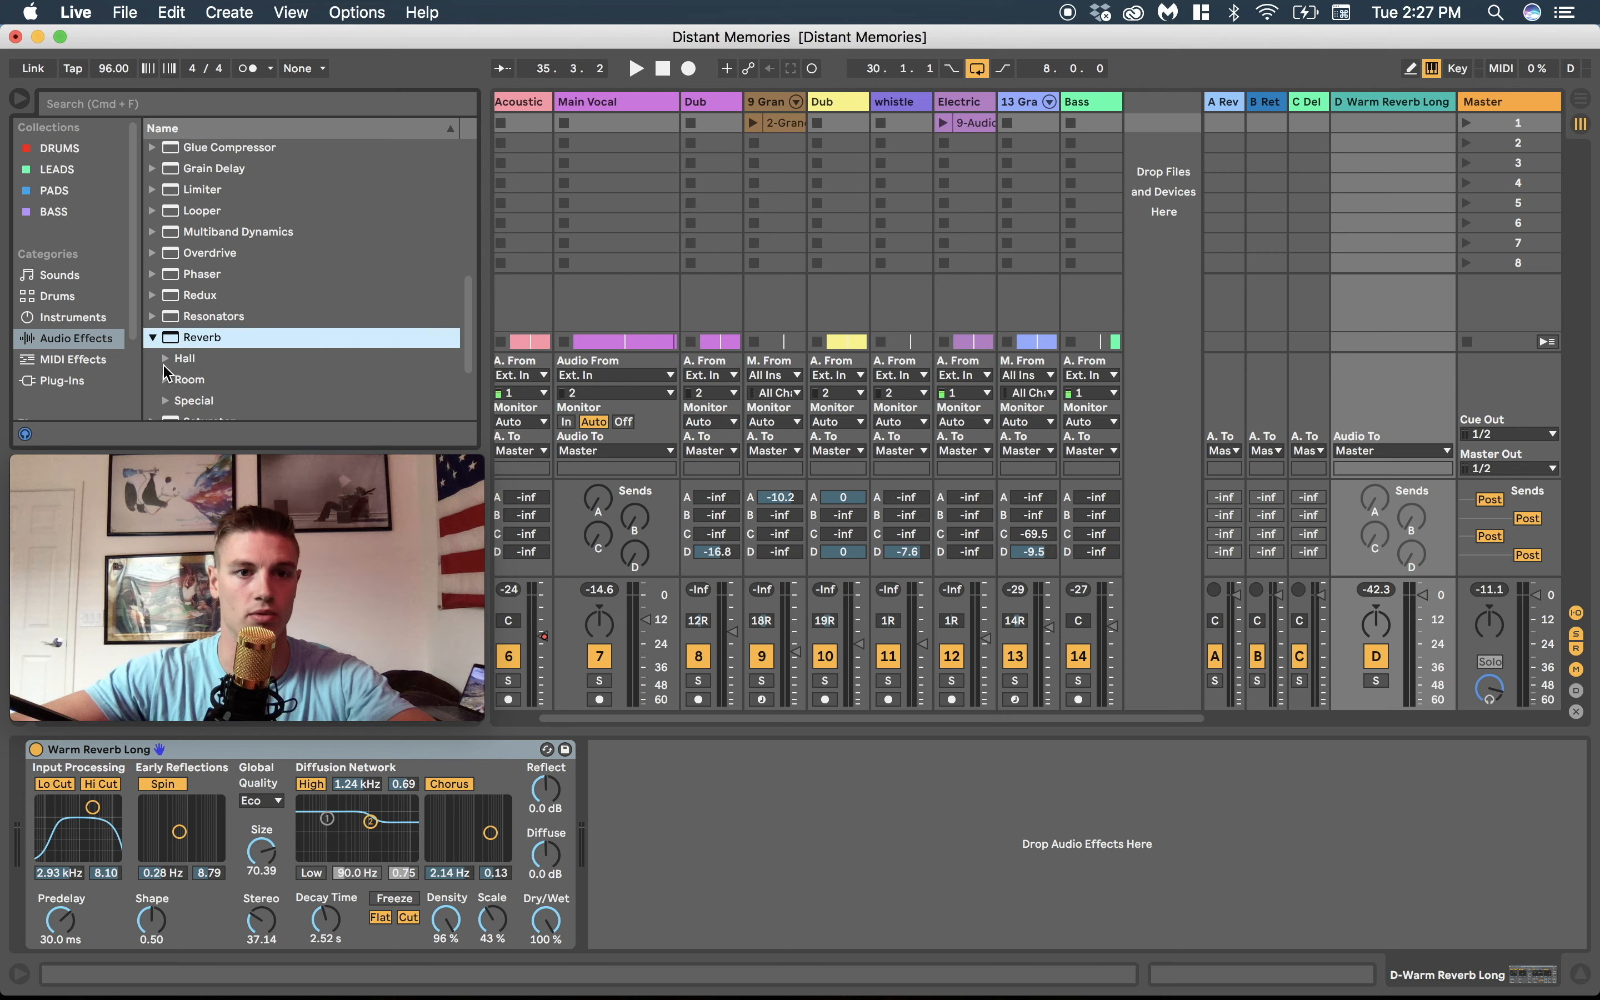
click(166, 358)
scroll(198, 357, down, 2)
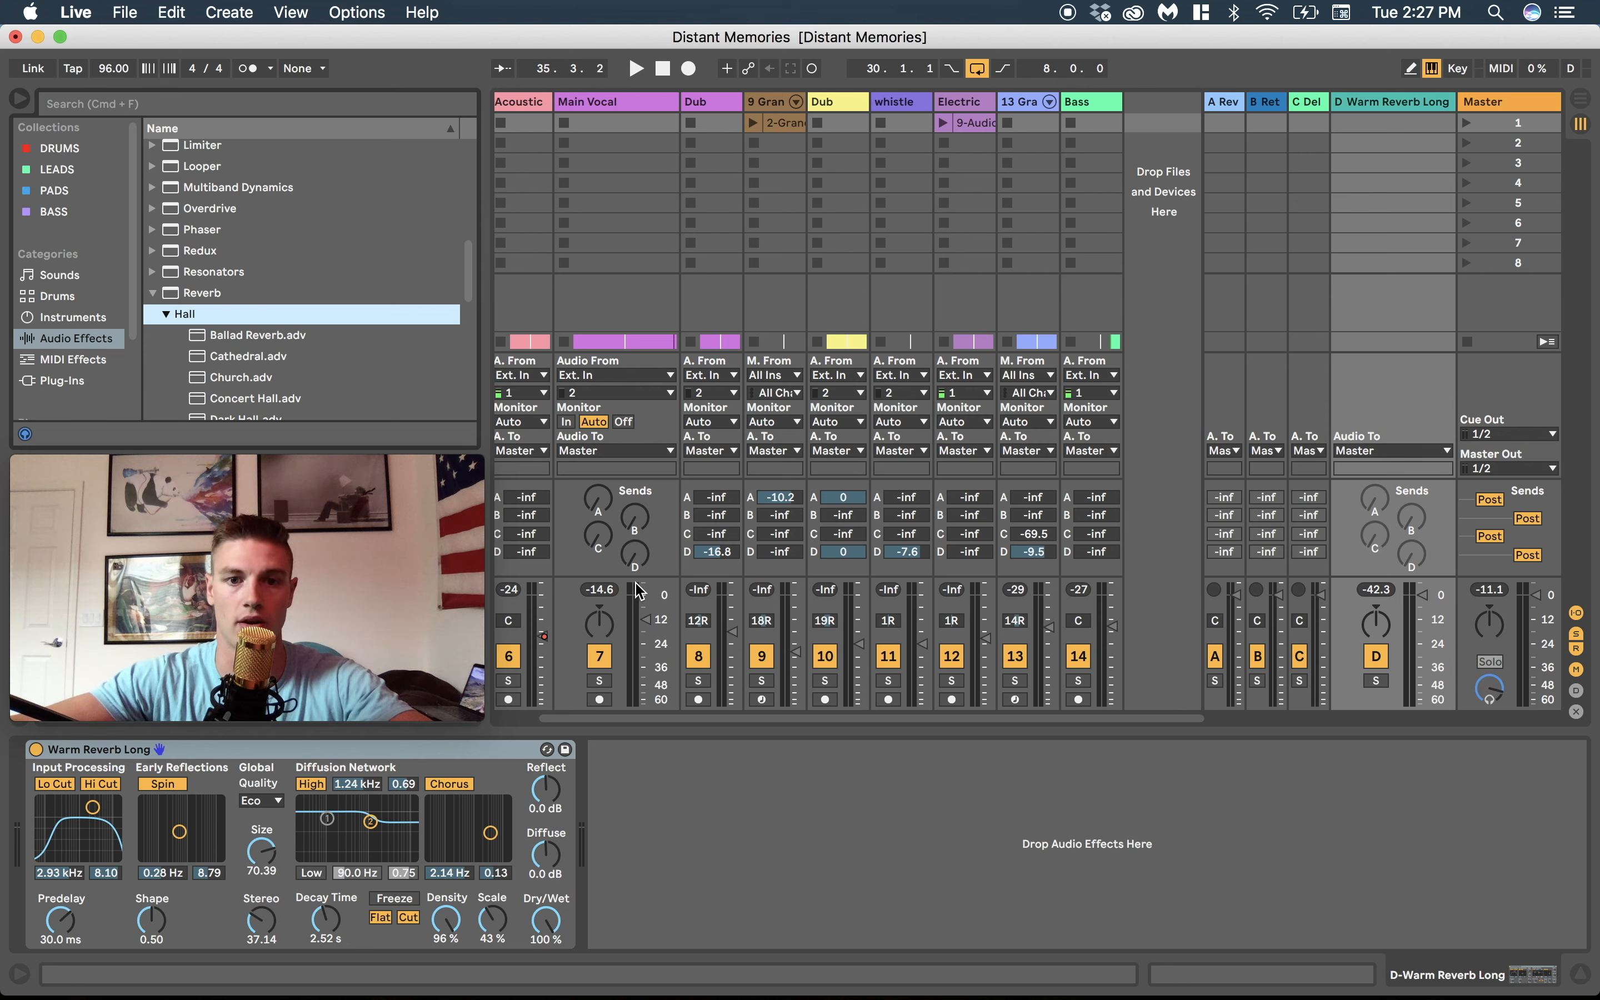
Raise the Main Vocal track's send to the D Warm Reverb Long return and set that reverb's Dry/Wet to 60%.
drag(633, 573, 638, 549)
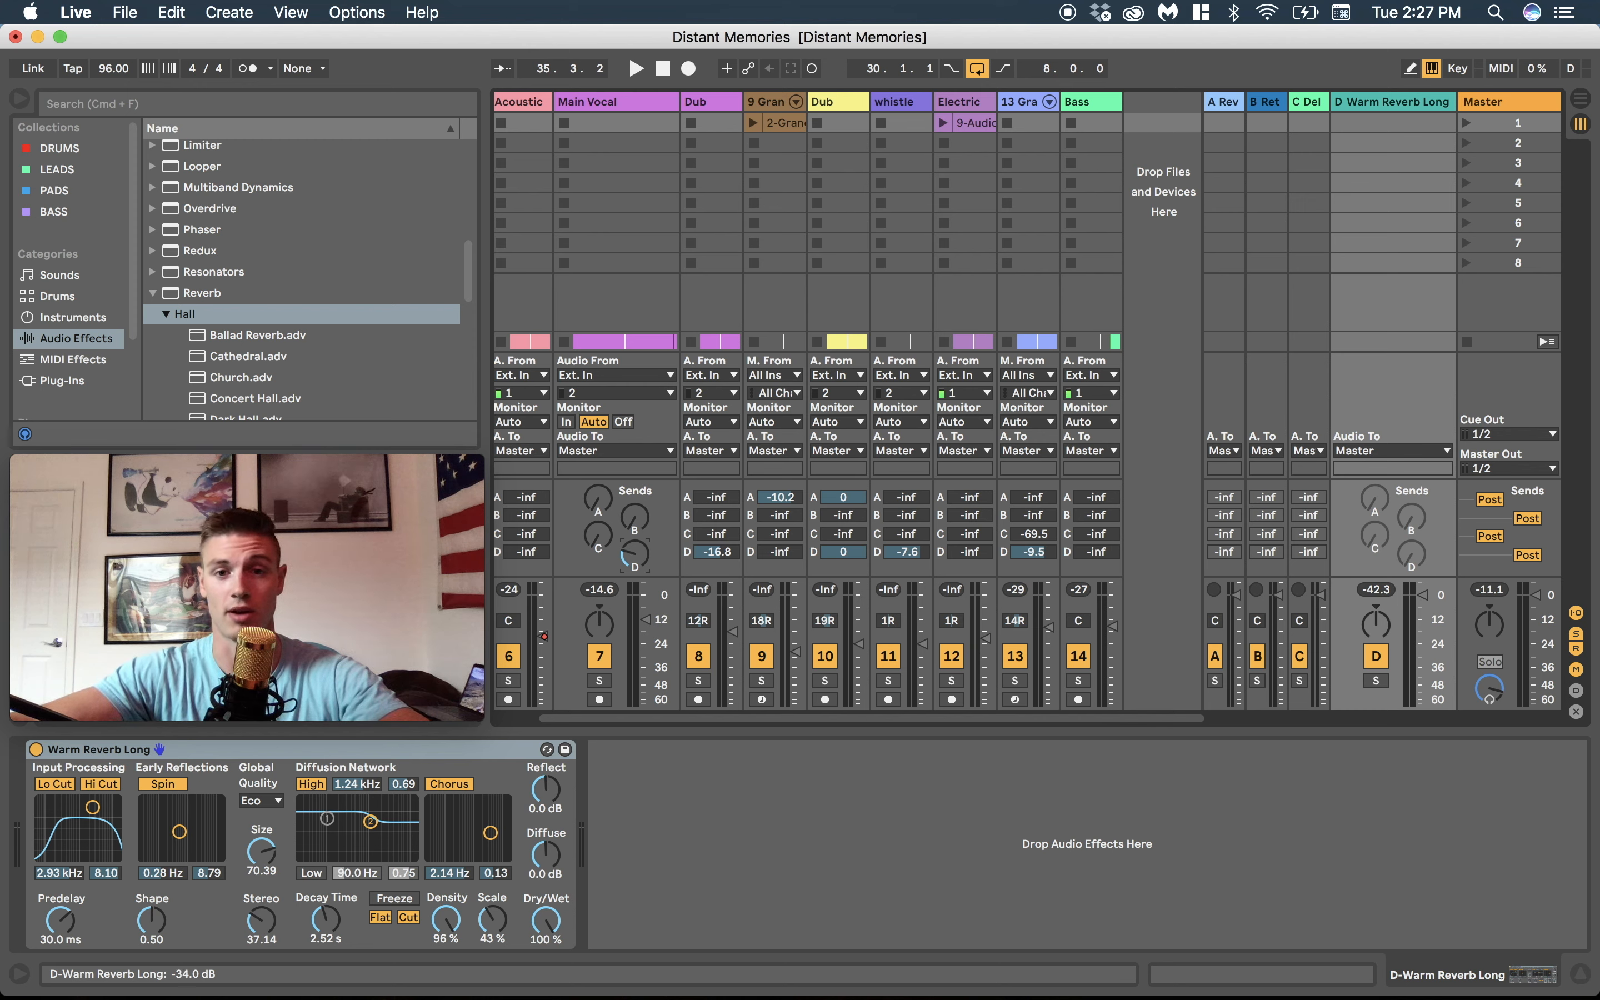
drag(543, 930, 542, 949)
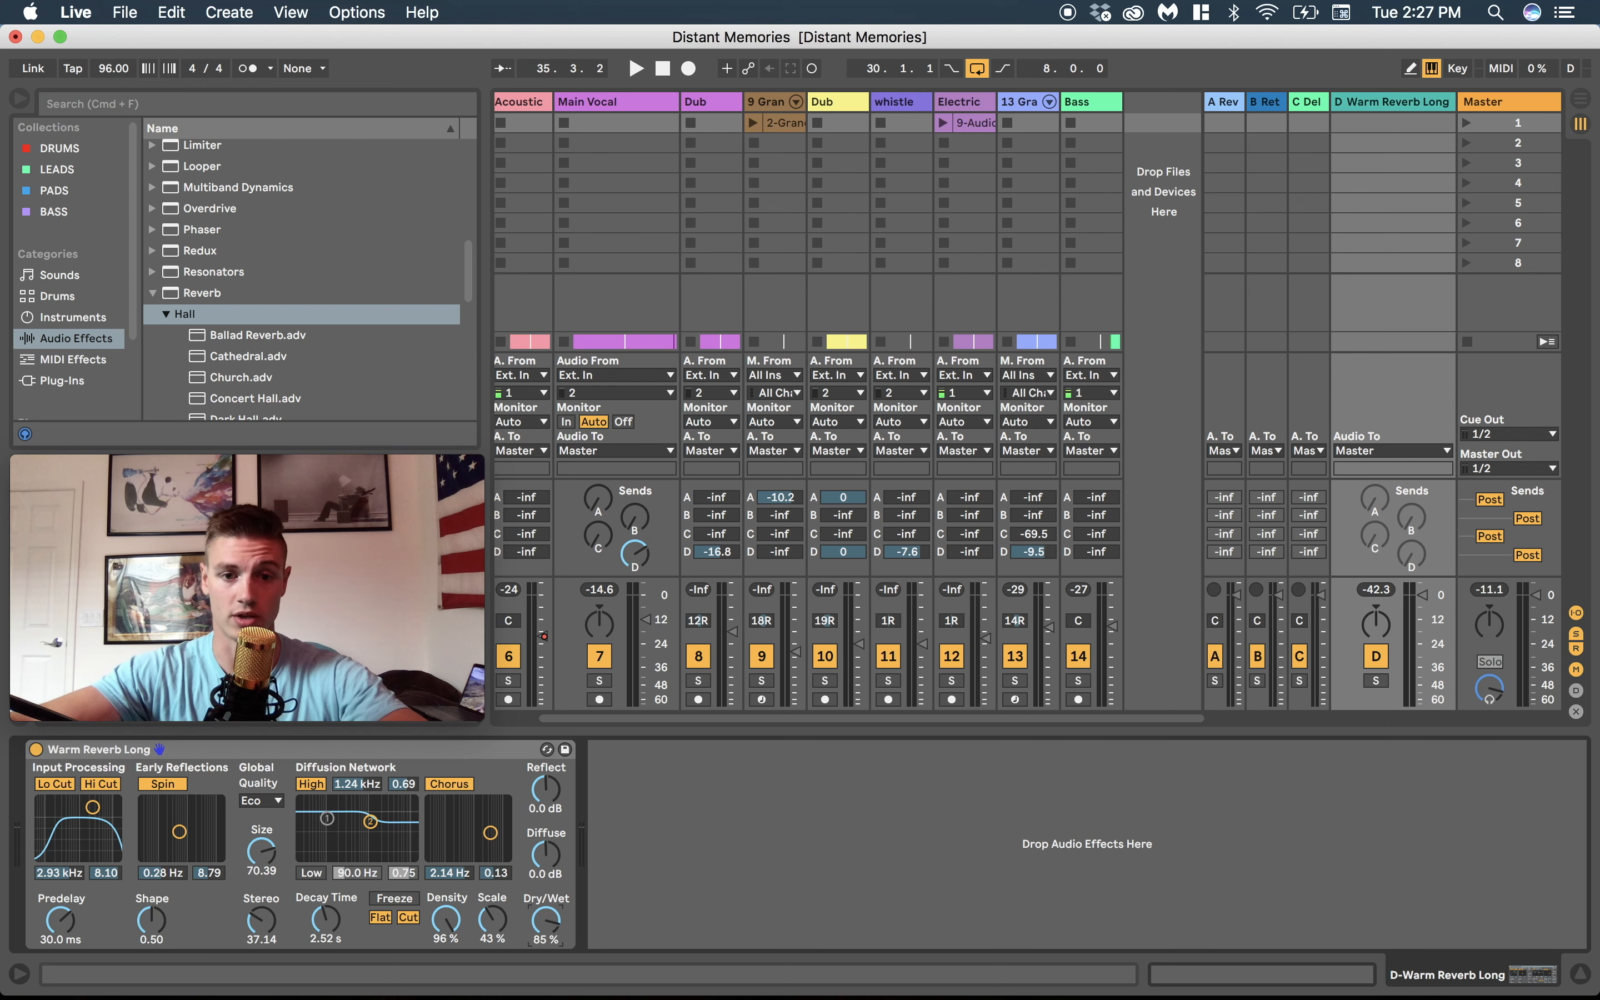
drag(635, 554, 635, 567)
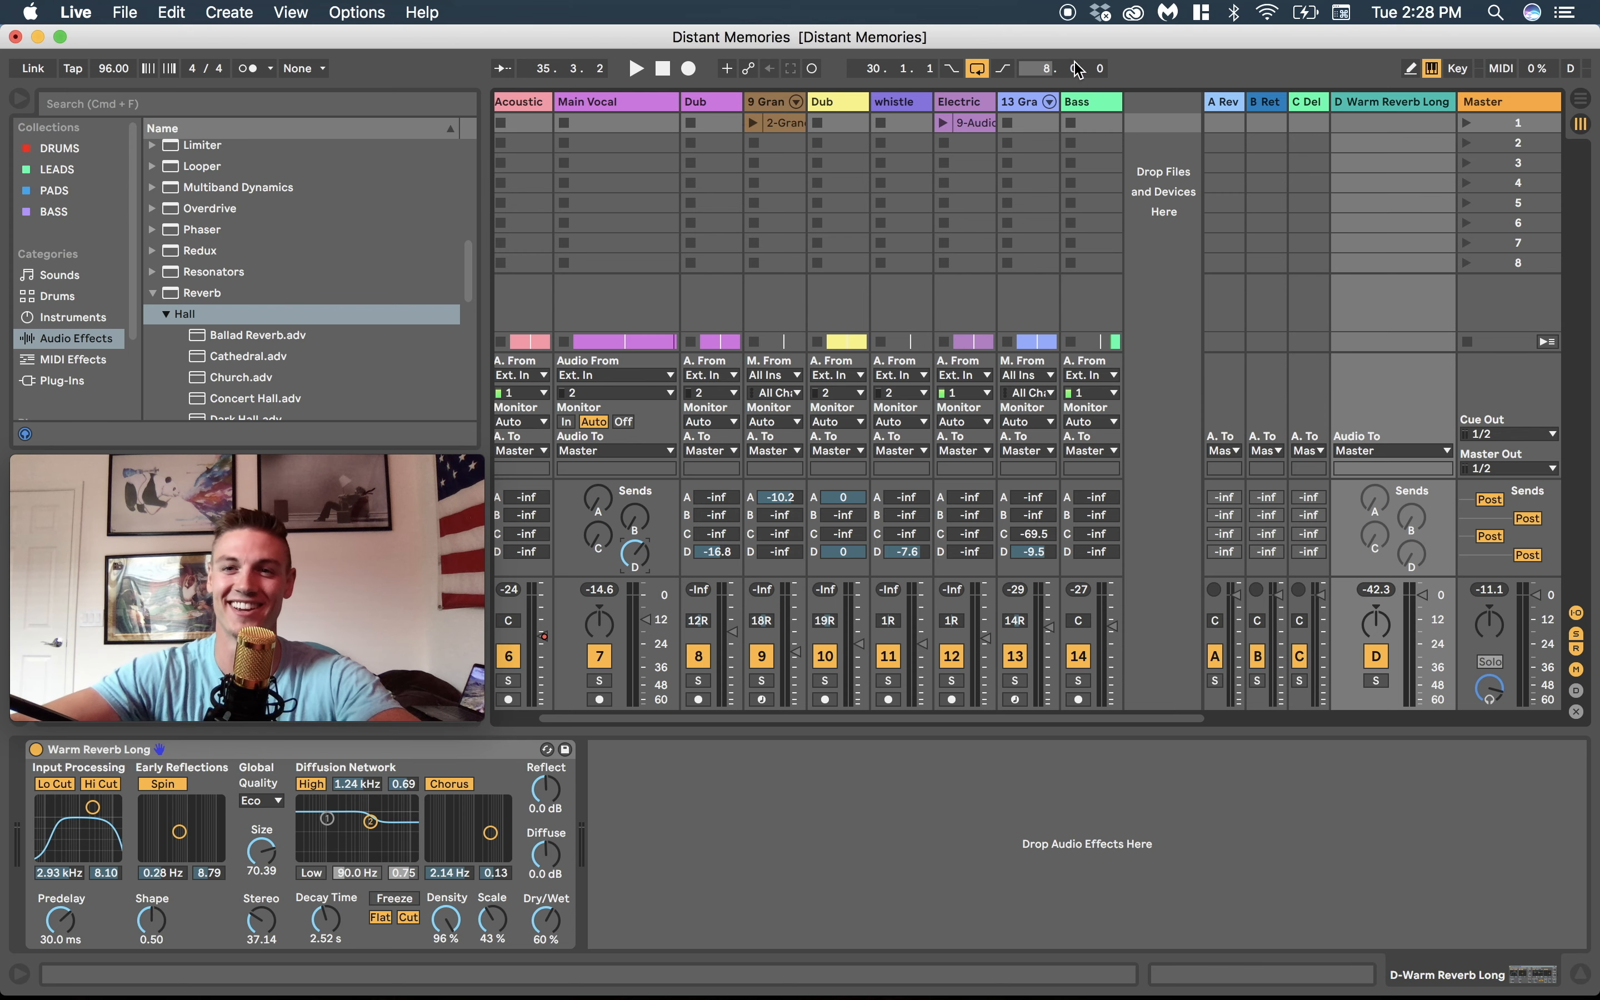
drag(1135, 42, 1134, 163)
double_click(1134, 159)
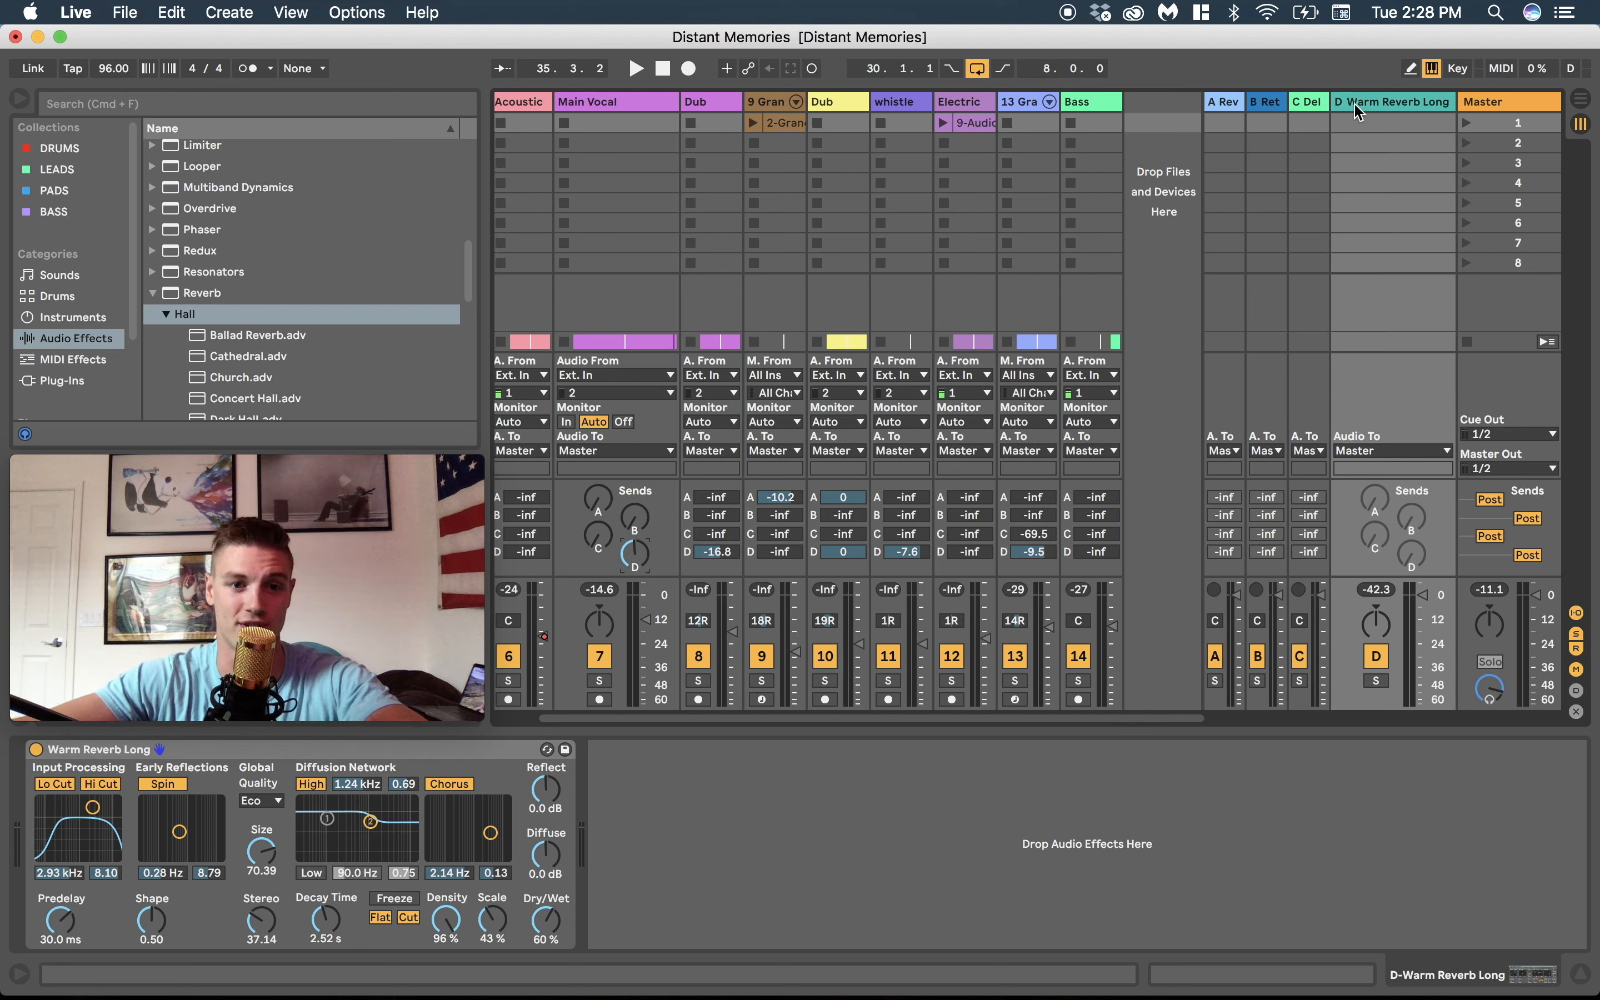
drag(990, 35, 1047, 51)
double_click(1047, 52)
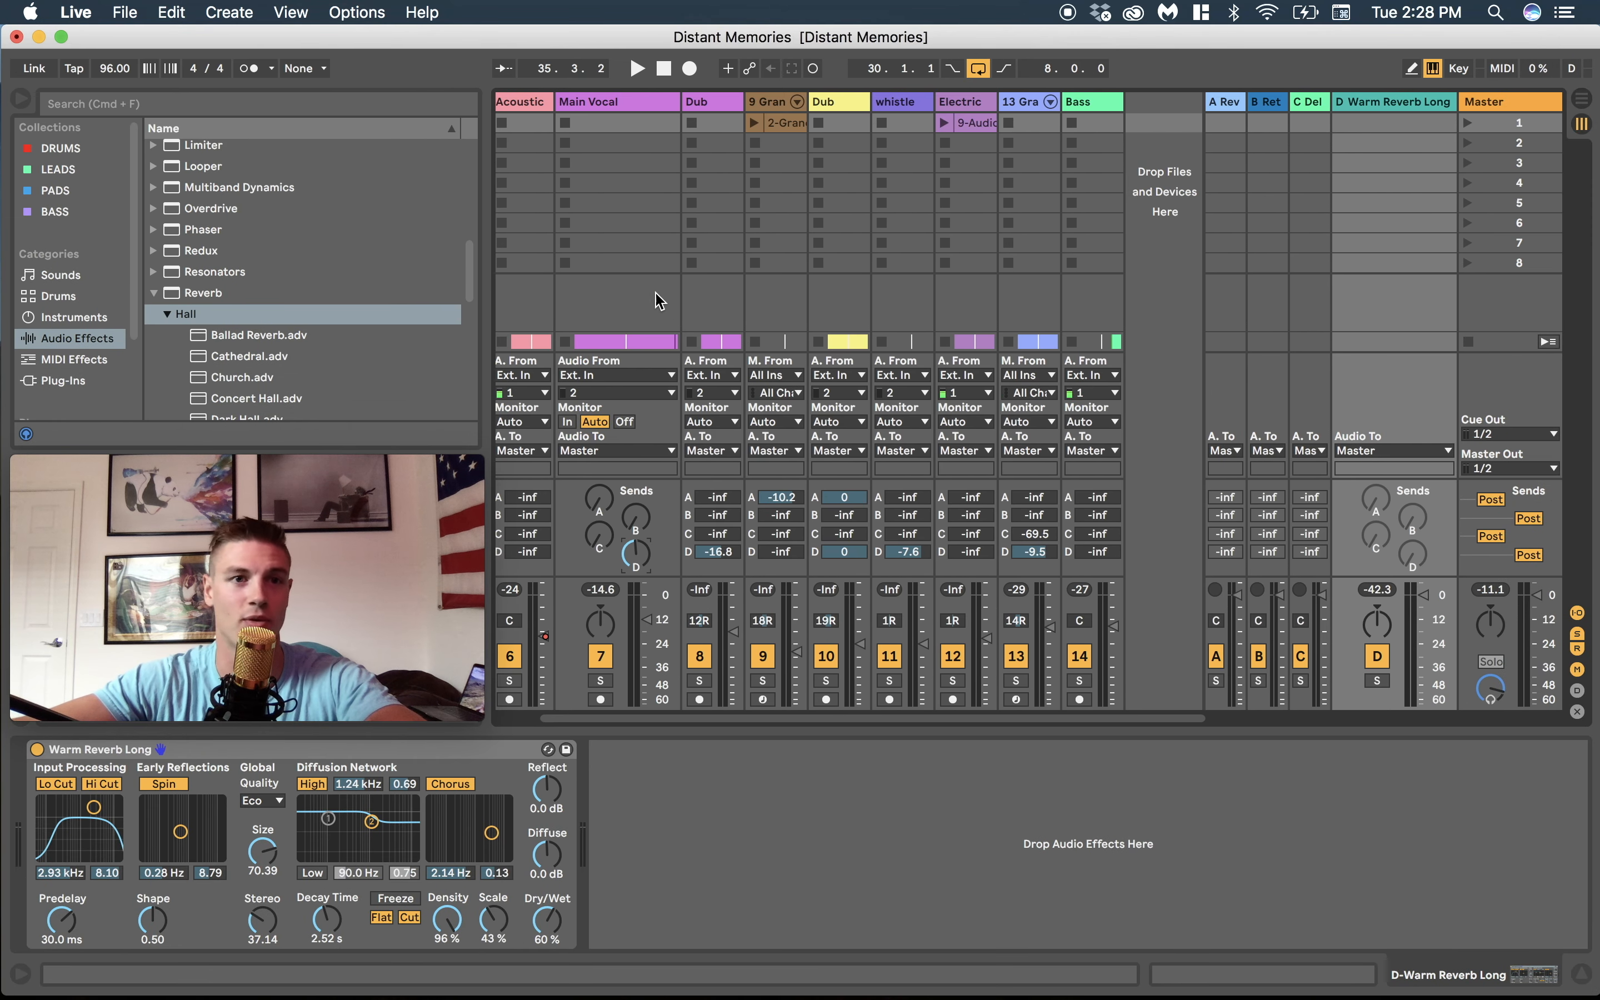
drag(639, 32, 638, 30)
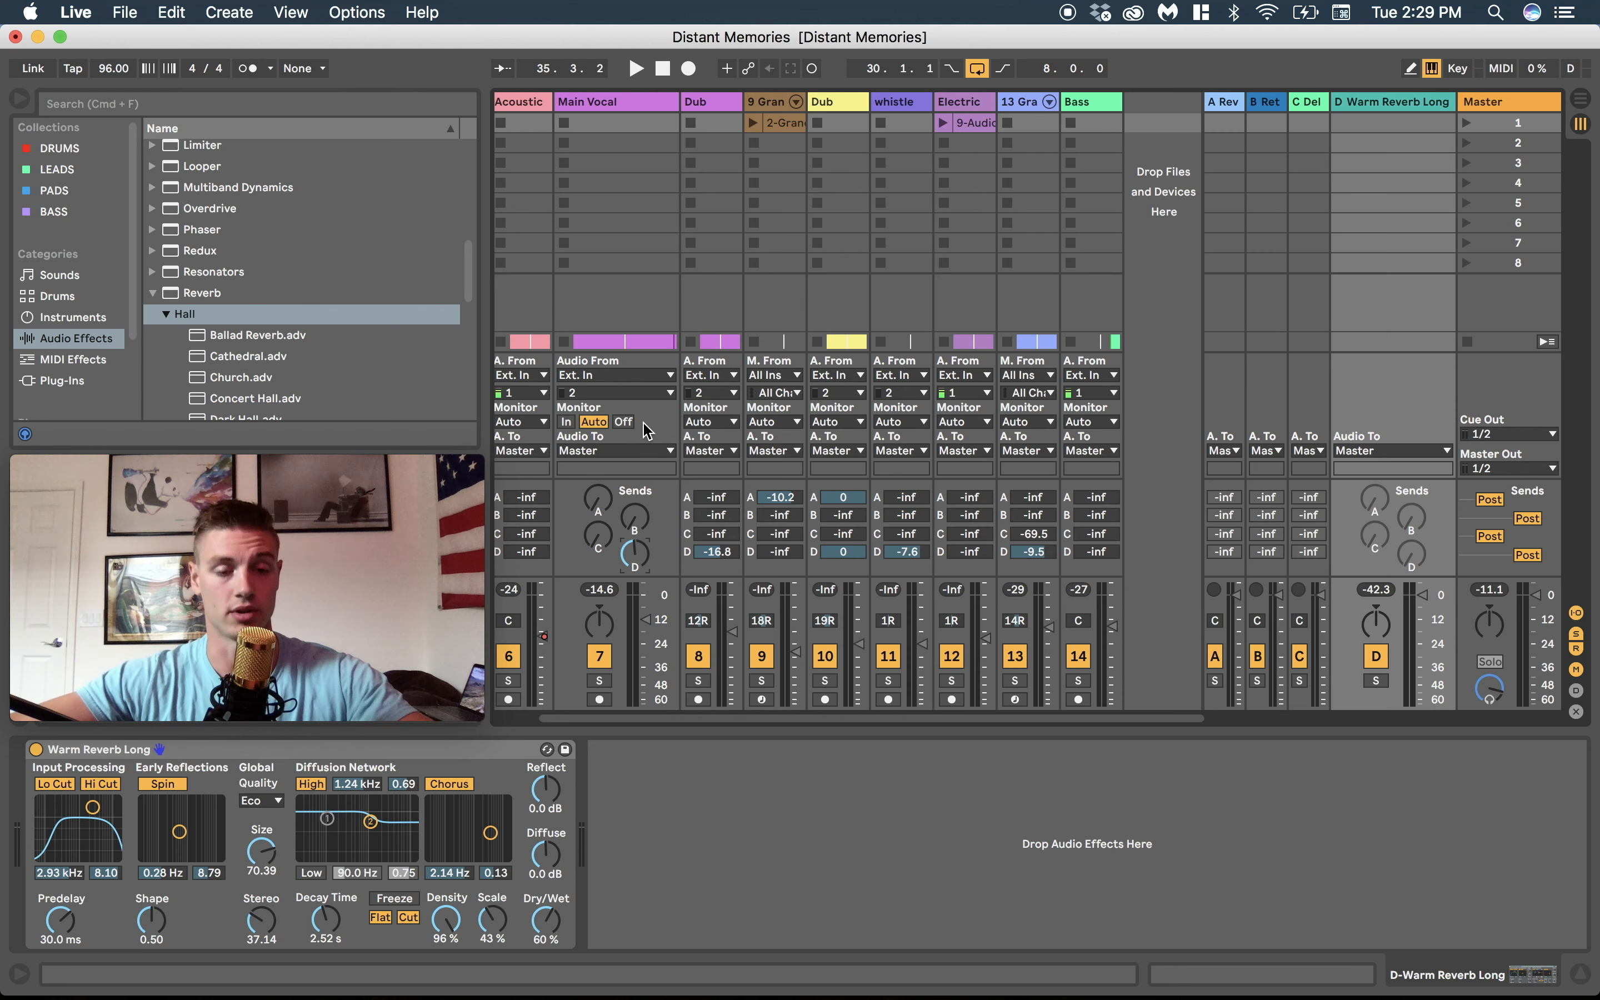
Open the audio preferences and review the available audio input and output devices.
key(super+comma)
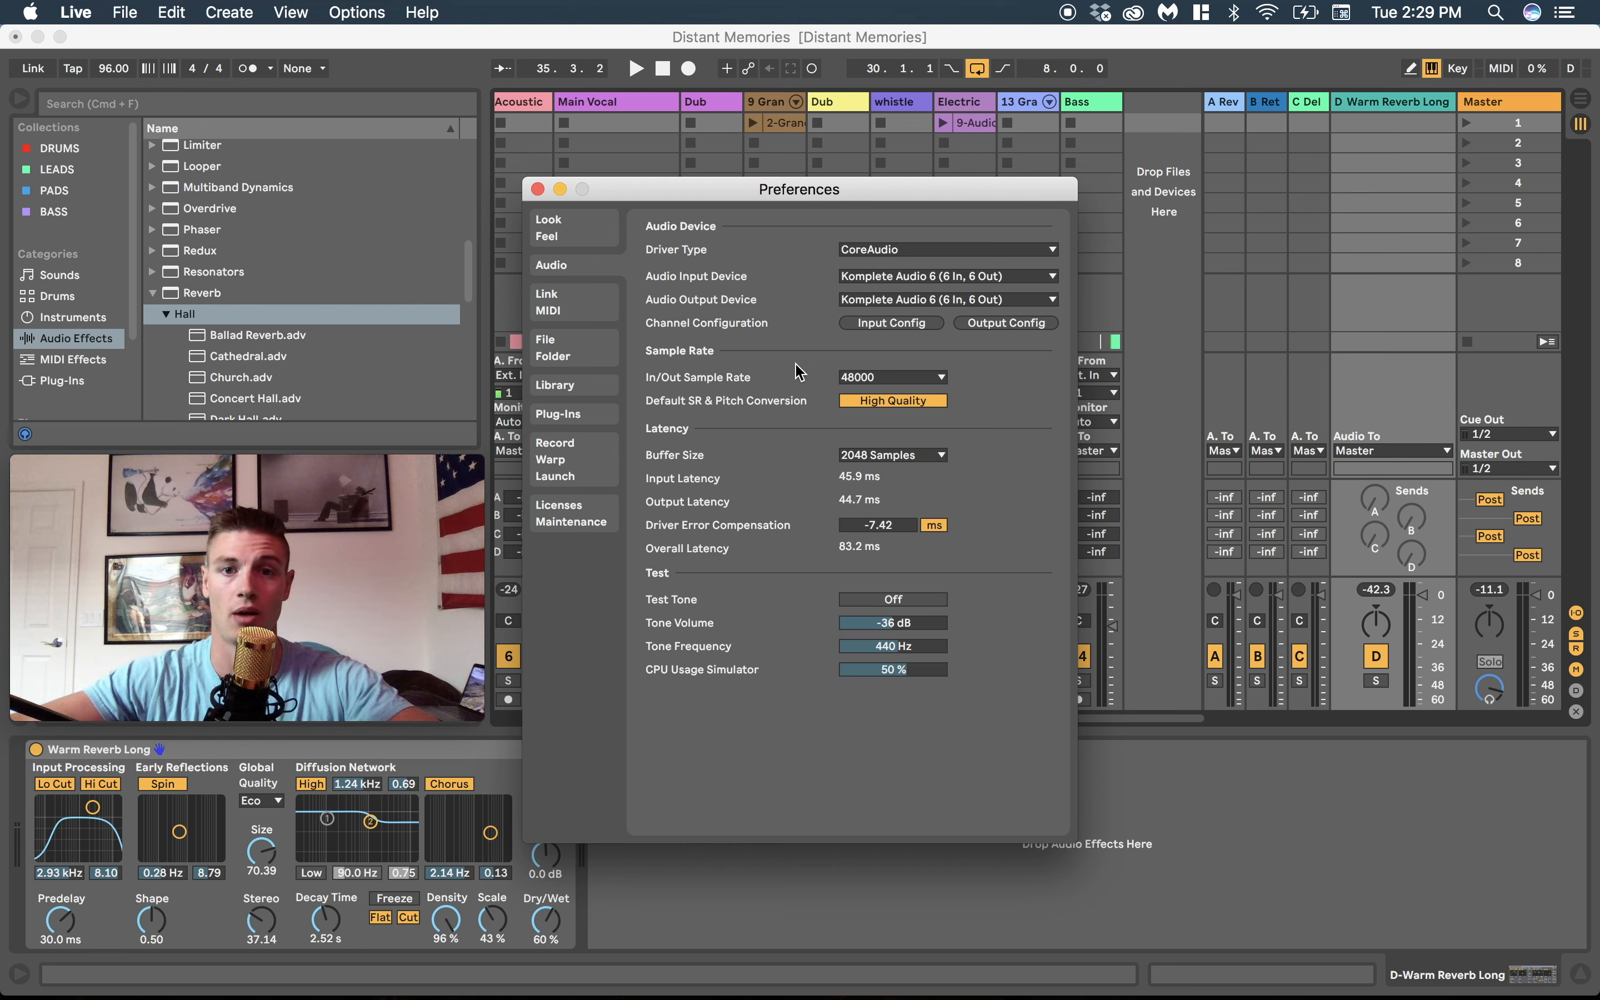
click(863, 278)
click(869, 317)
click(854, 300)
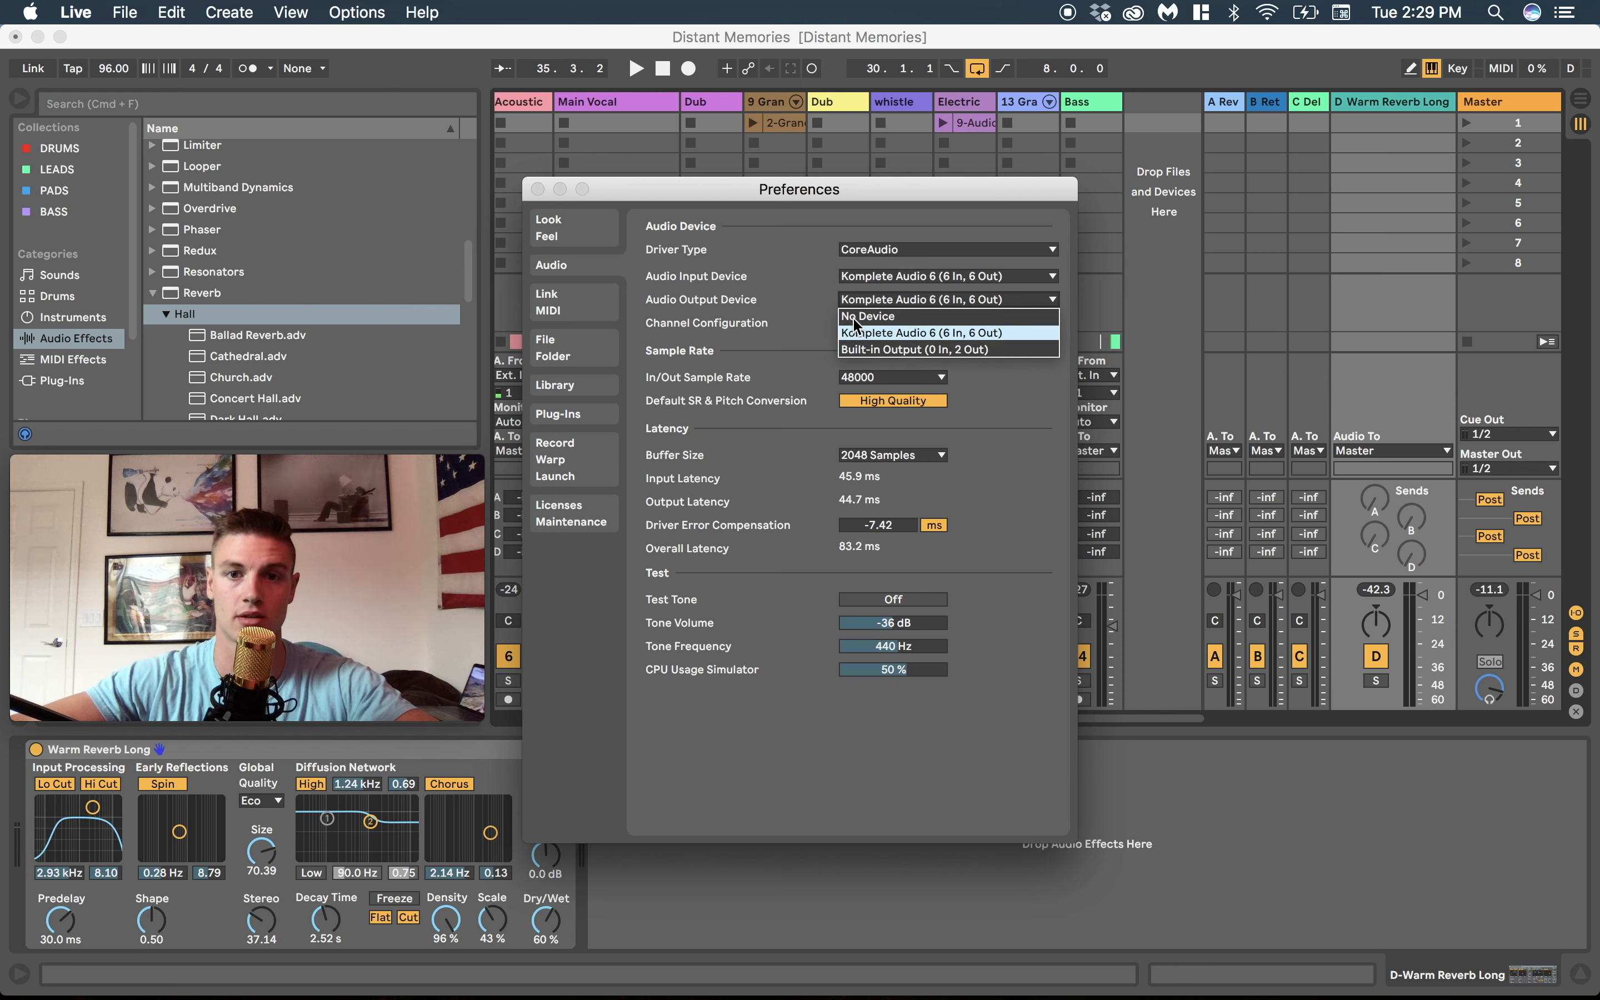
click(764, 305)
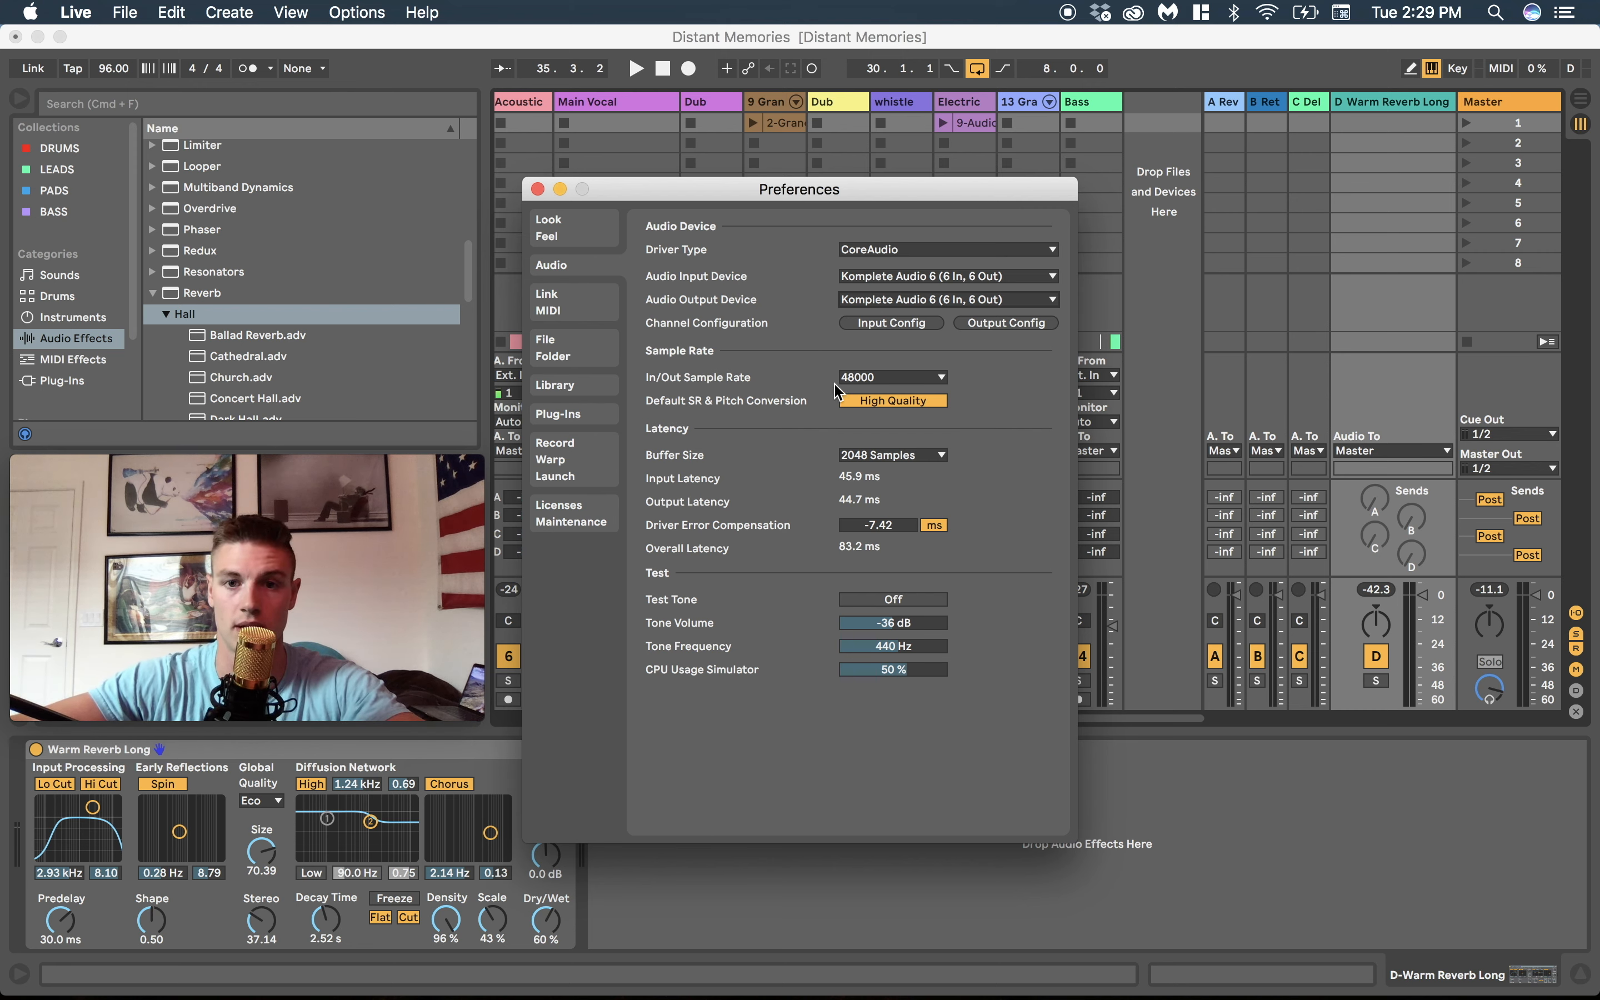
Review the In/Out Sample Rate options, keeping 48000 selected.
click(867, 377)
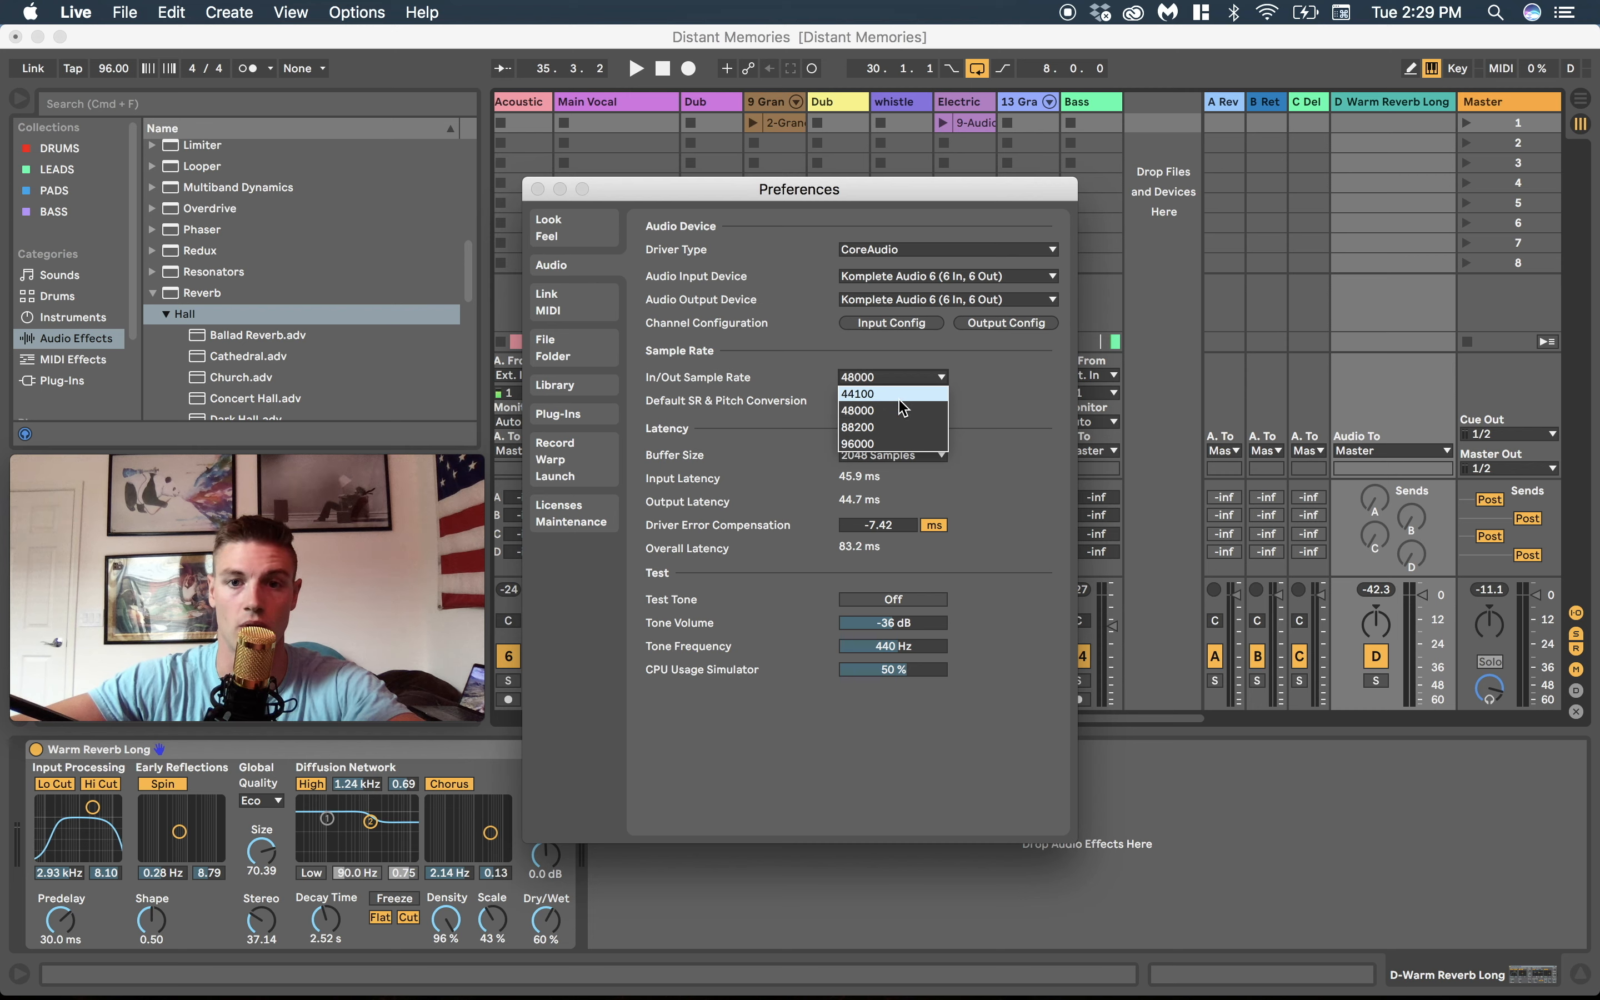
click(877, 411)
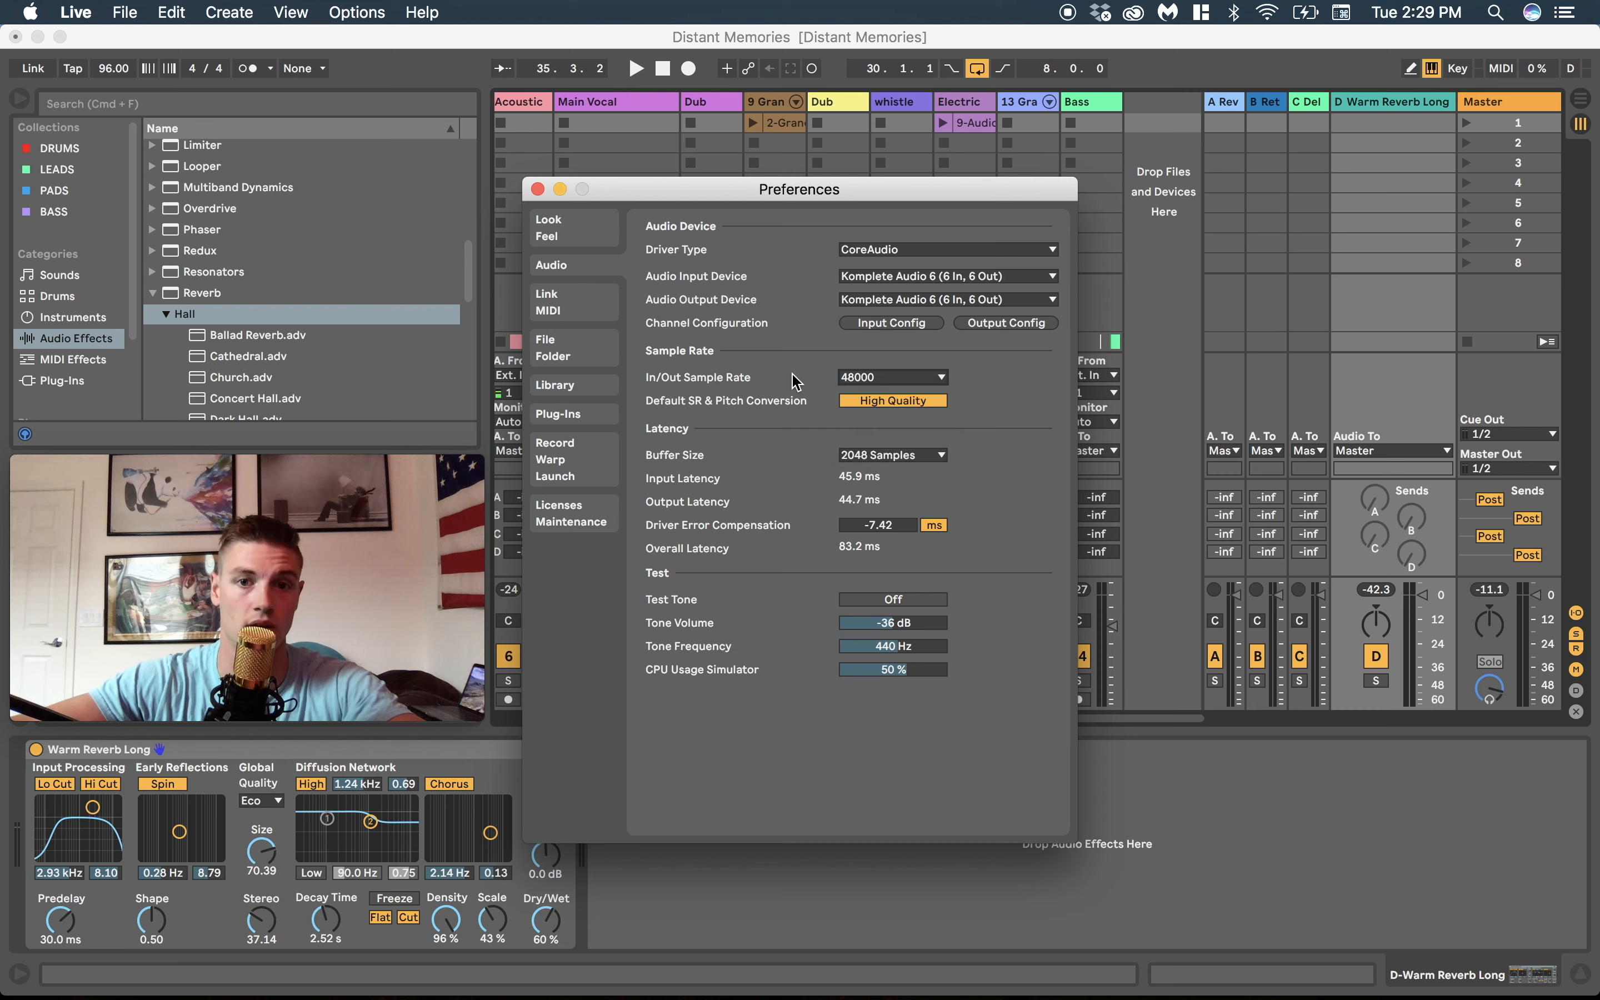
click(881, 375)
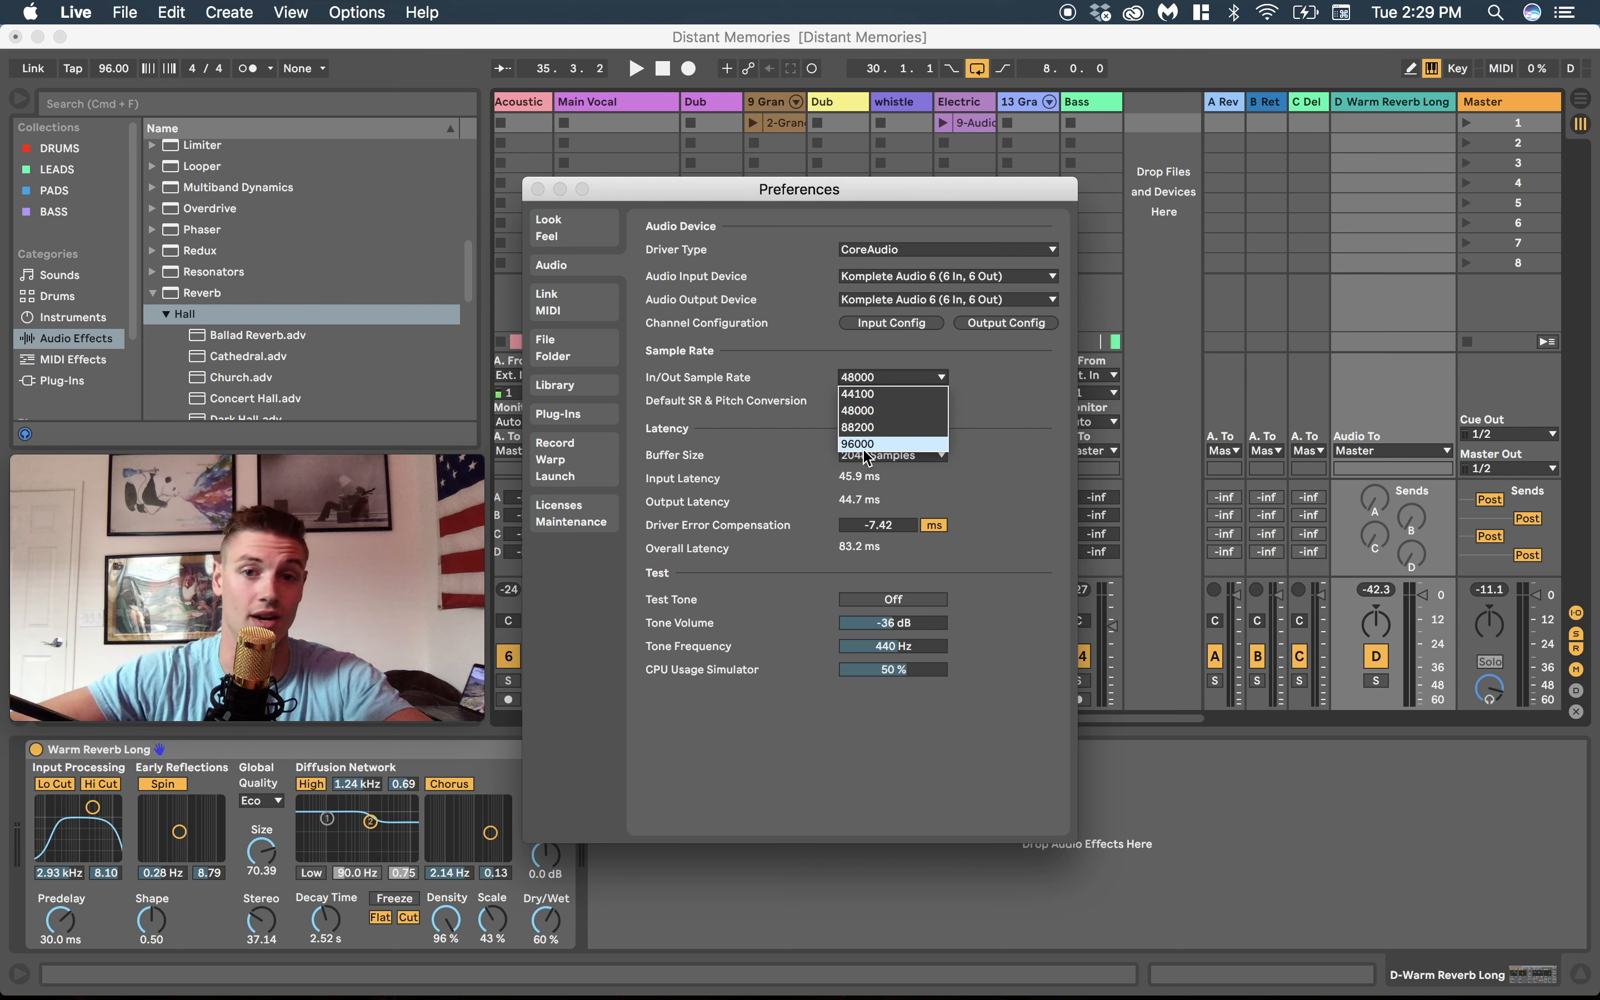
click(814, 415)
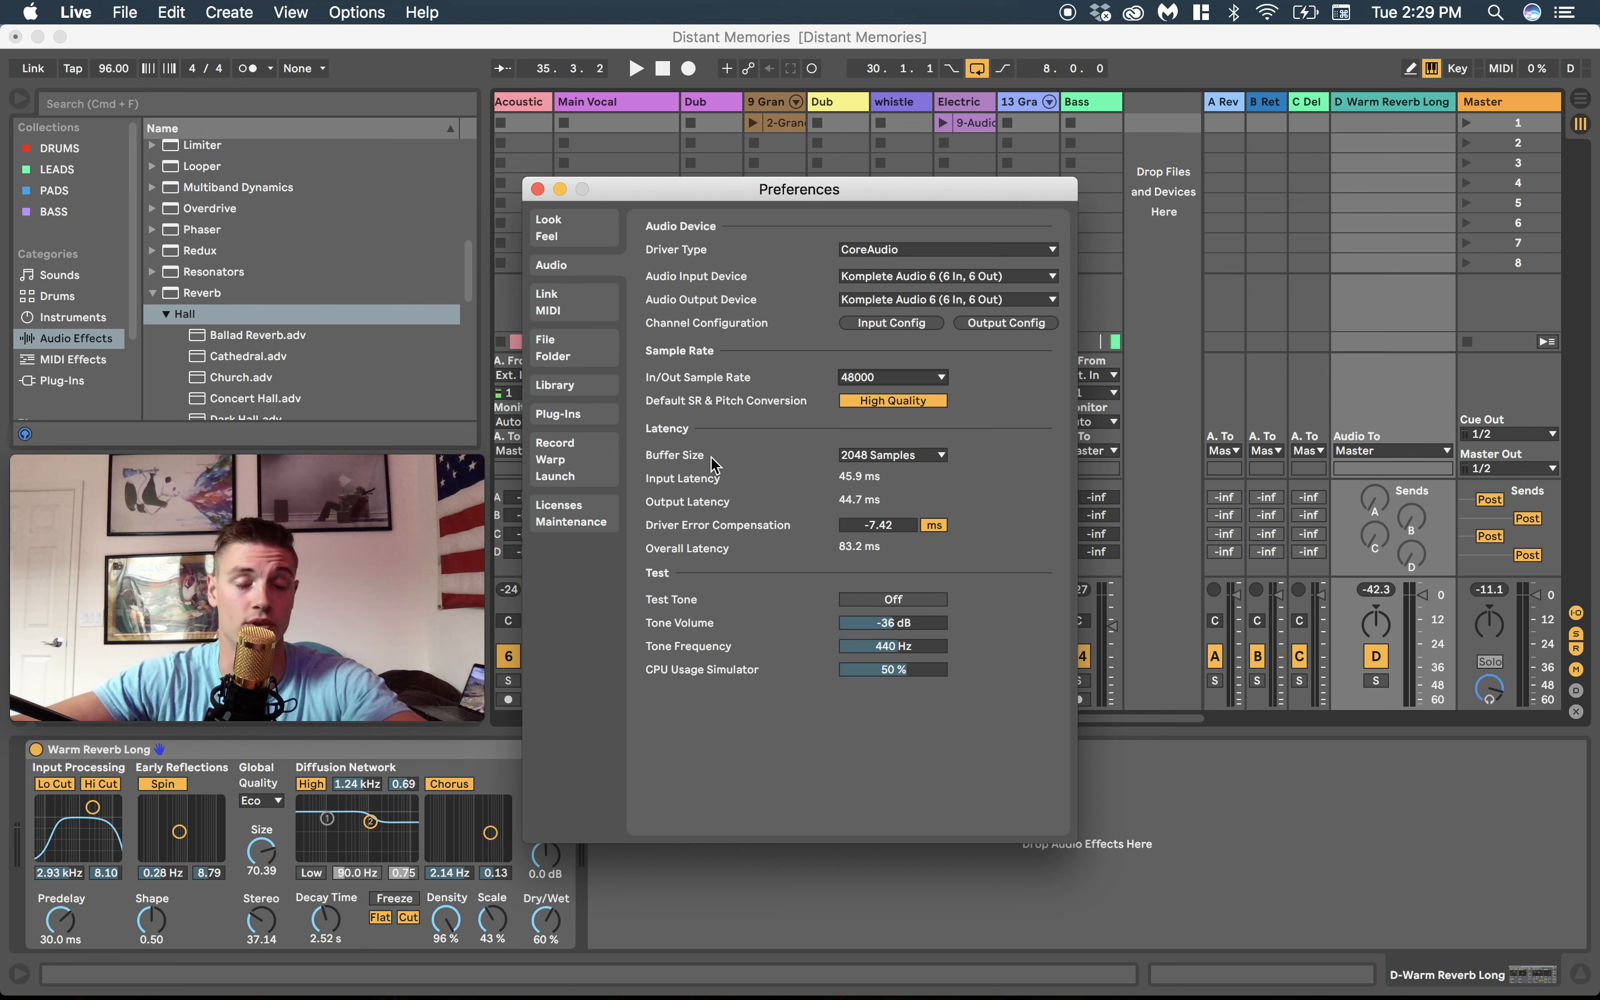
Try lower Buffer Size settings of 1024 Samples and 64 Samples in the audio preferences.
click(873, 456)
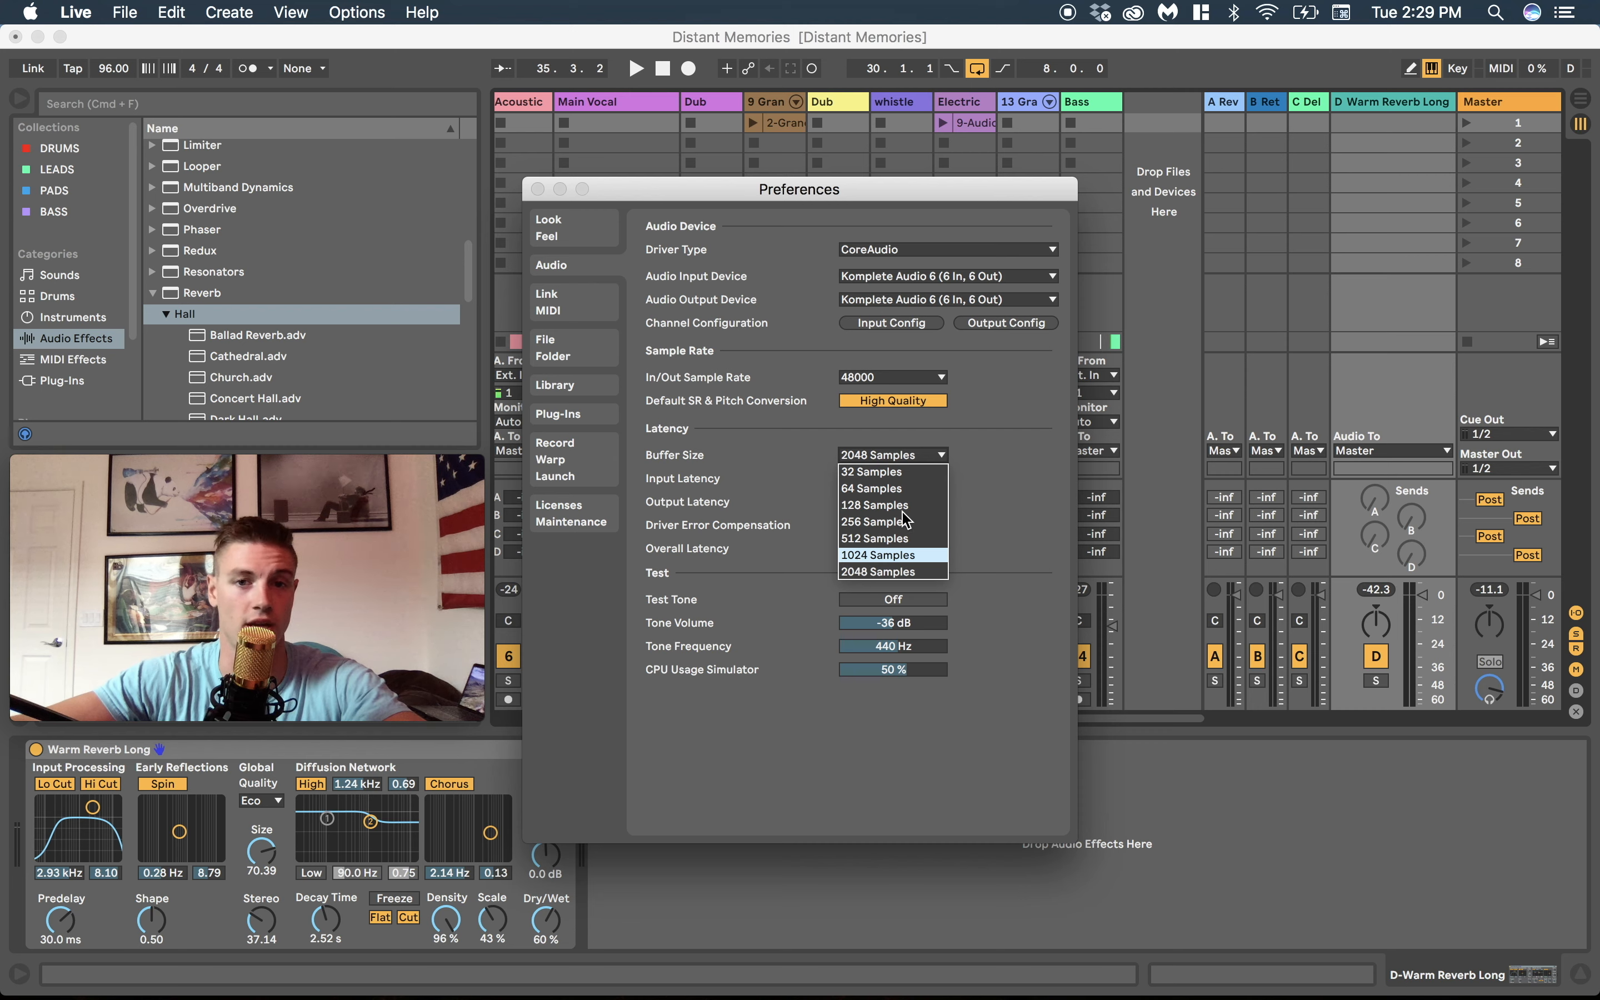
click(877, 463)
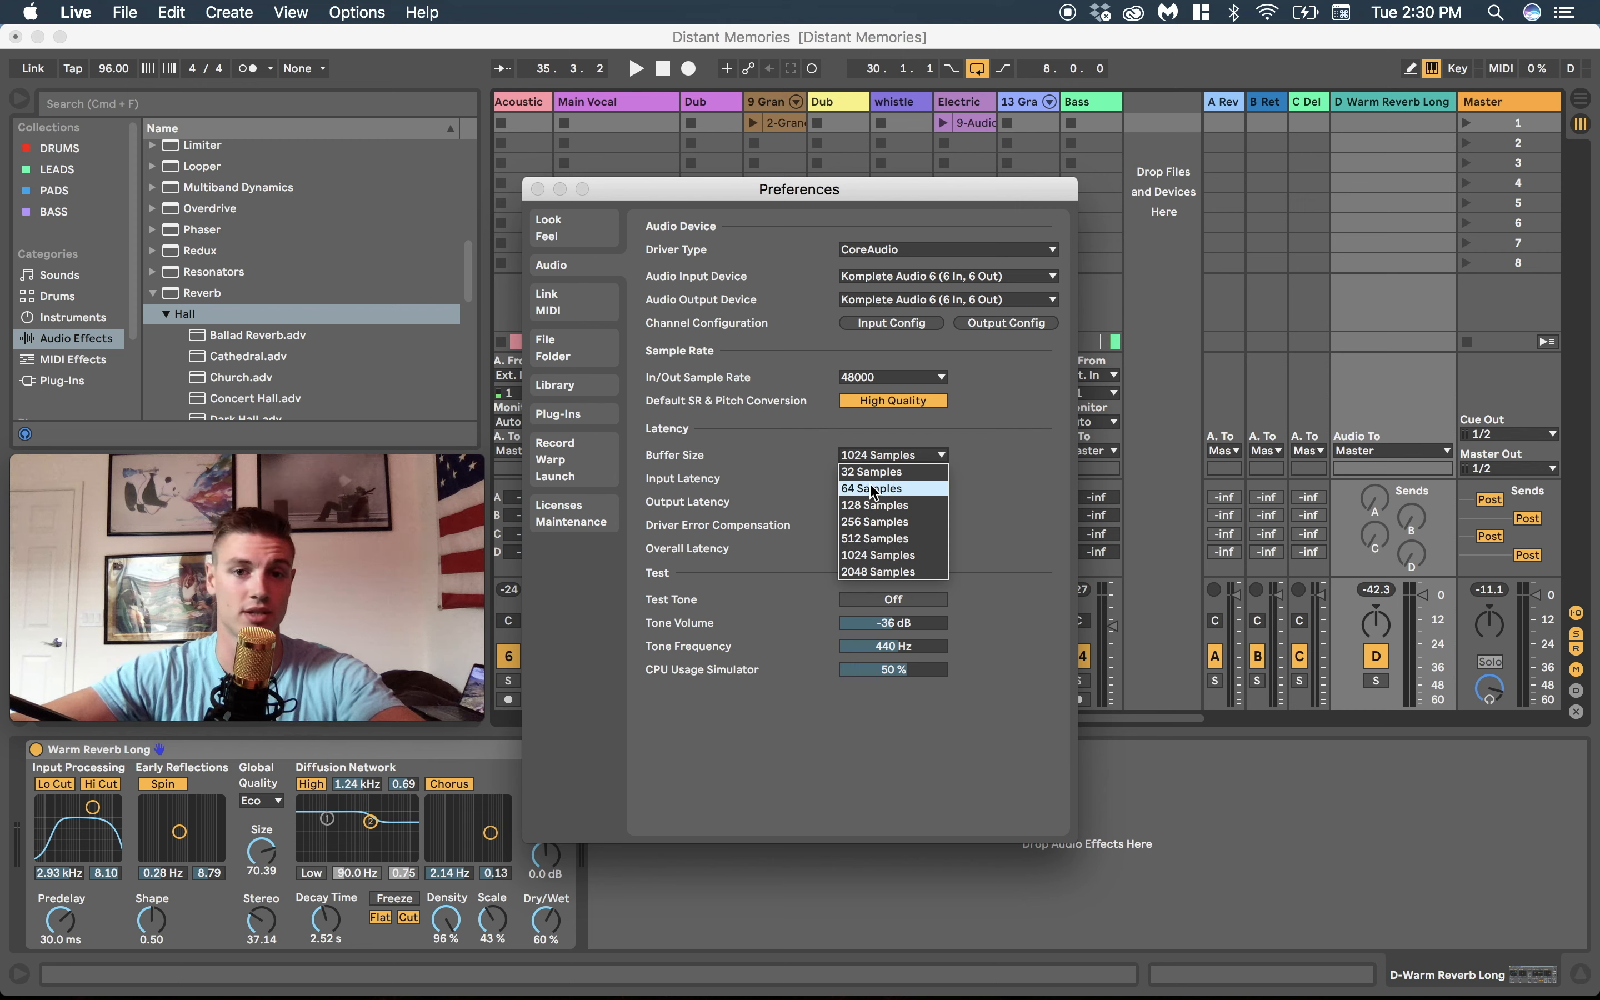
click(885, 508)
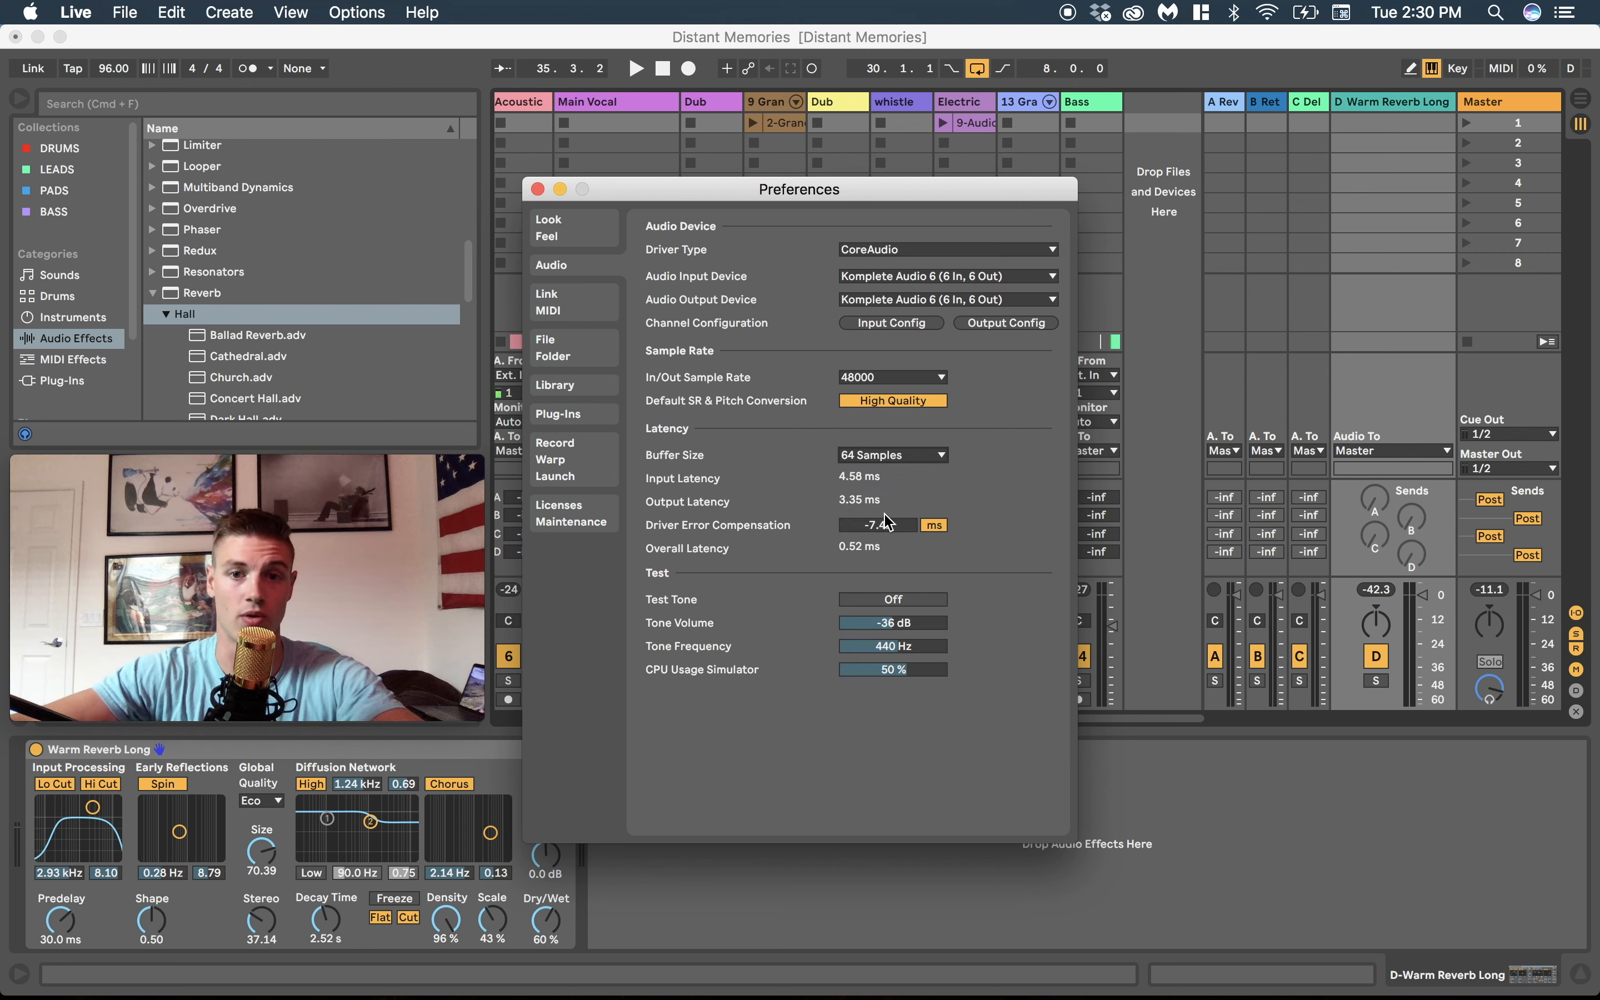
Set the Buffer Size to 1024 Samples and close the preferences.
click(883, 455)
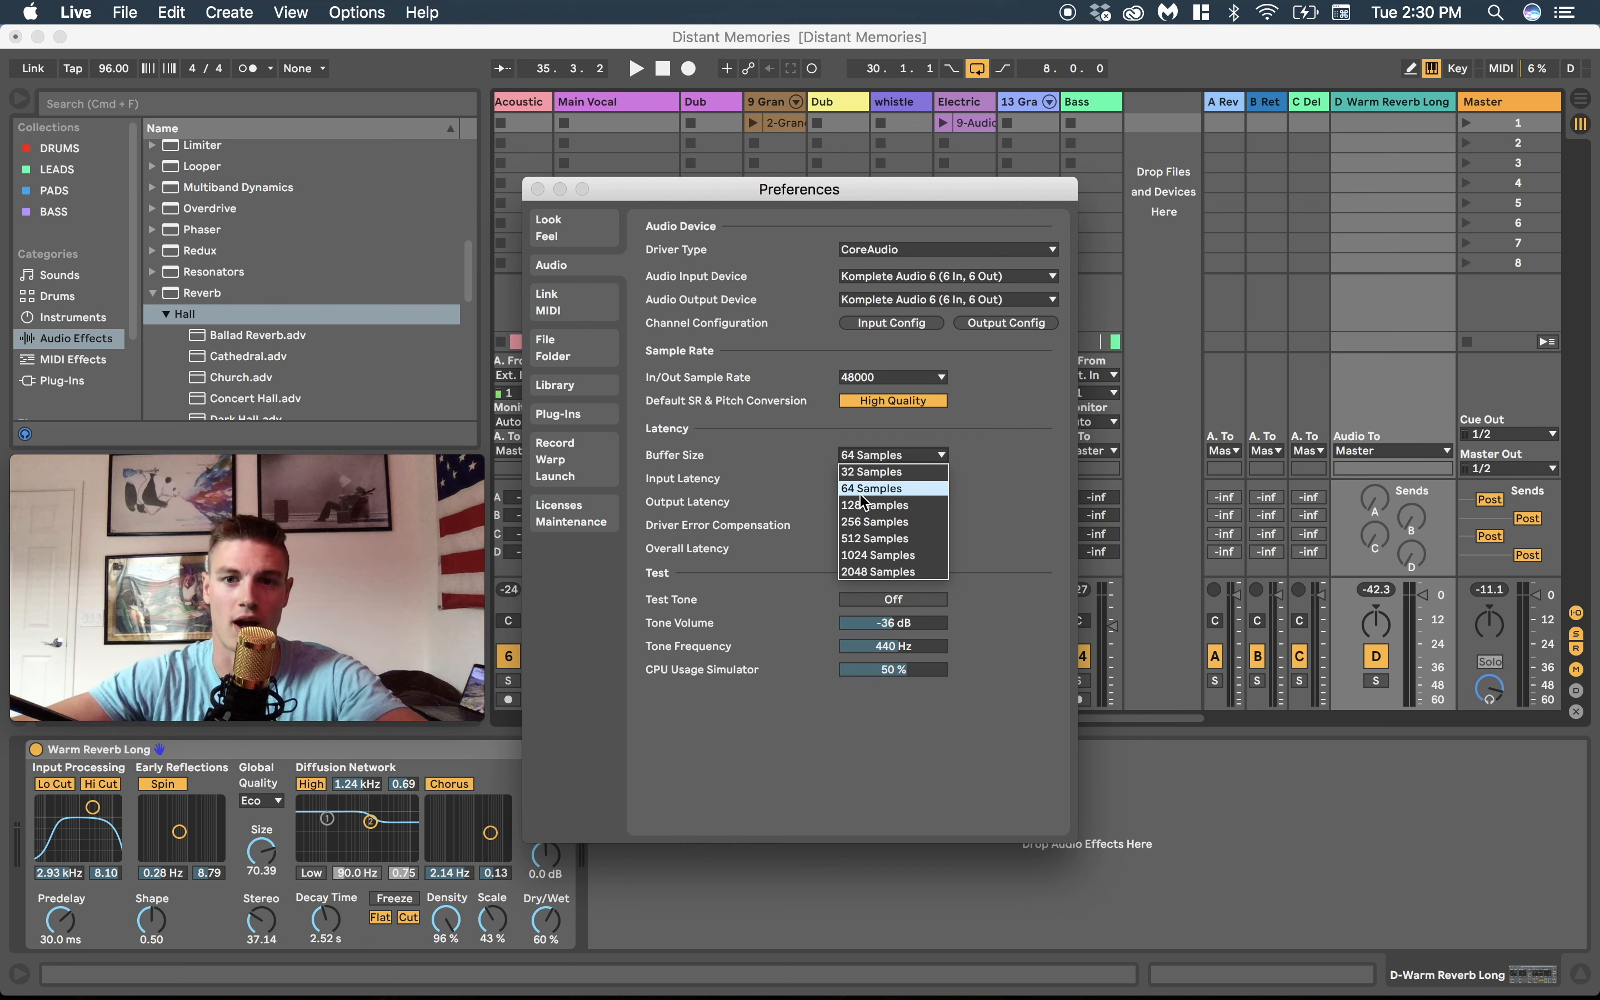
click(899, 556)
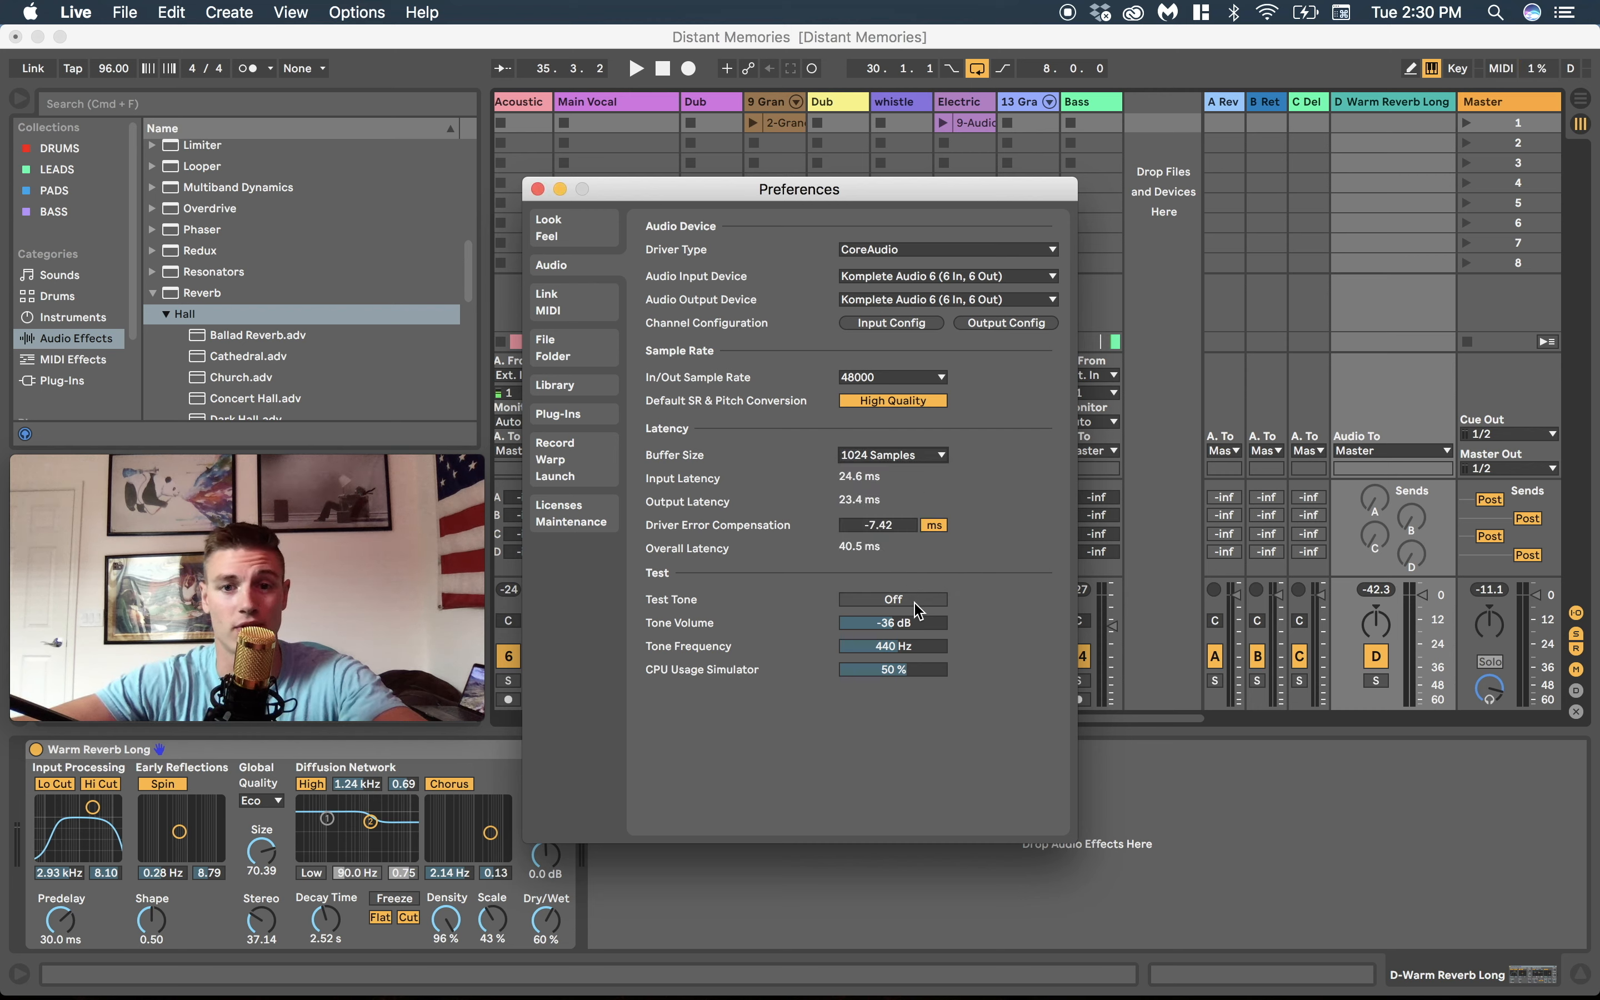
click(538, 190)
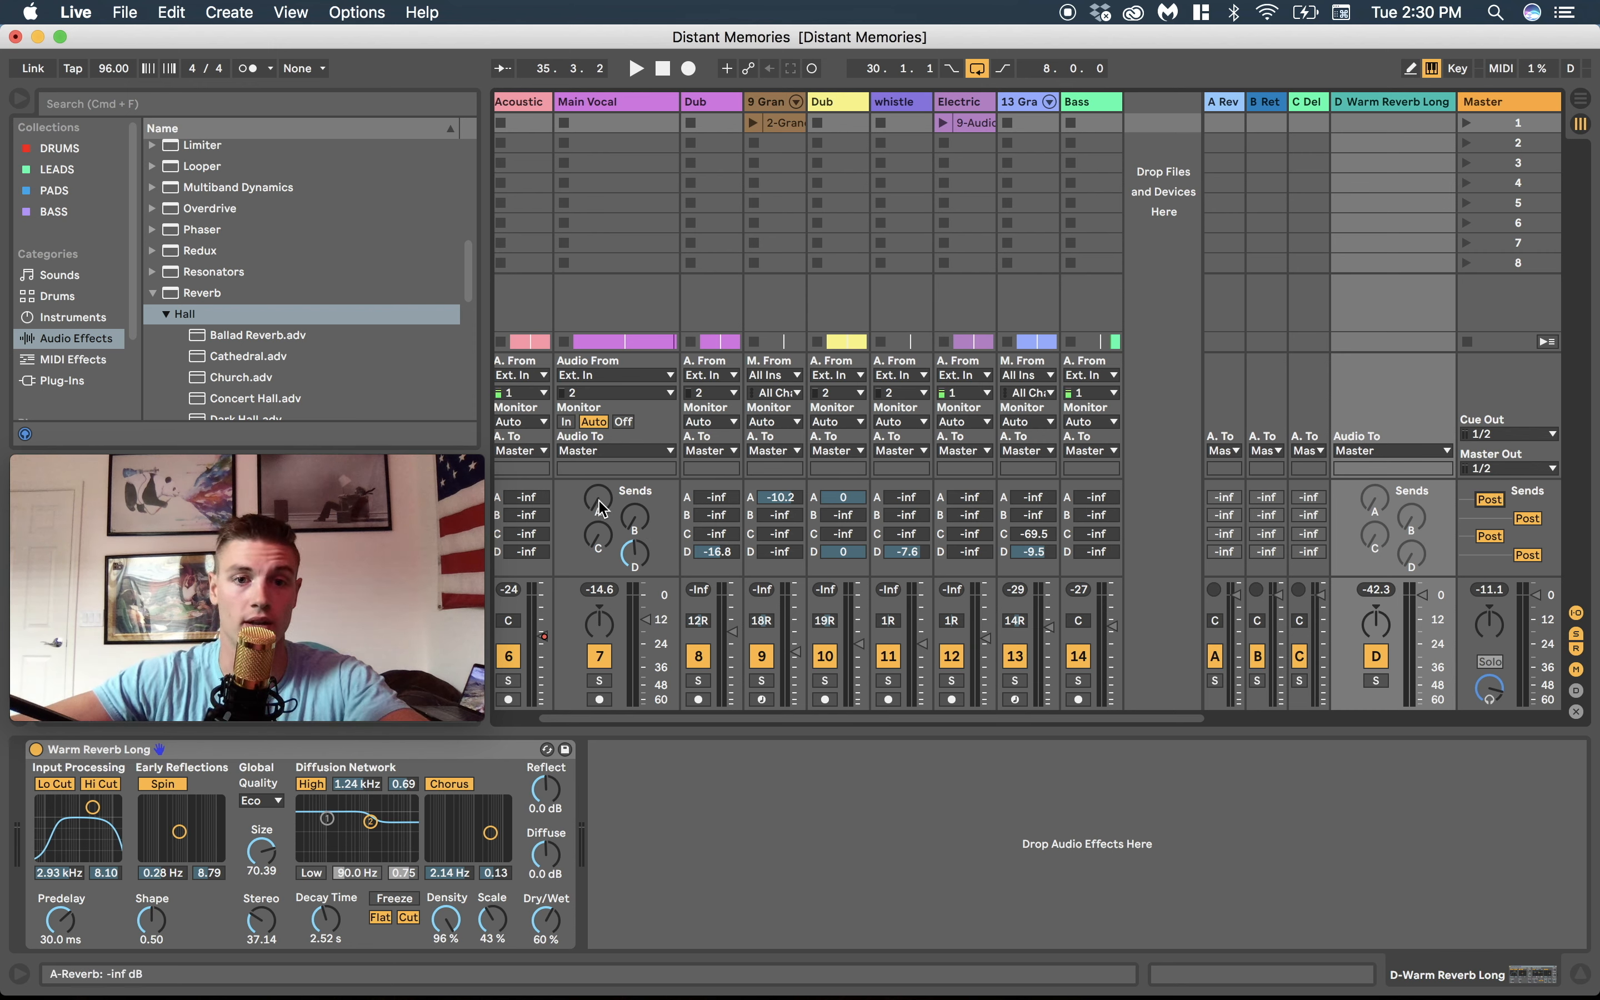
Switch all four return sends, A through D, to Pre on the Master track.
mouse_move(599, 500)
mouse_down()
mouse_move(599, 483)
mouse_move(599, 501)
mouse_up()
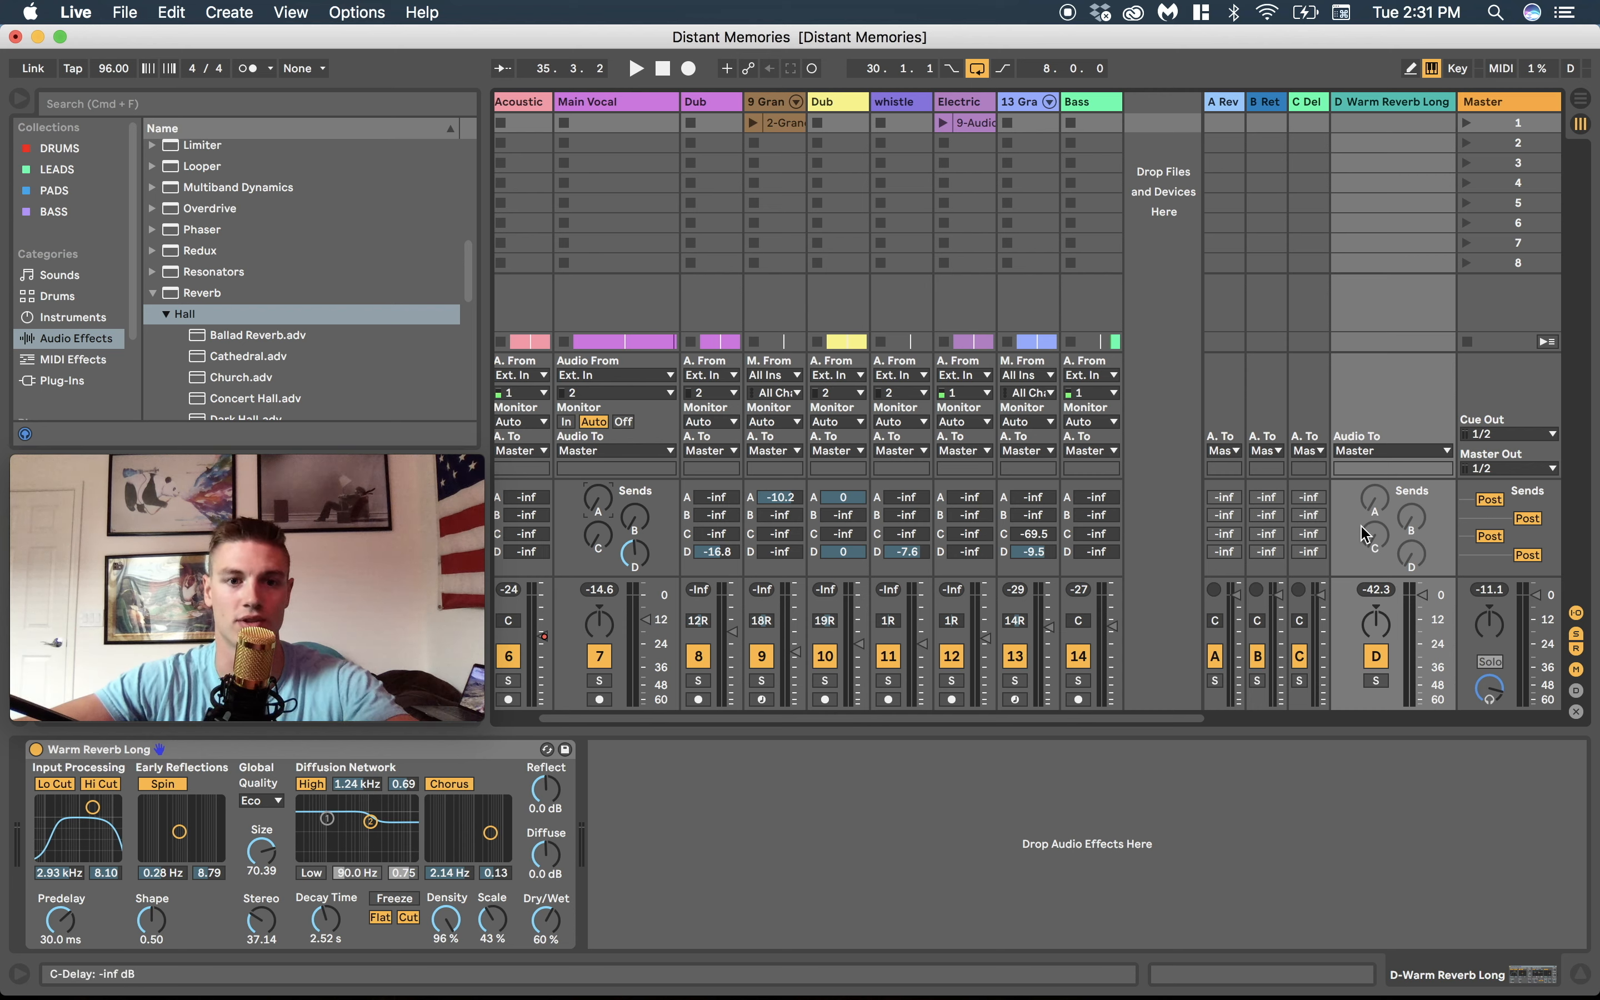
click(1489, 500)
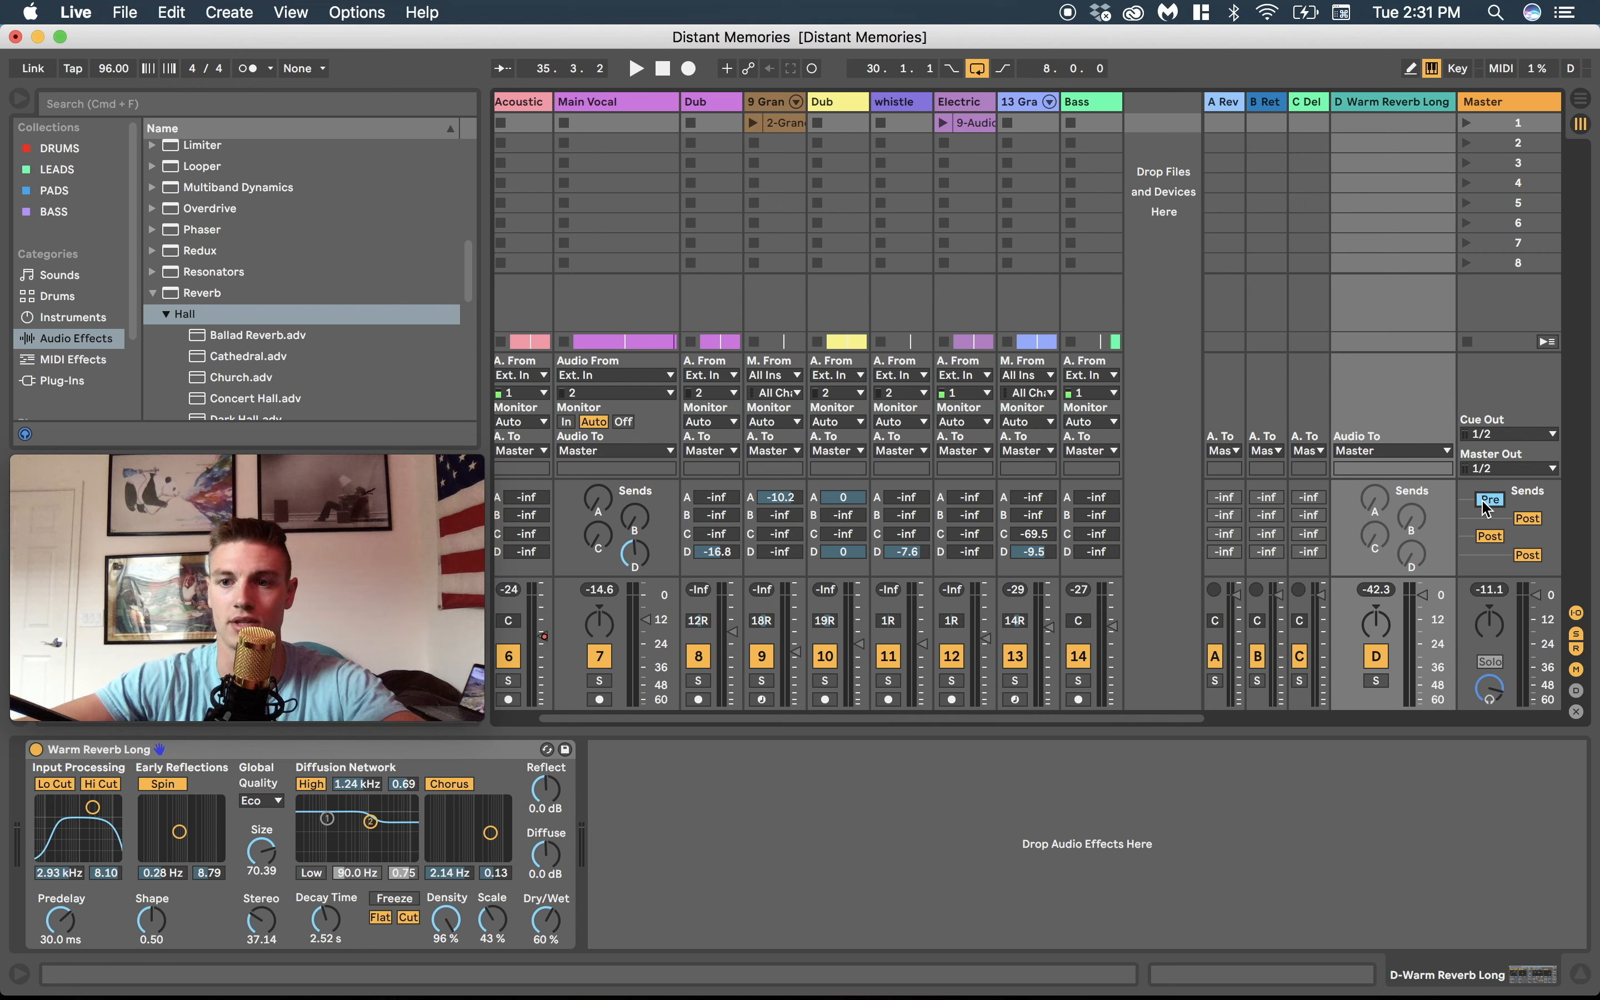
click(1527, 518)
click(1490, 535)
click(1528, 555)
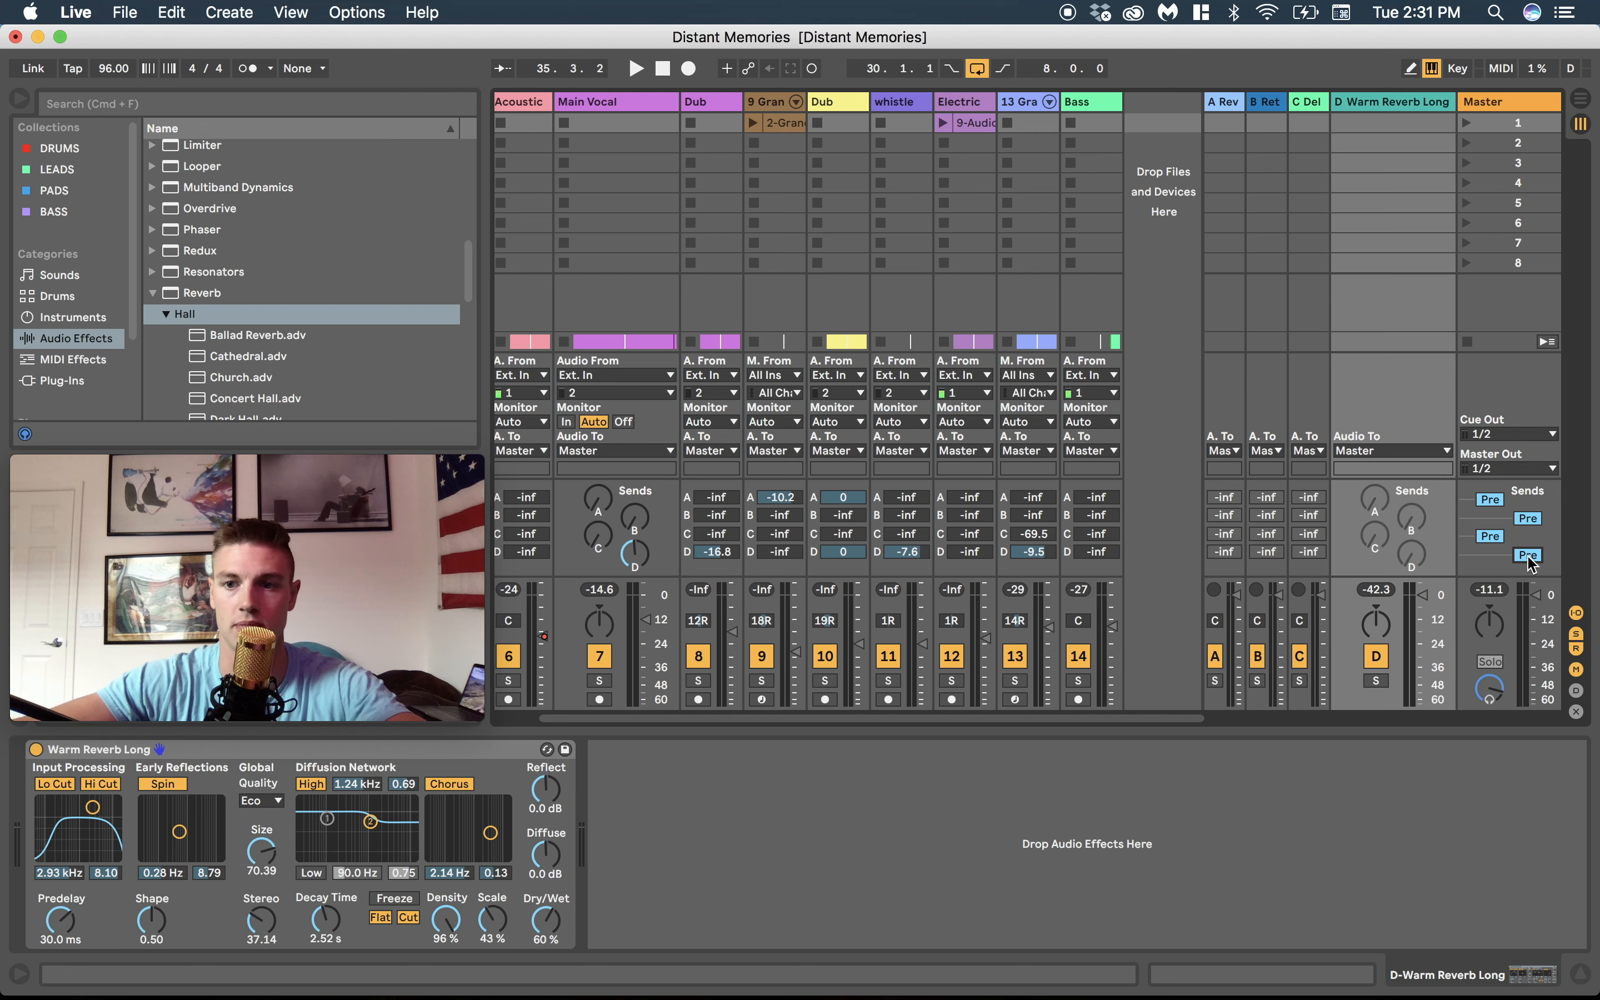
Return sends A through D to Post on the Master track.
click(1528, 556)
click(1490, 535)
click(1526, 518)
click(1490, 500)
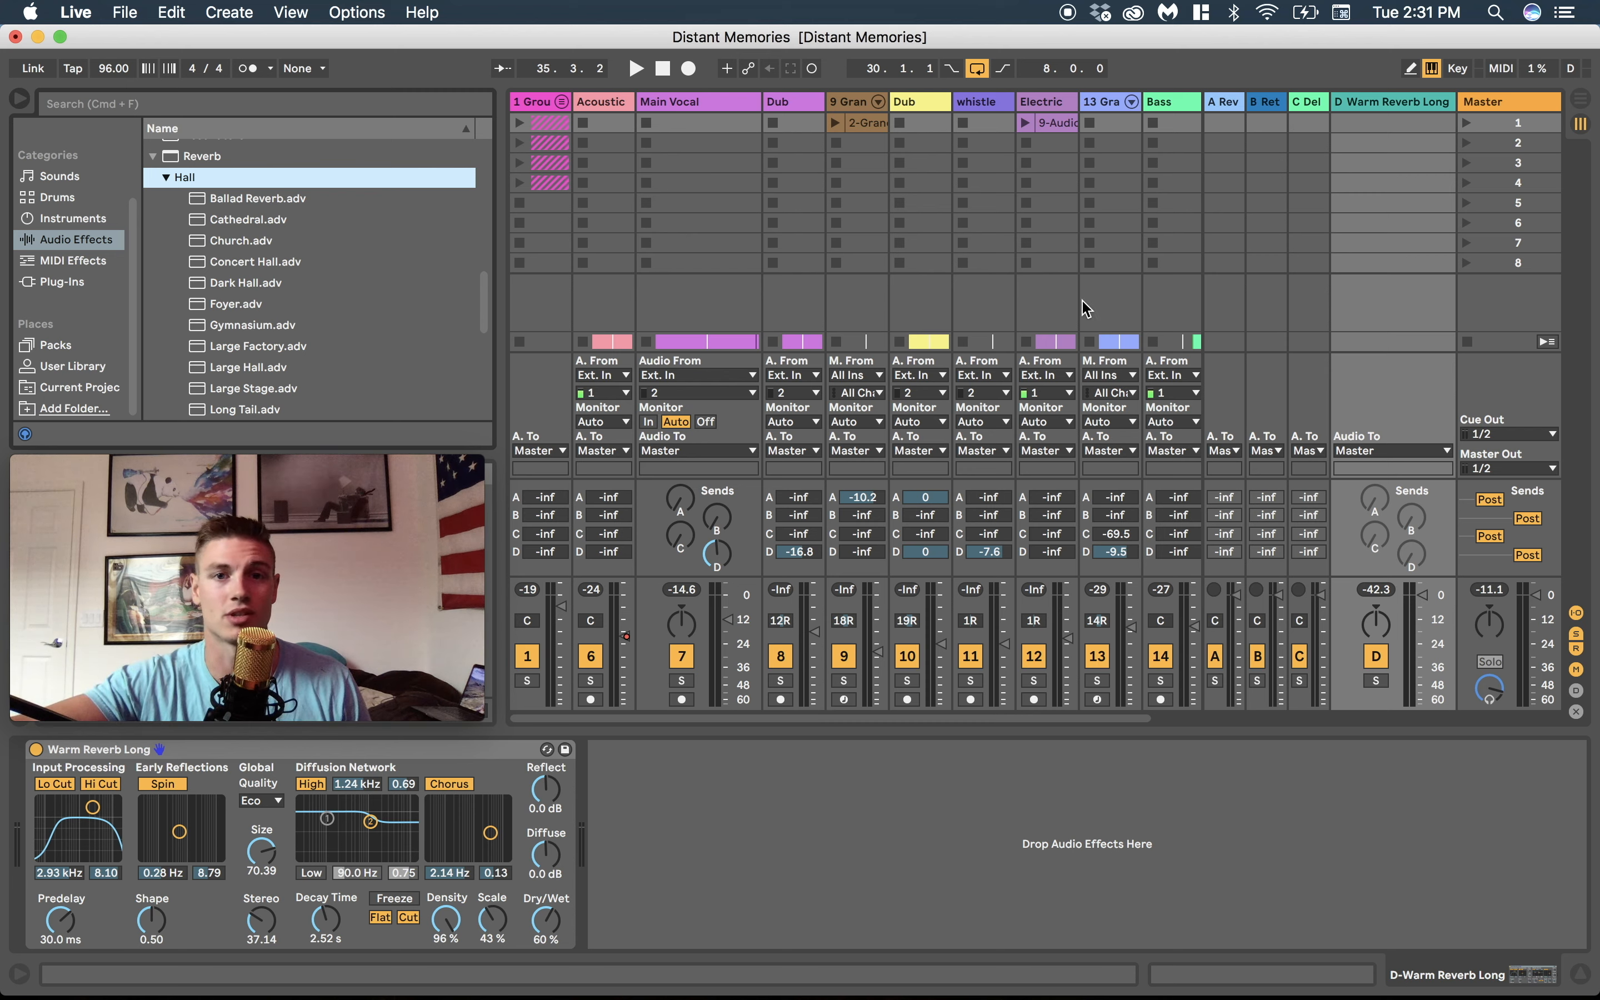
Turn off the arrangement loop.
click(975, 70)
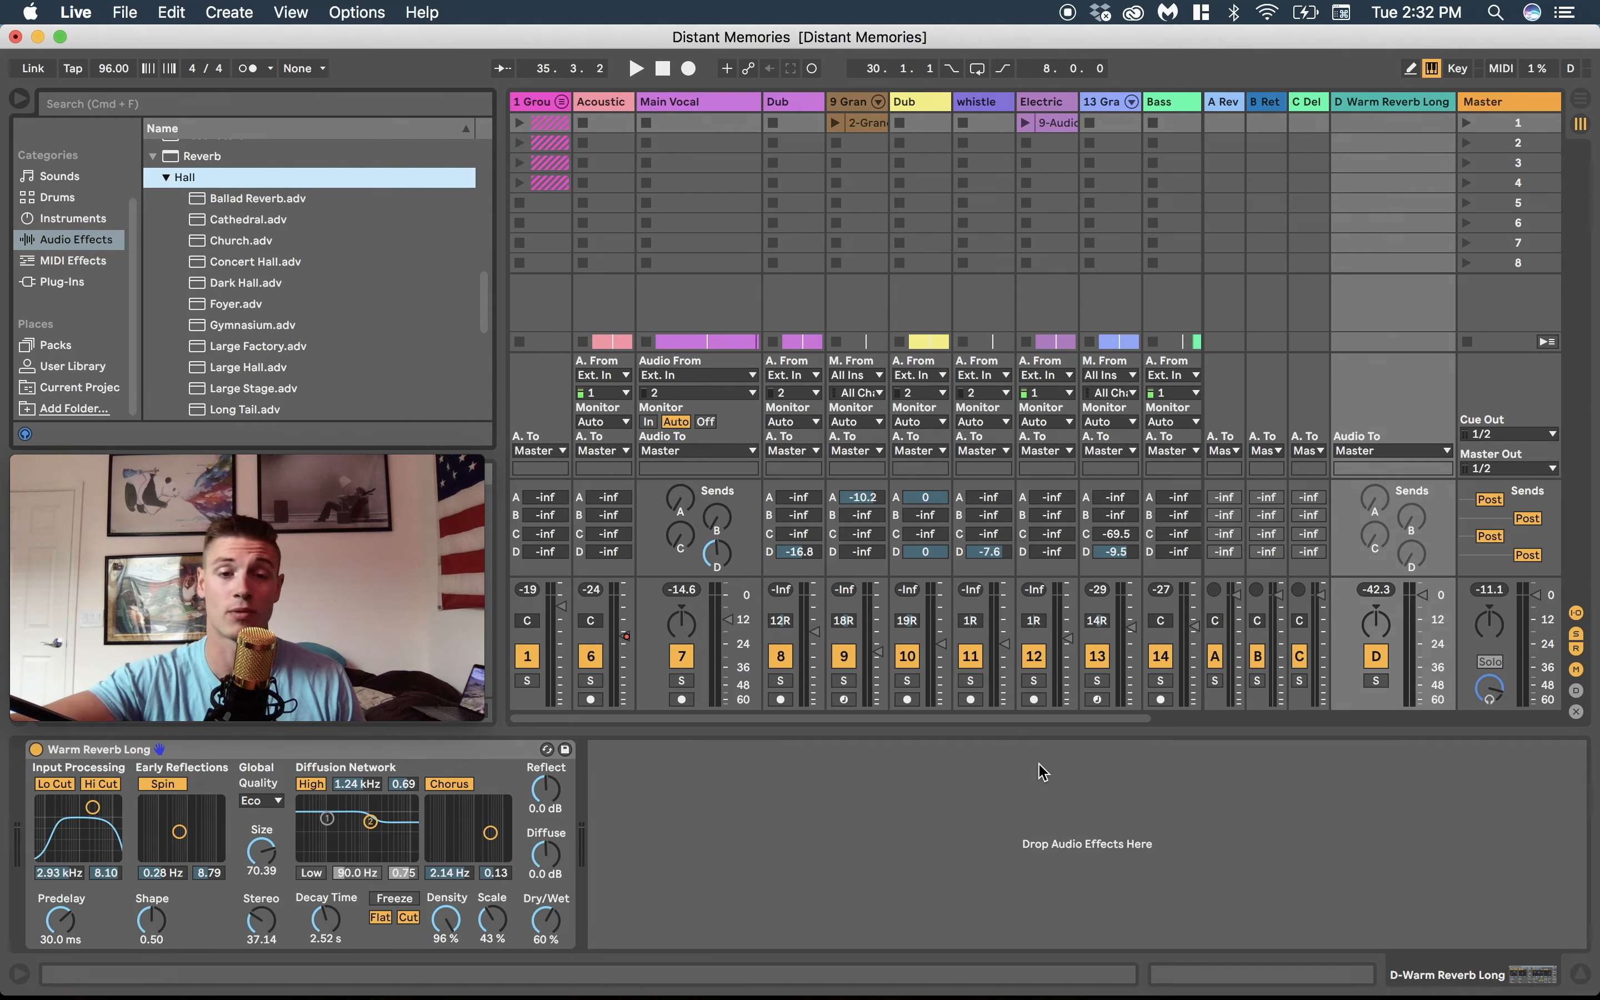